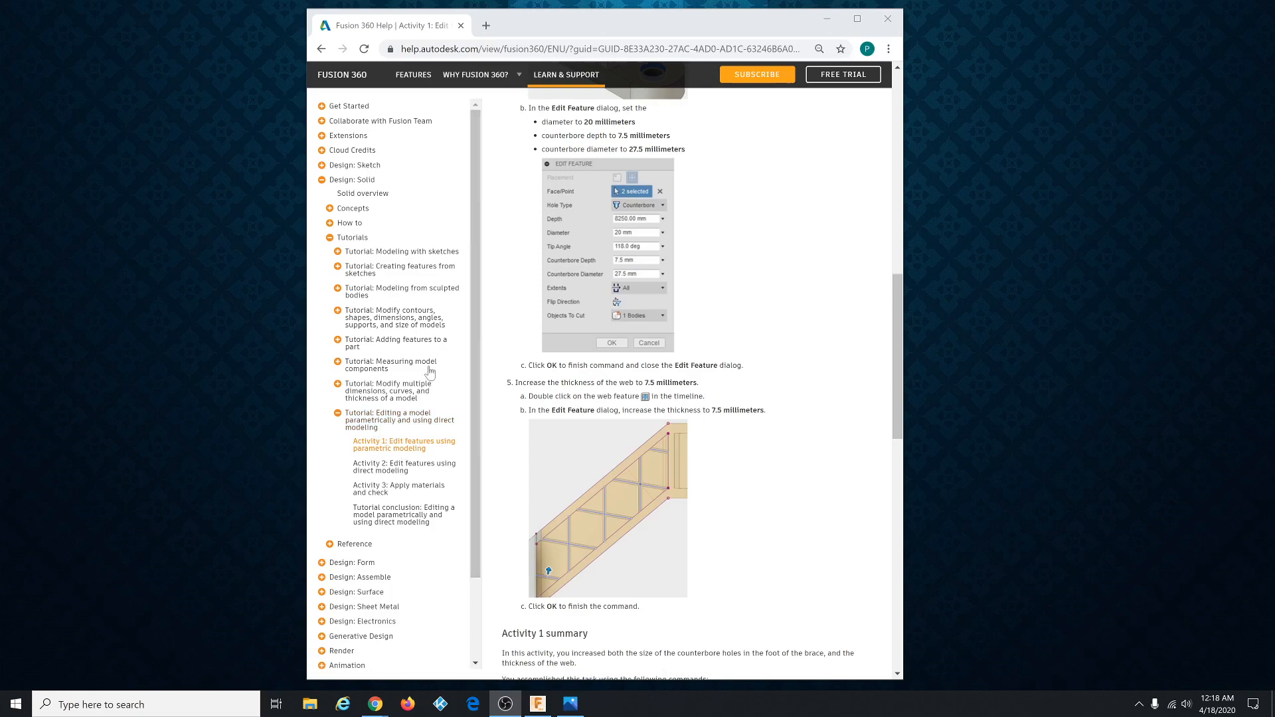
Open the overview page of the tutorial on parametric and direct modeling, and move the browser window off this screen.
{"action": "left_click", "coordinate": [395, 421]}
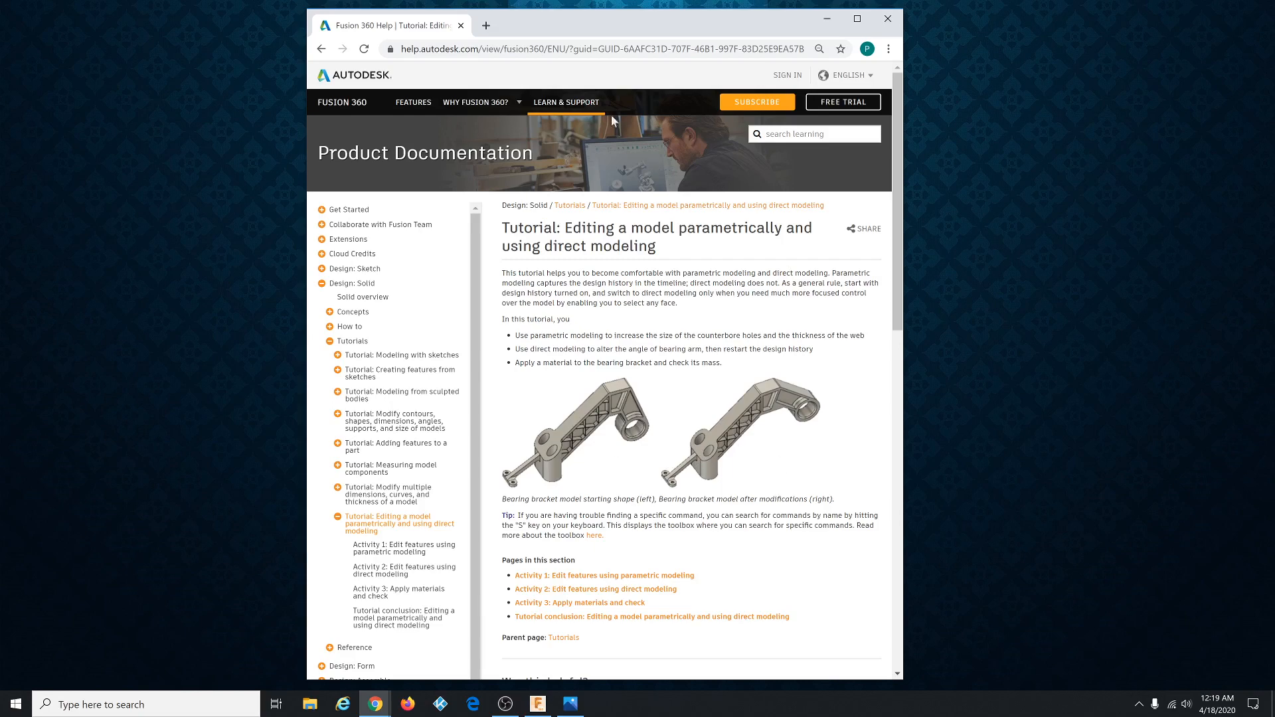
{"action": "left_click_drag", "start_coordinate": [543, 26], "coordinate": [1274, 81]}
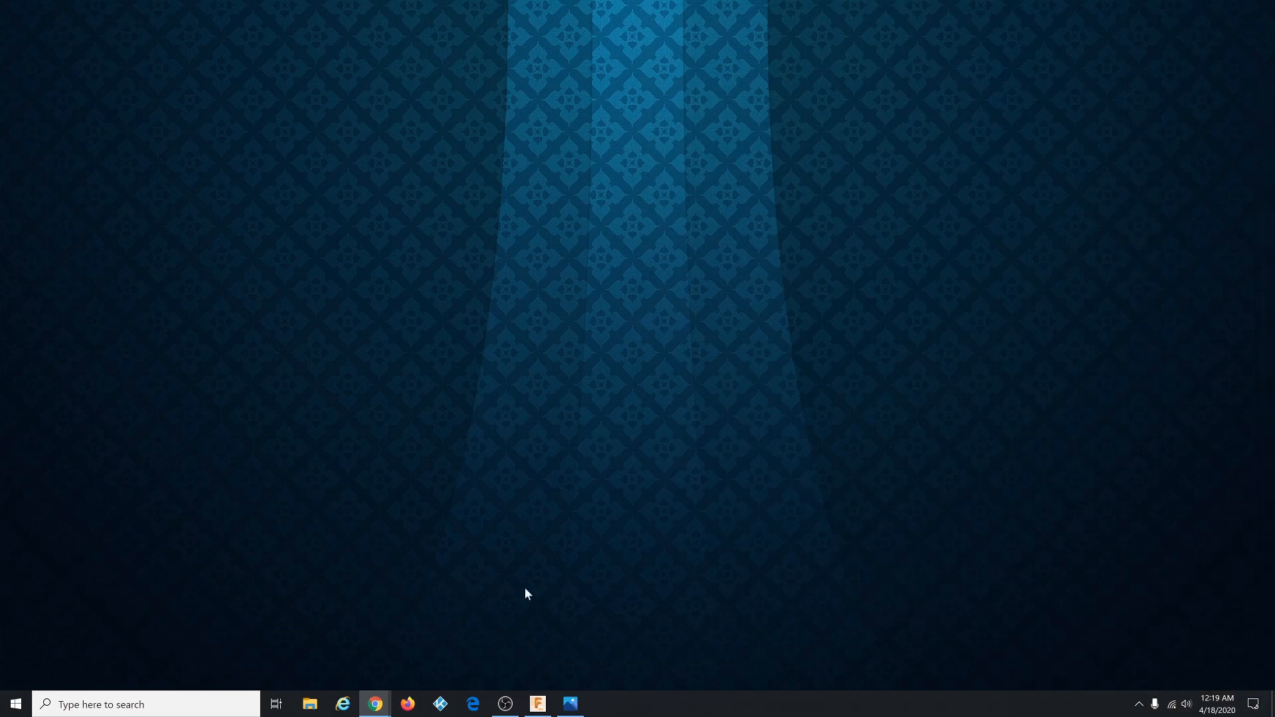
Switch to Fusion 360 and open the Bearing_Bracket design from the 04 - Modeling folder of the Basic Training samples.
{"action": "left_click", "coordinate": [537, 704]}
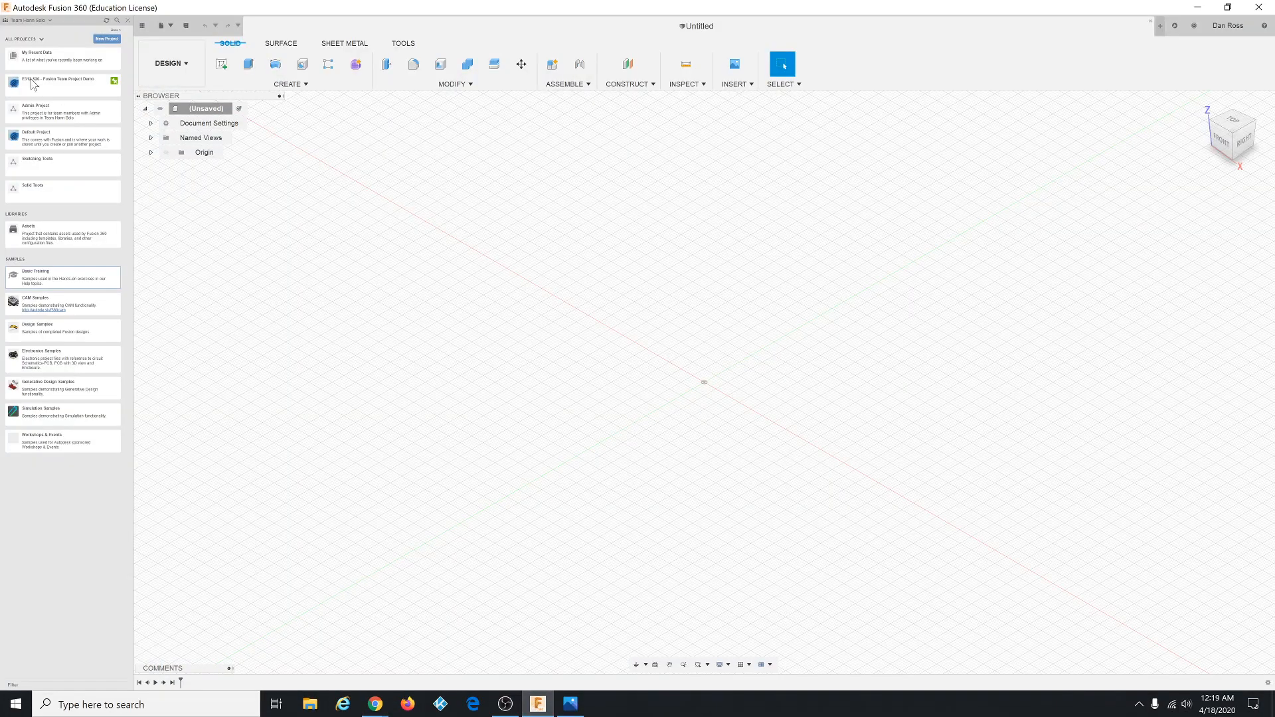
{"action": "left_click", "coordinate": [74, 280]}
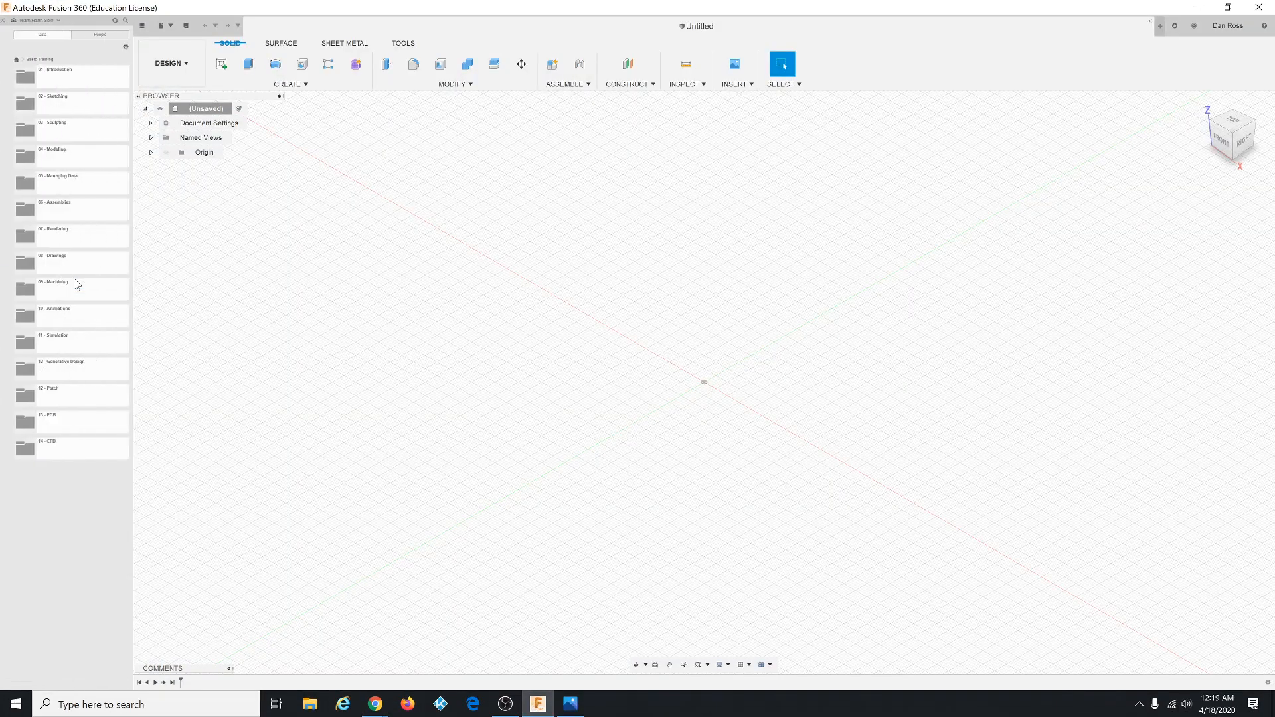
{"action": "left_click", "coordinate": [67, 159]}
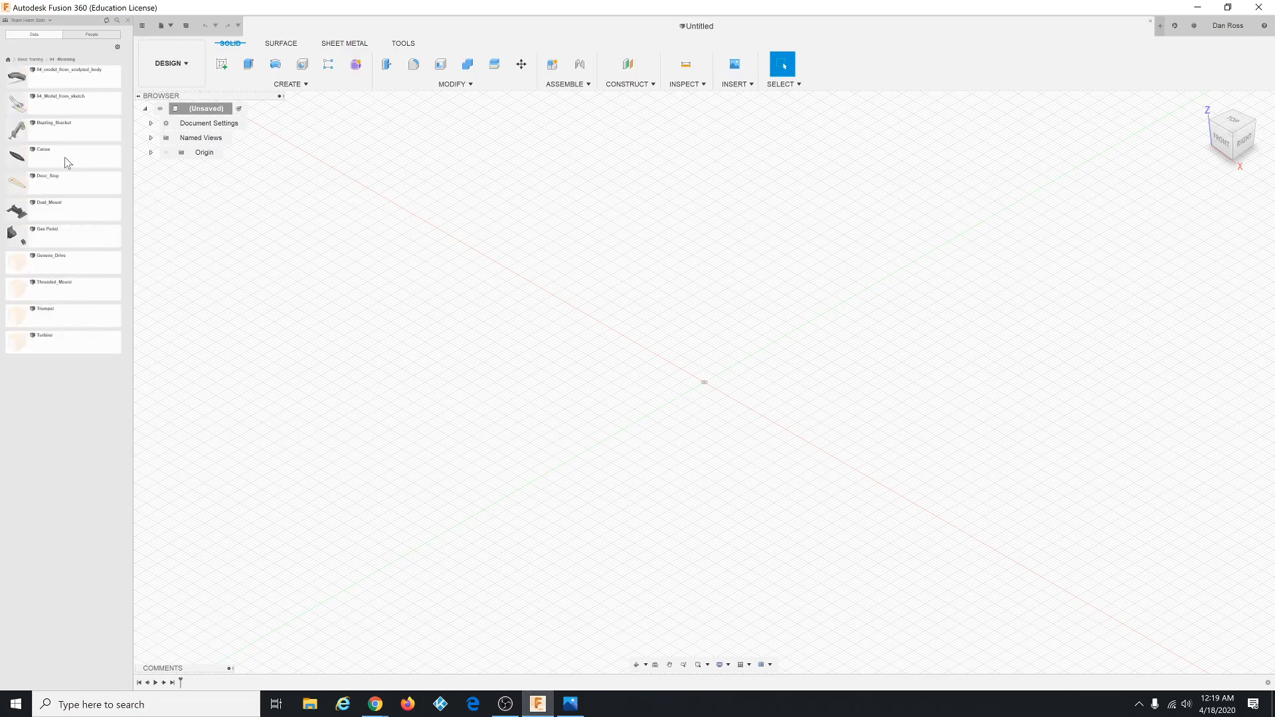
{"action": "double_click", "coordinate": [63, 130]}
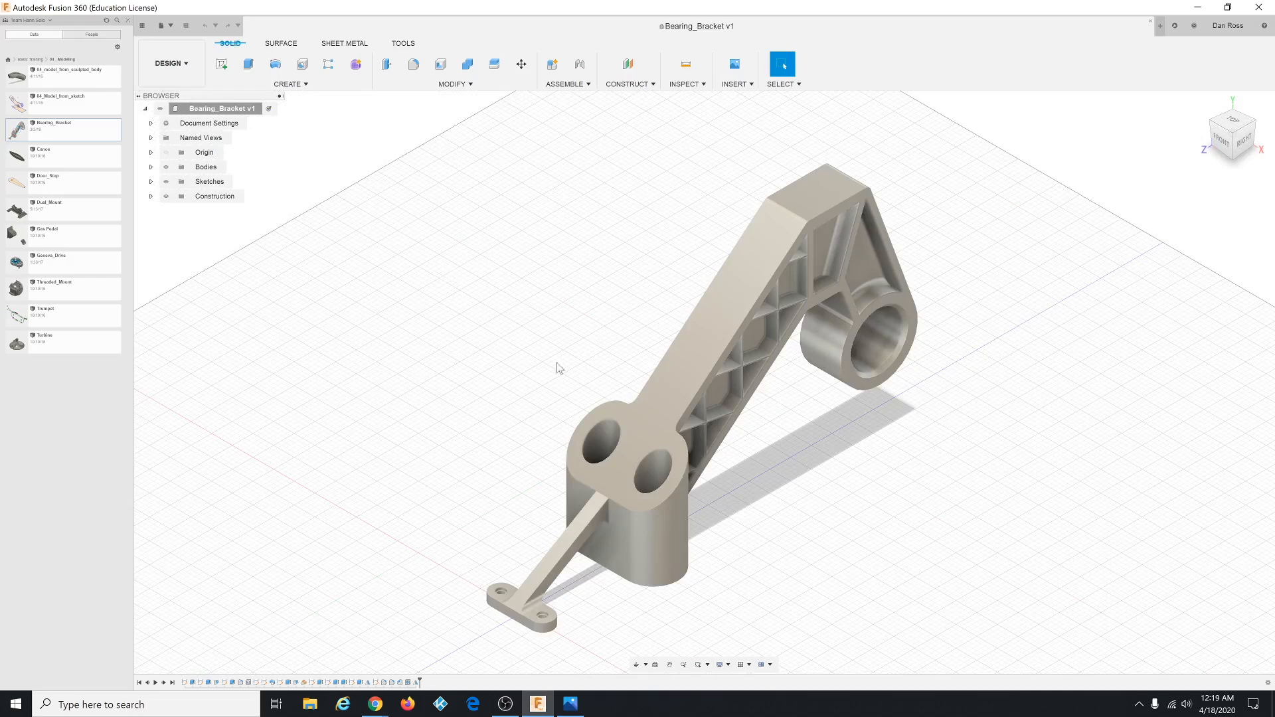
Find Sketch1, the base outline of the bracket, among the sketches, make it visible and open it for editing.
{"action": "left_click", "coordinate": [151, 182]}
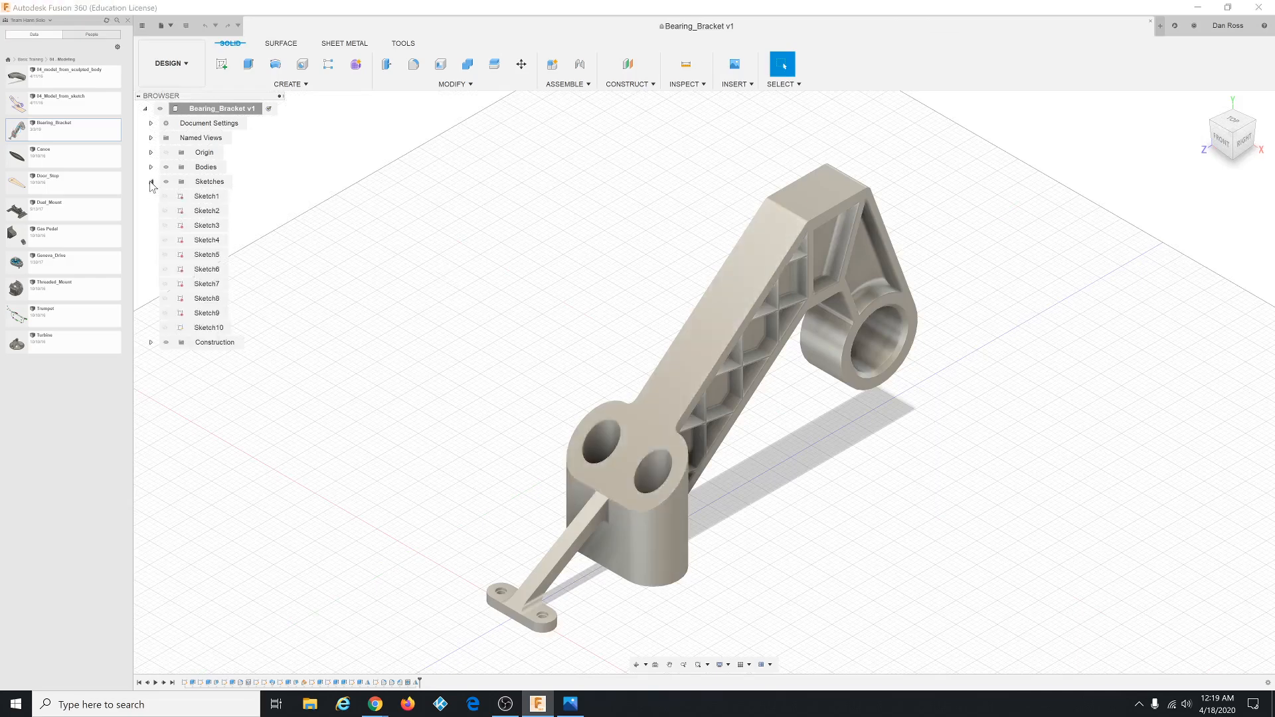
{"action": "left_click", "coordinate": [203, 196]}
{"action": "left_click", "coordinate": [210, 328]}
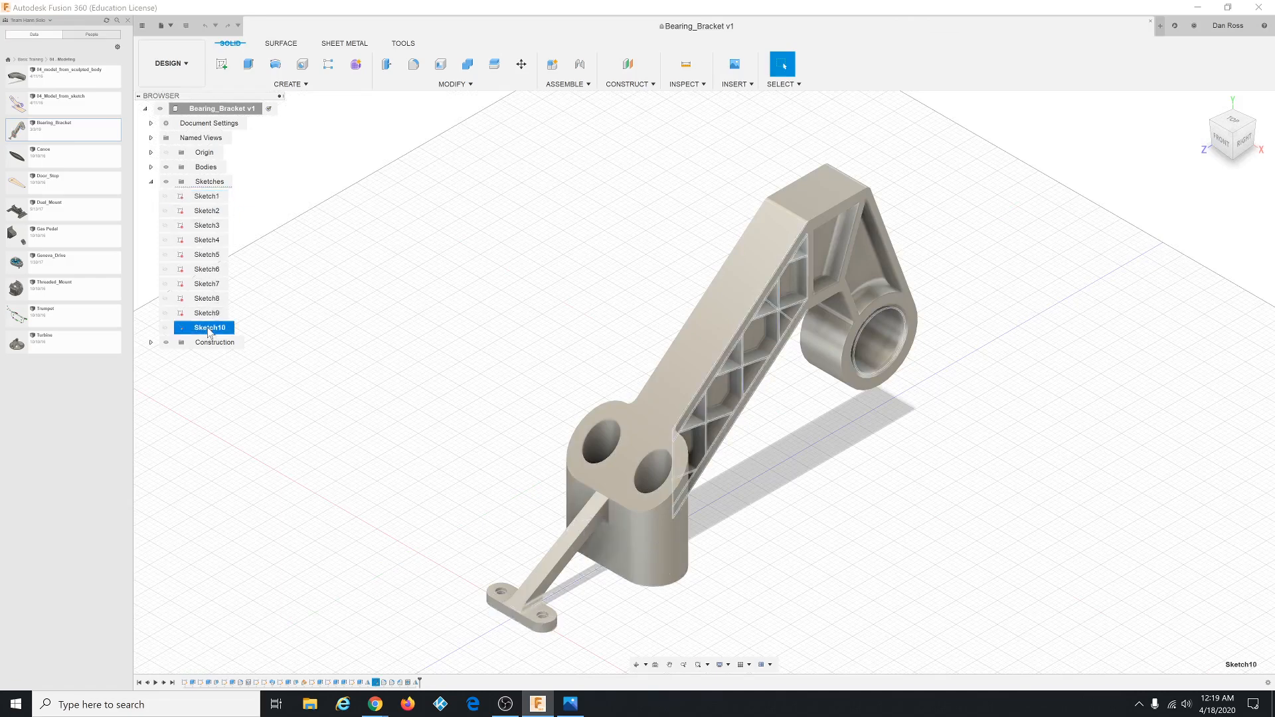
{"action": "left_click", "coordinate": [207, 313]}
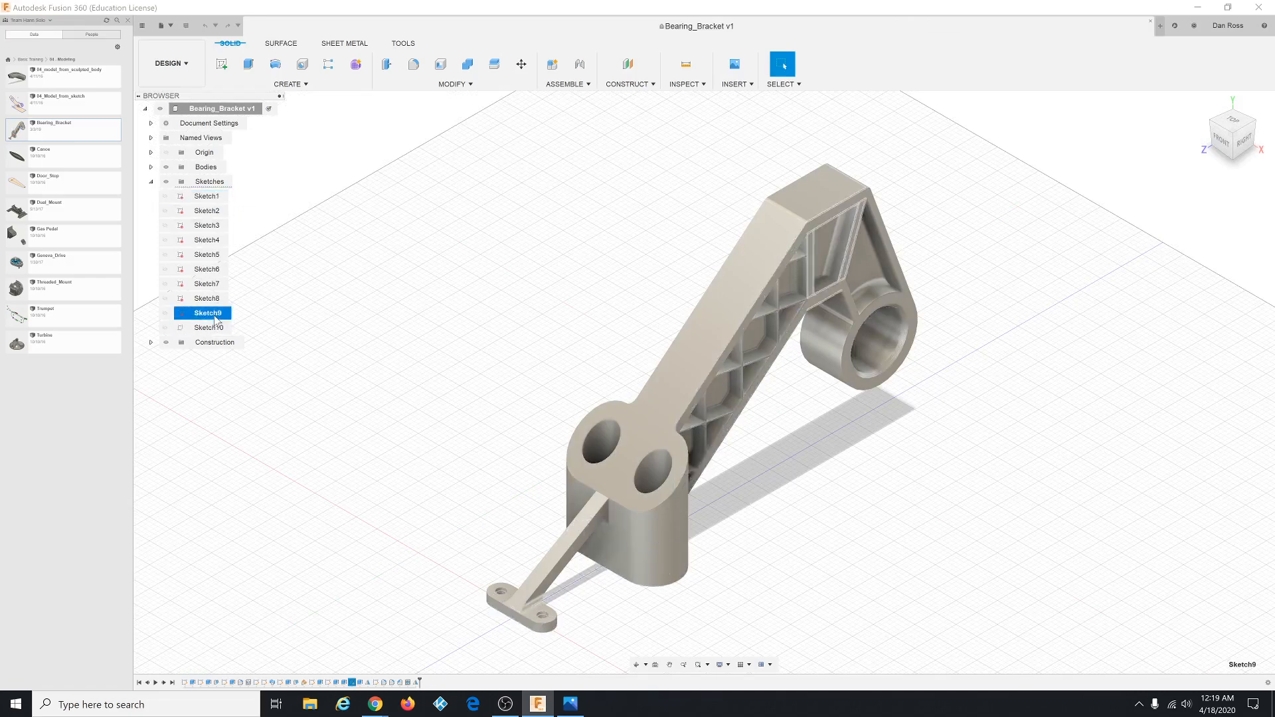
{"action": "left_click", "coordinate": [202, 197]}
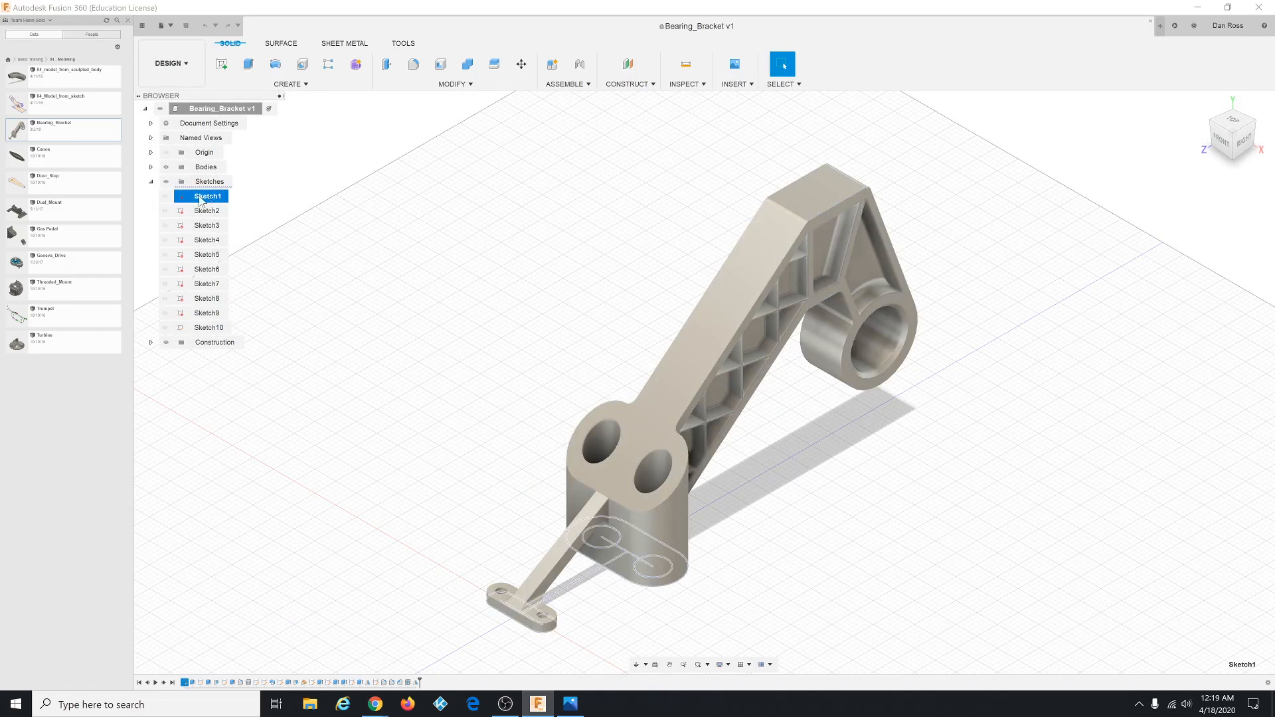
{"action": "left_click", "coordinate": [160, 199]}
{"action": "right_click", "coordinate": [211, 197]}
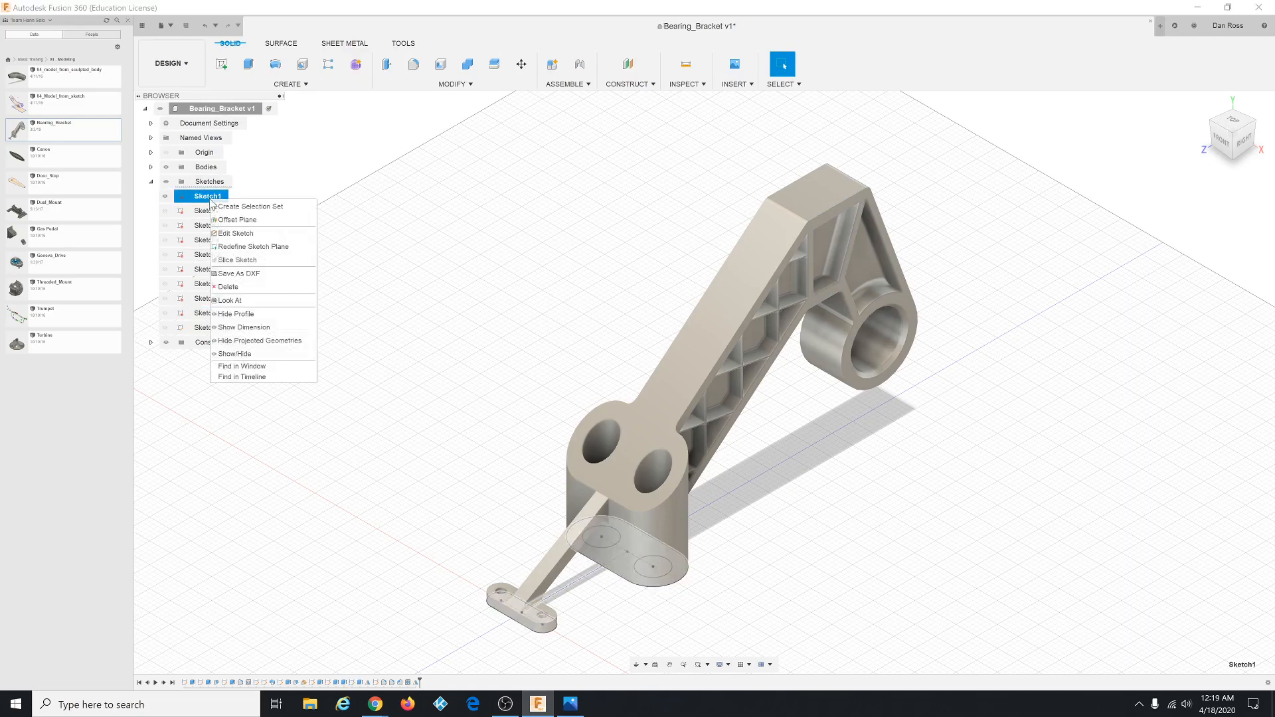
{"action": "left_click", "coordinate": [233, 233]}
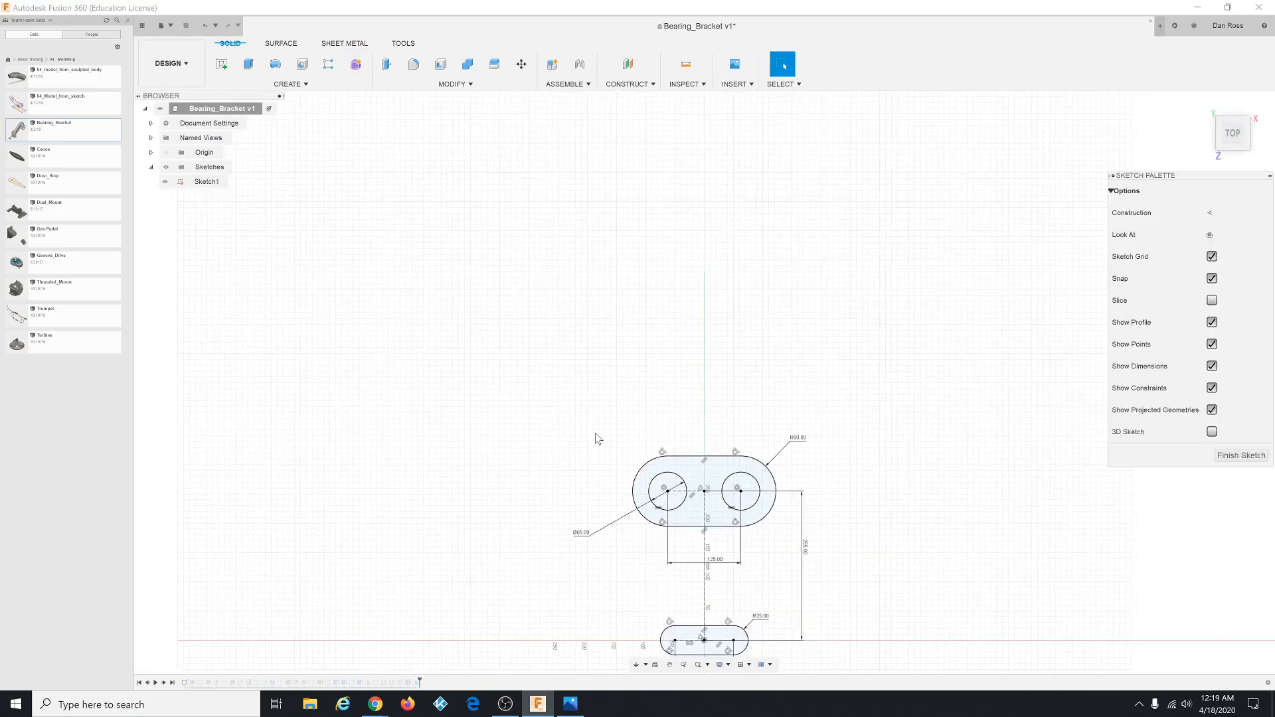
Set the diameter of the two circles in the larger slot to 50 mm and finish the sketch.
{"action": "double_click", "coordinate": [583, 533]}
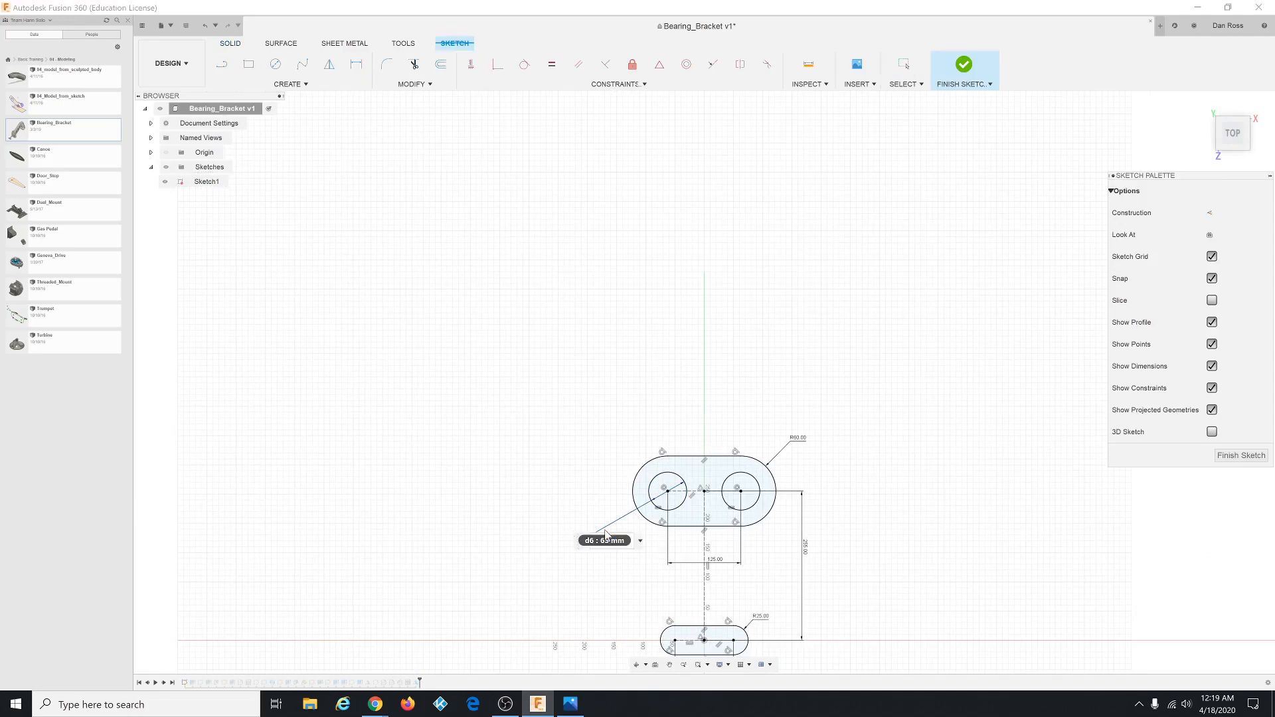
{"action": "type", "text": "50"}
{"action": "key", "text": "Return"}
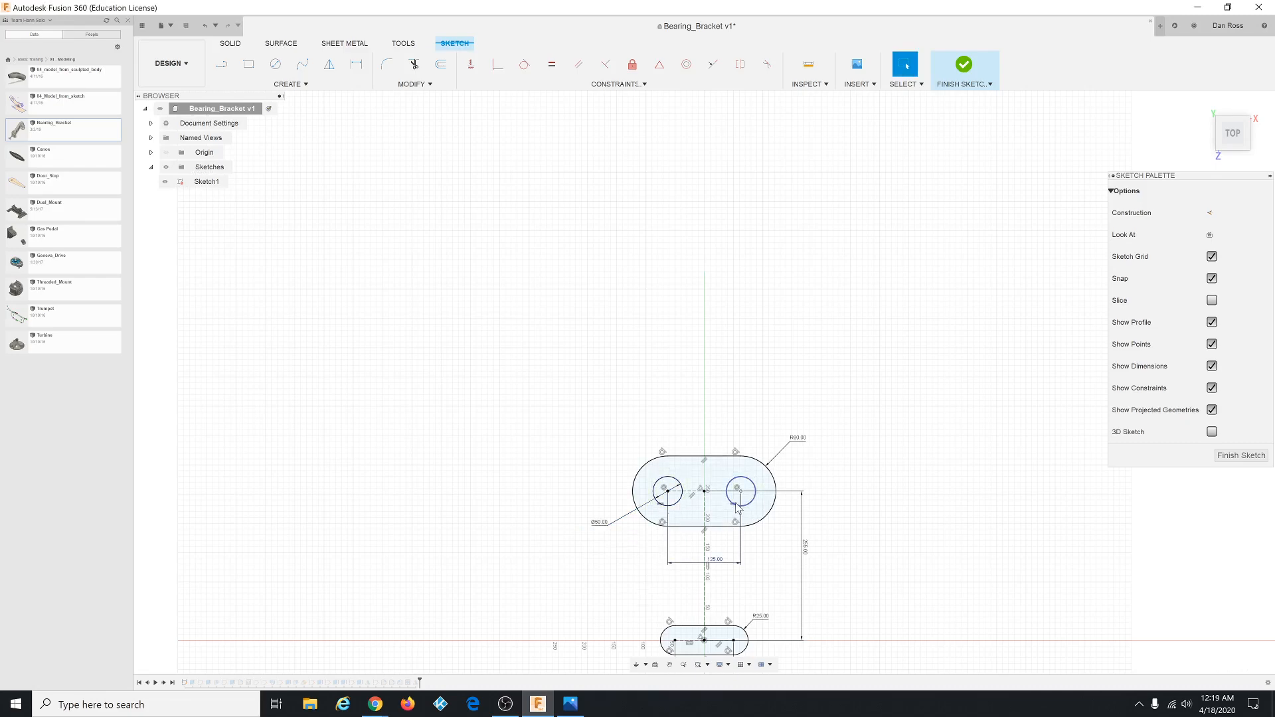
{"action": "left_click", "coordinate": [964, 71]}
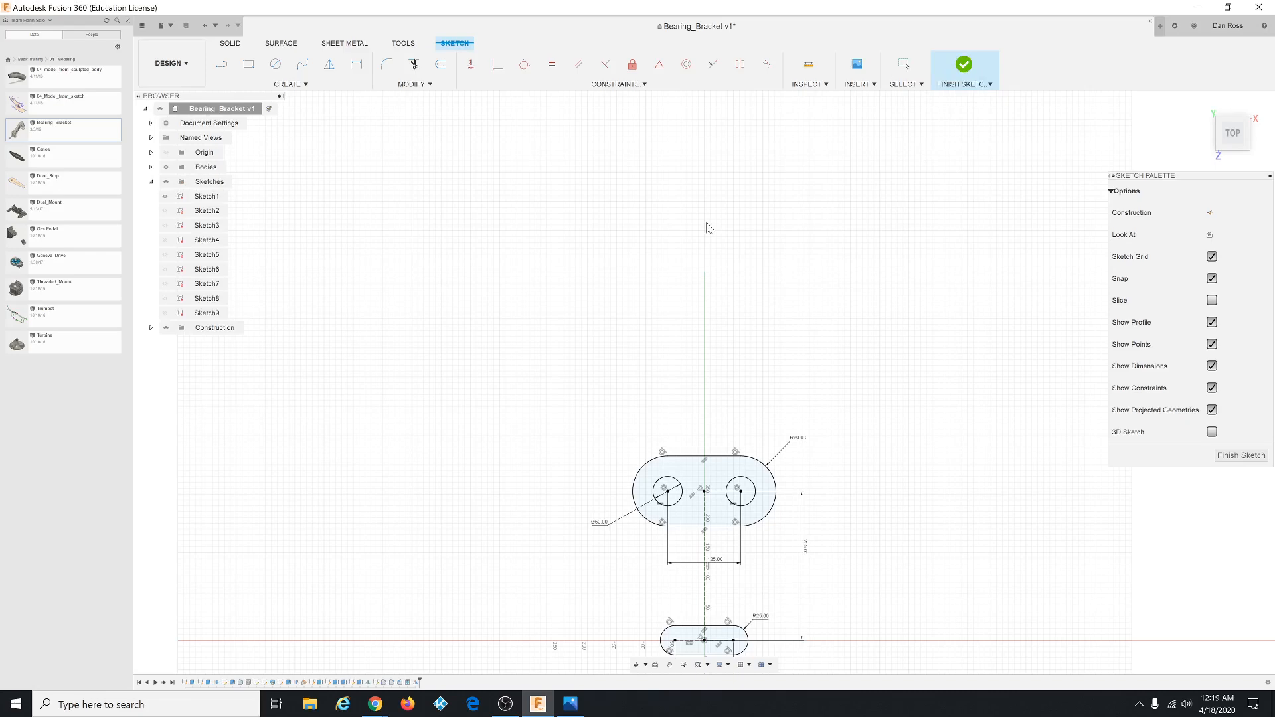
{"action": "left_click", "coordinate": [964, 66]}
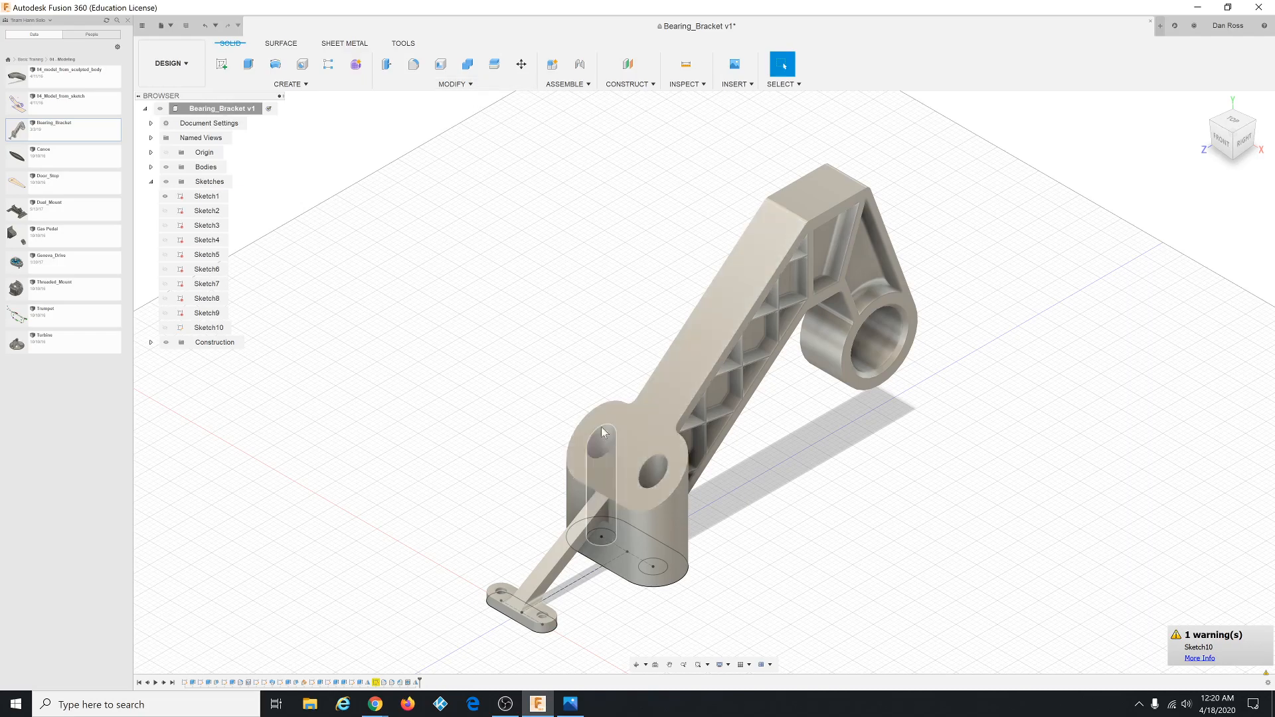
Examine the model parameters of Bearing_Bracket, including the Extrude8 taper angle and offset, and leave the parameter list.
{"action": "left_click", "coordinate": [460, 87]}
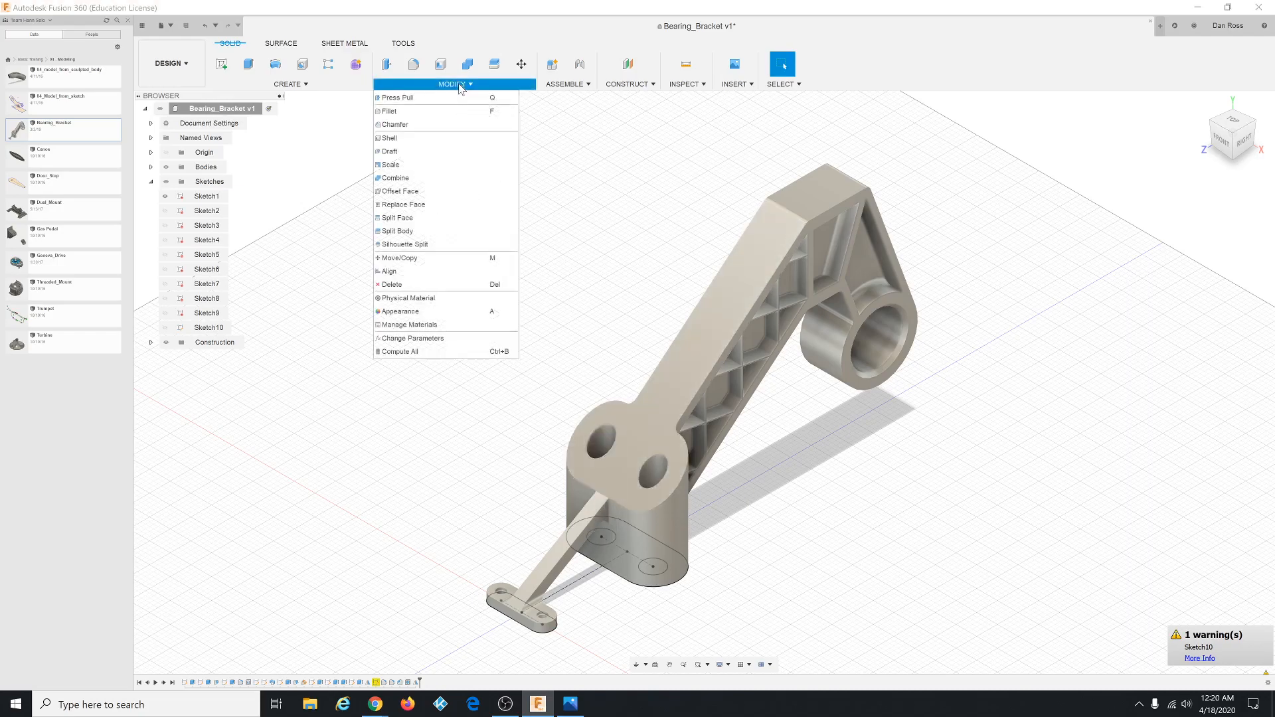
{"action": "left_click", "coordinate": [427, 339]}
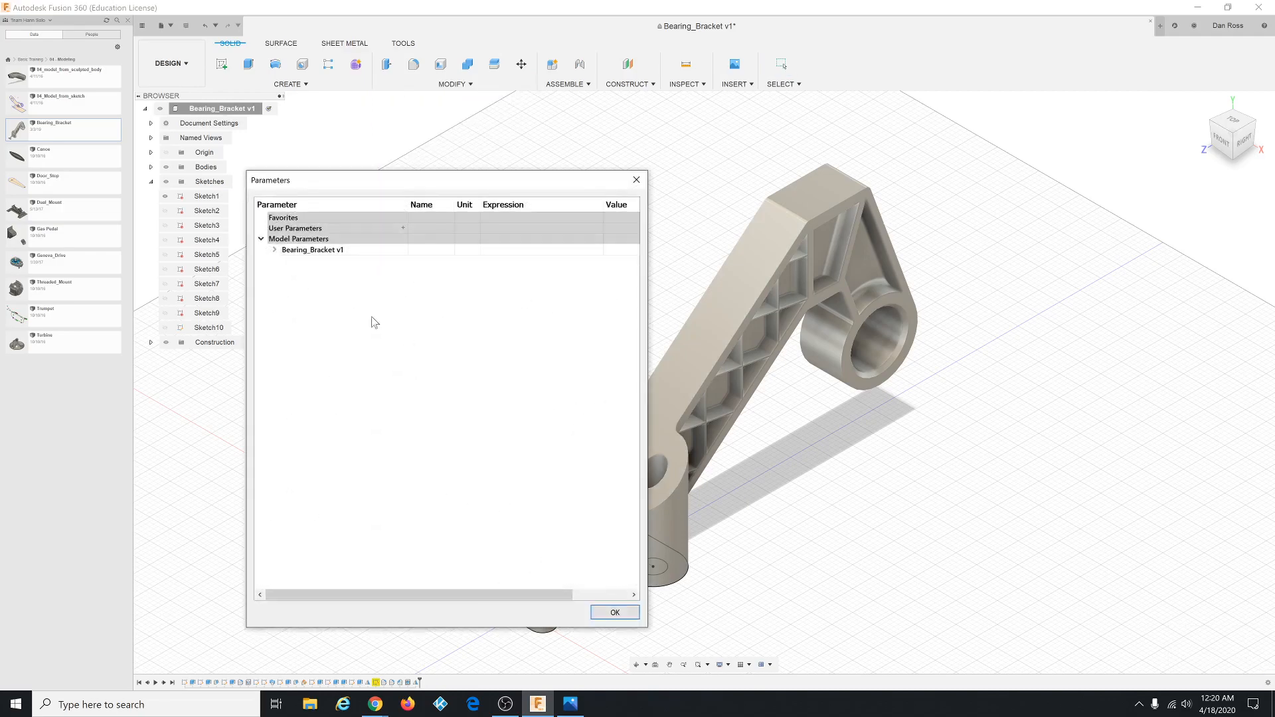
{"action": "left_click", "coordinate": [274, 250]}
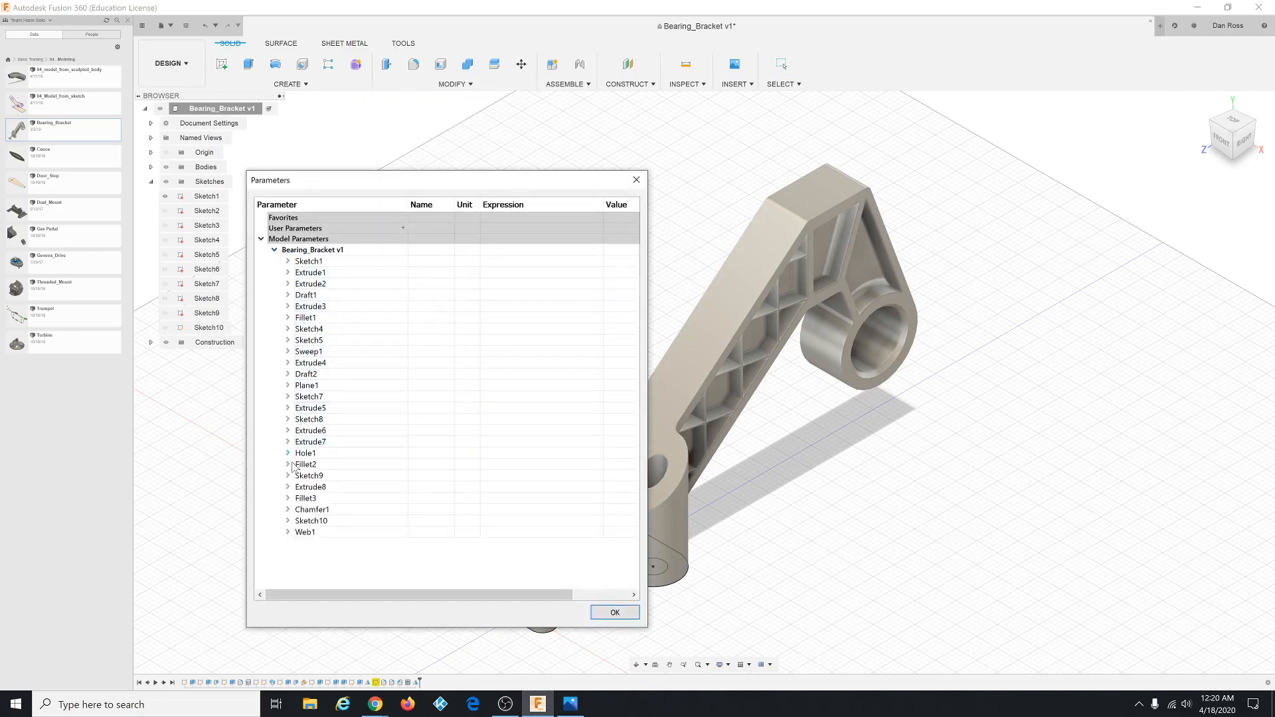
{"action": "left_click", "coordinate": [287, 487]}
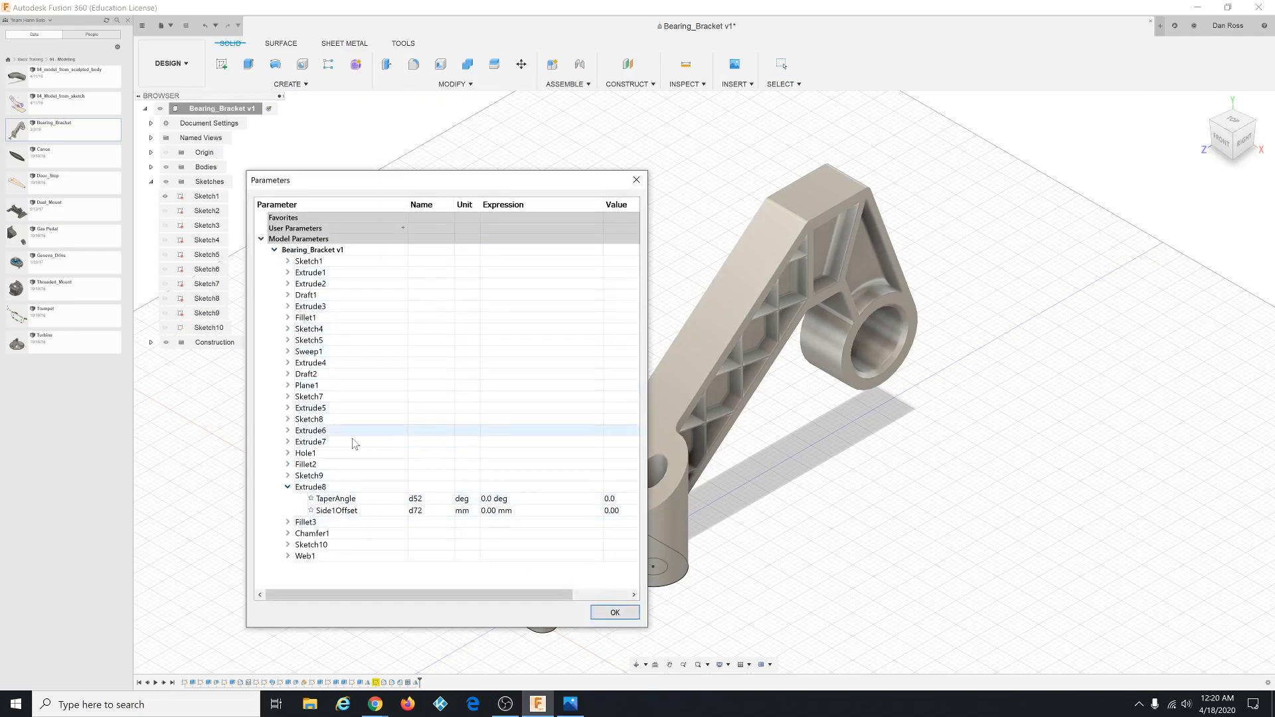
{"action": "left_click", "coordinate": [518, 499]}
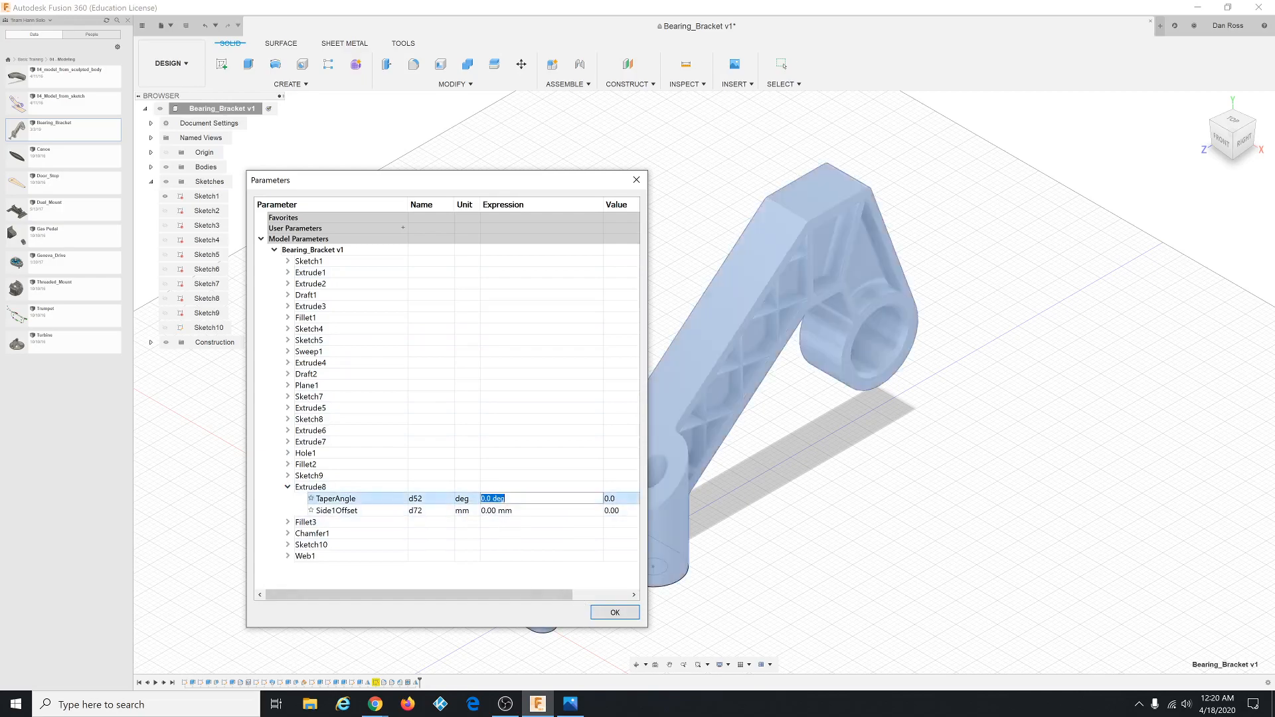
{"action": "left_click", "coordinate": [637, 180]}
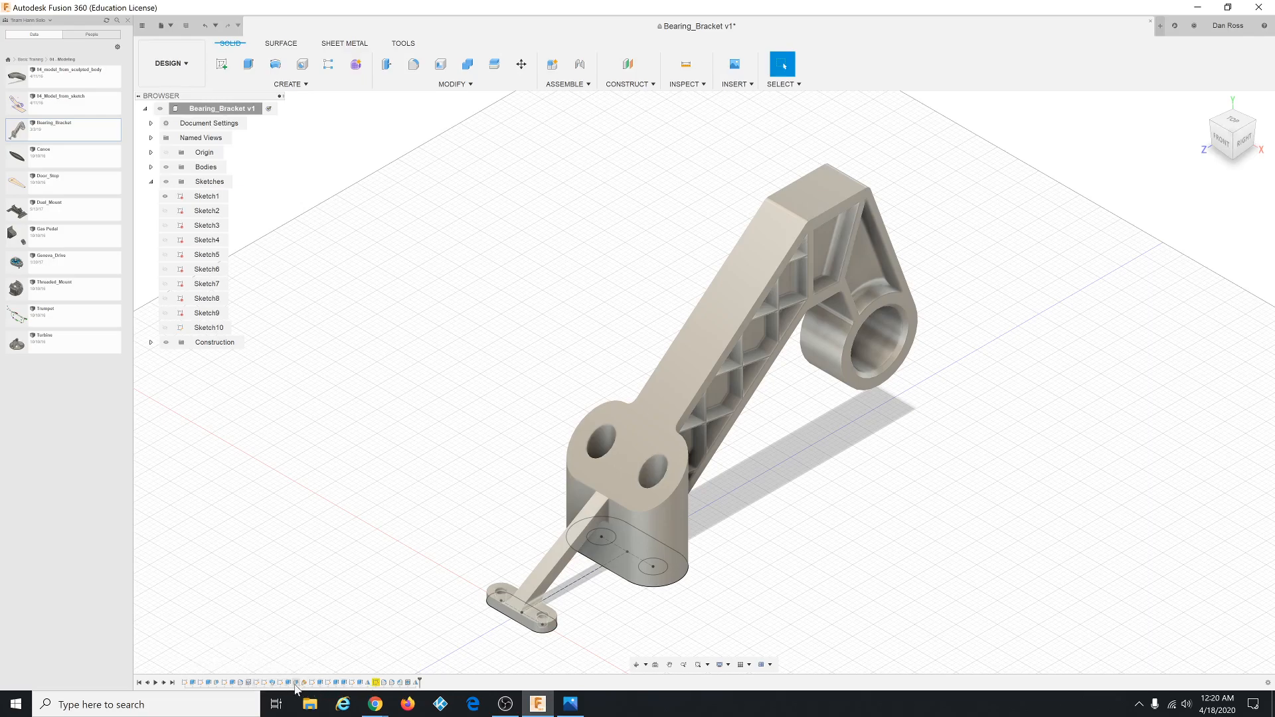
Inspect the settings of the counterbore hole feature on the bracket's foot by way of its hole face.
{"action": "right_click", "coordinate": [218, 682]}
{"action": "left_click", "coordinate": [397, 632]}
{"action": "scroll", "coordinate": [551, 653], "scroll_direction": "up", "scroll_amount": 1}
{"action": "scroll", "coordinate": [549, 639], "scroll_direction": "up", "scroll_amount": 10}
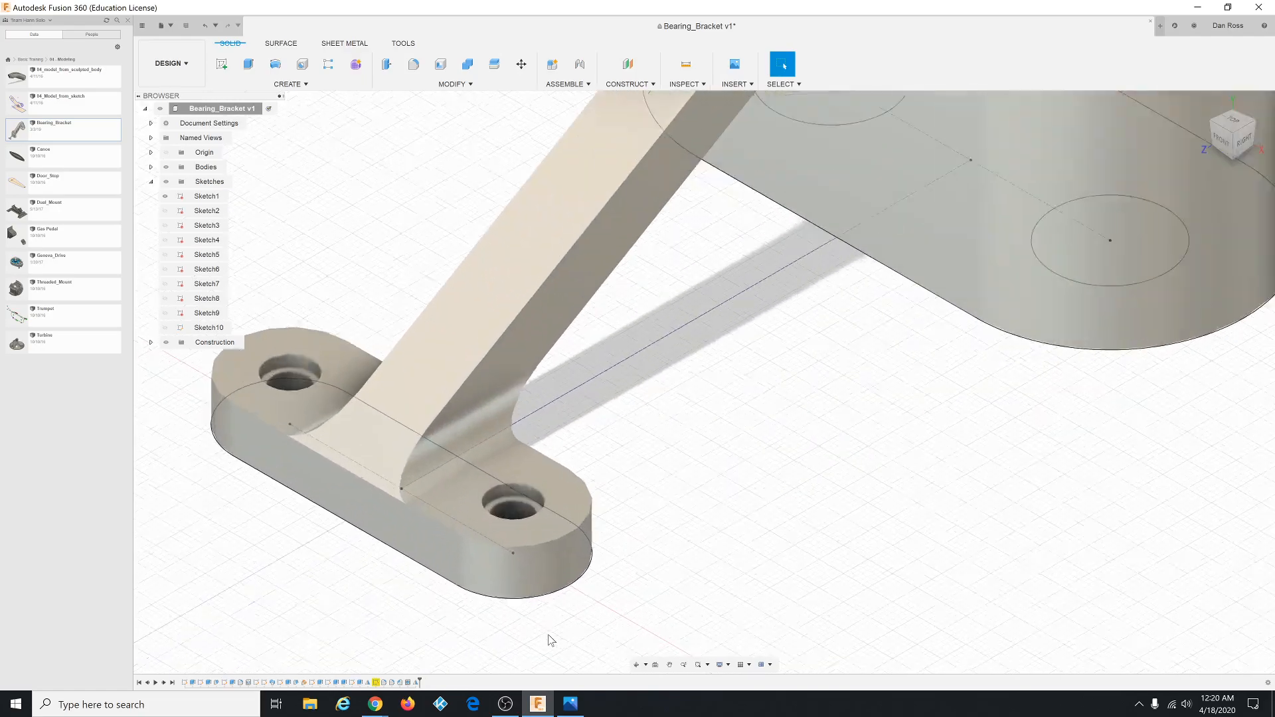
{"action": "scroll", "coordinate": [501, 419], "scroll_direction": "up", "scroll_amount": 4}
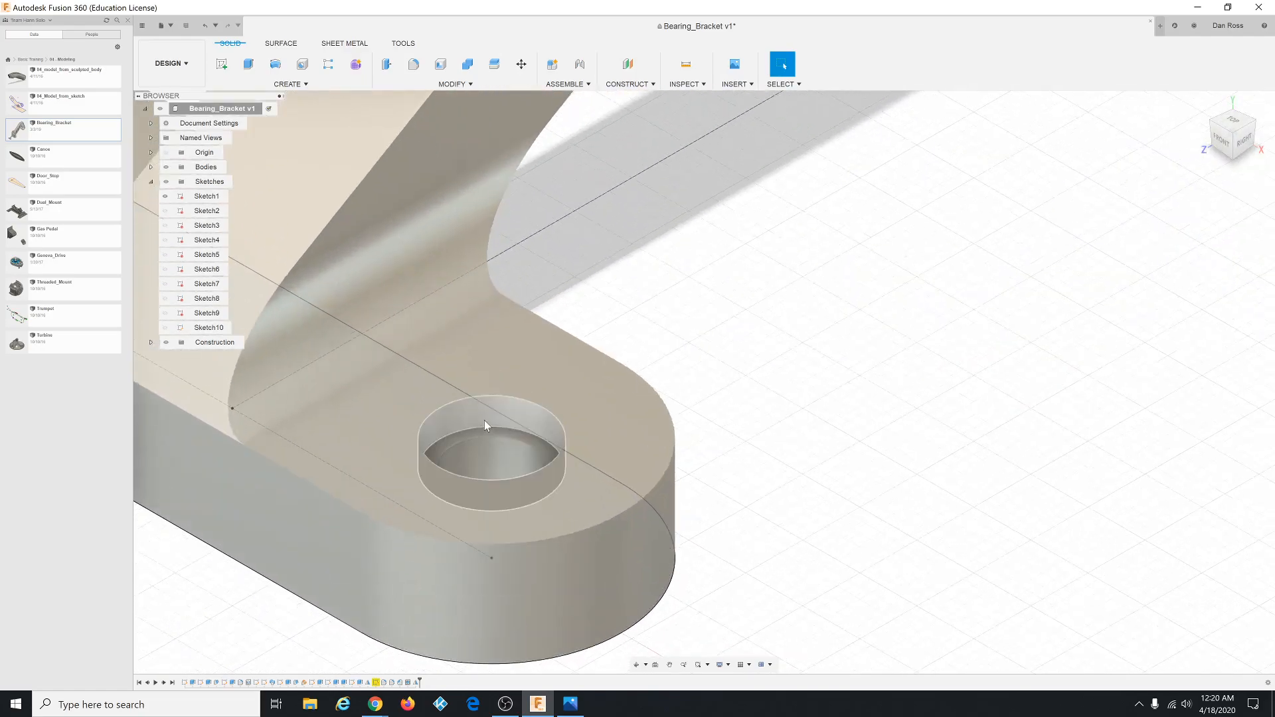
{"action": "right_click", "coordinate": [484, 421]}
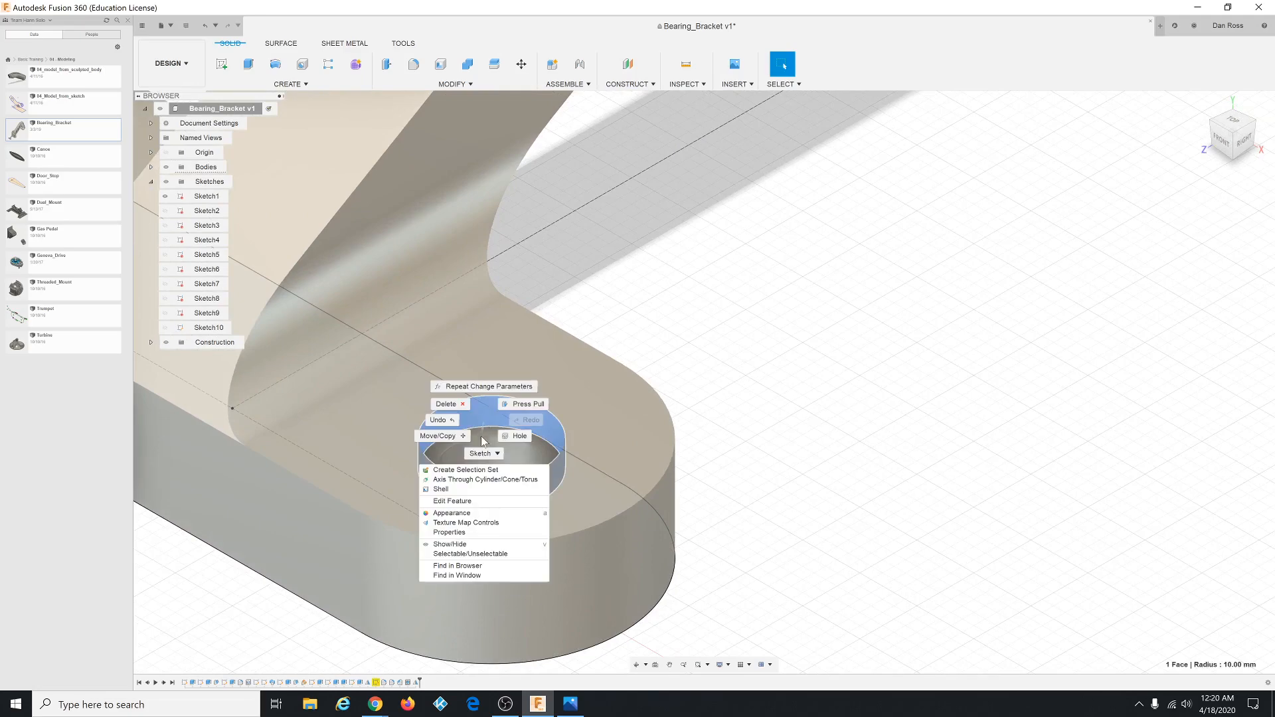
{"action": "left_click", "coordinate": [474, 501]}
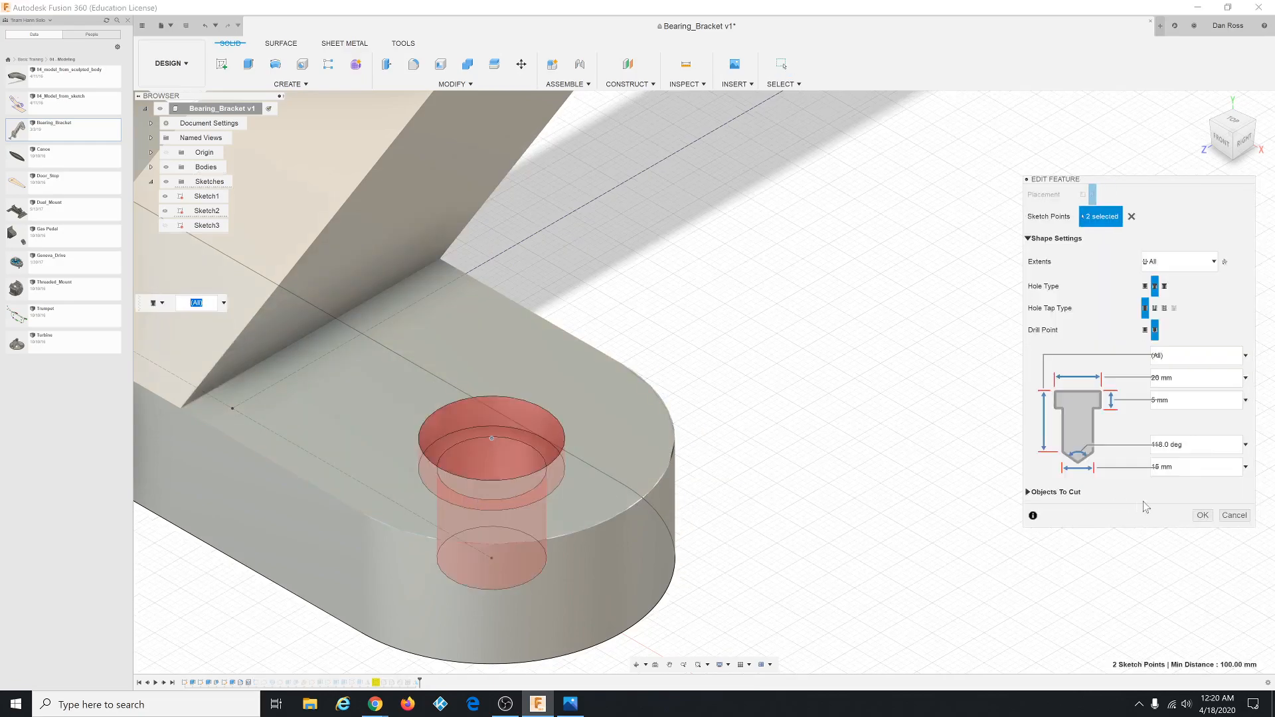
{"action": "left_click", "coordinate": [1234, 516]}
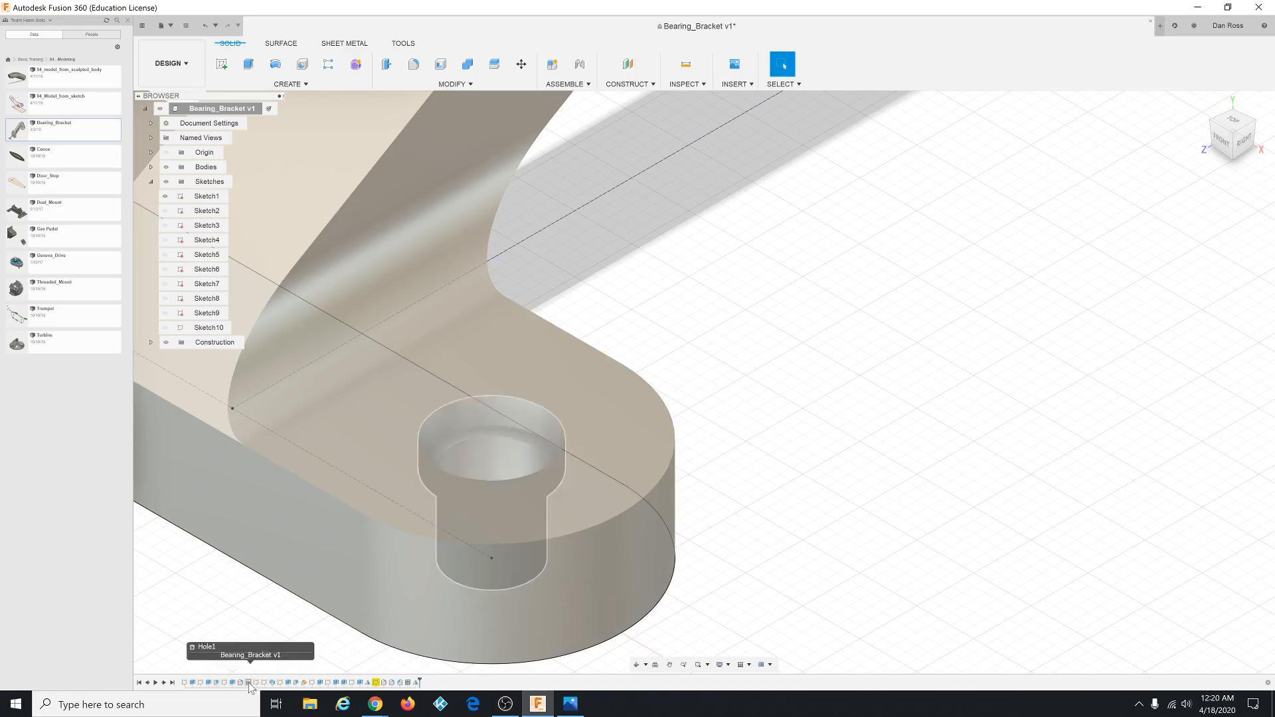
Edit the Hole1 feature in the bracket's foot, setting the counterbore diameter to 27 mm and its depth to 7.5 mm.
{"action": "left_click", "coordinate": [250, 684]}
{"action": "right_click", "coordinate": [250, 685]}
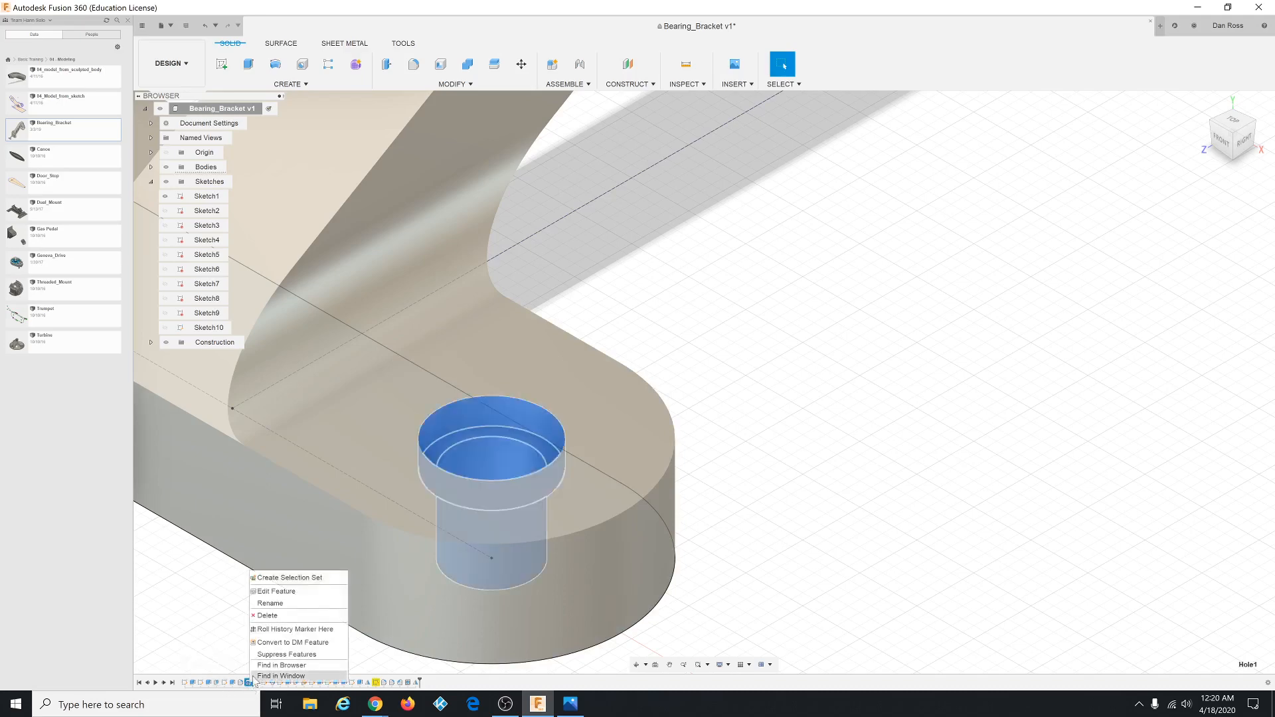
{"action": "left_click", "coordinate": [290, 592]}
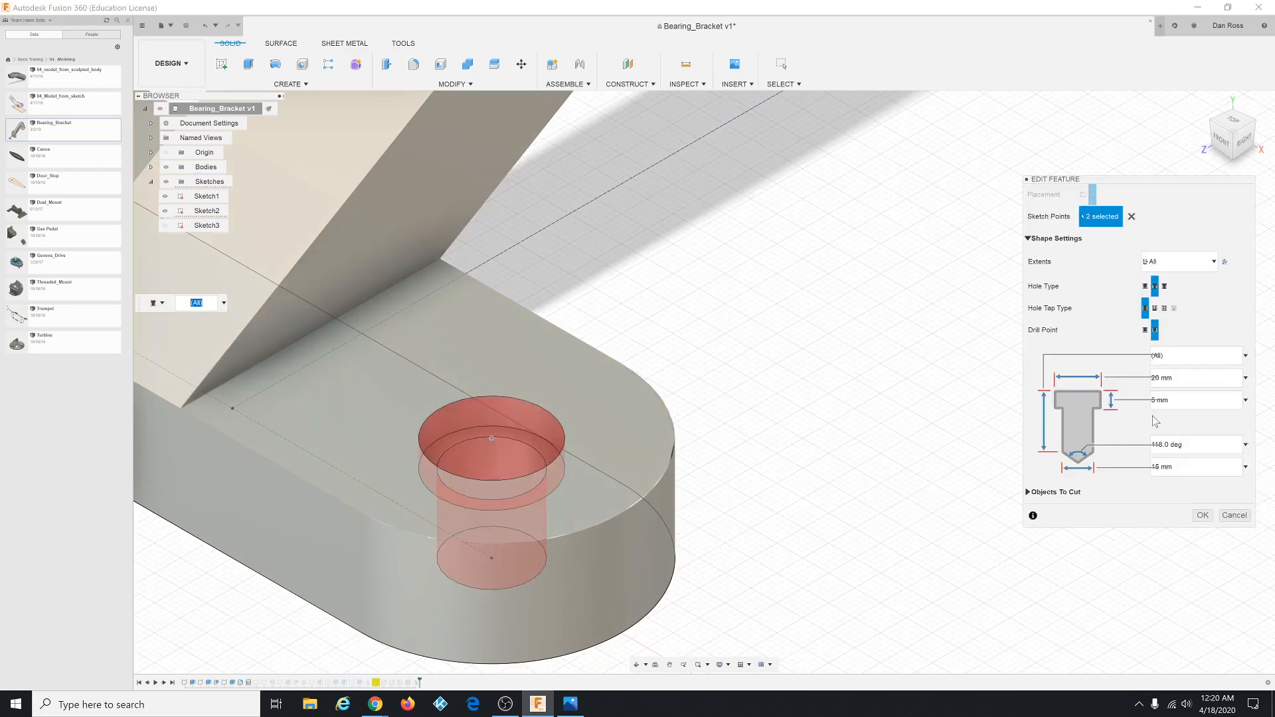
{"action": "left_click", "coordinate": [1158, 377]}
{"action": "type", "text": "27"}
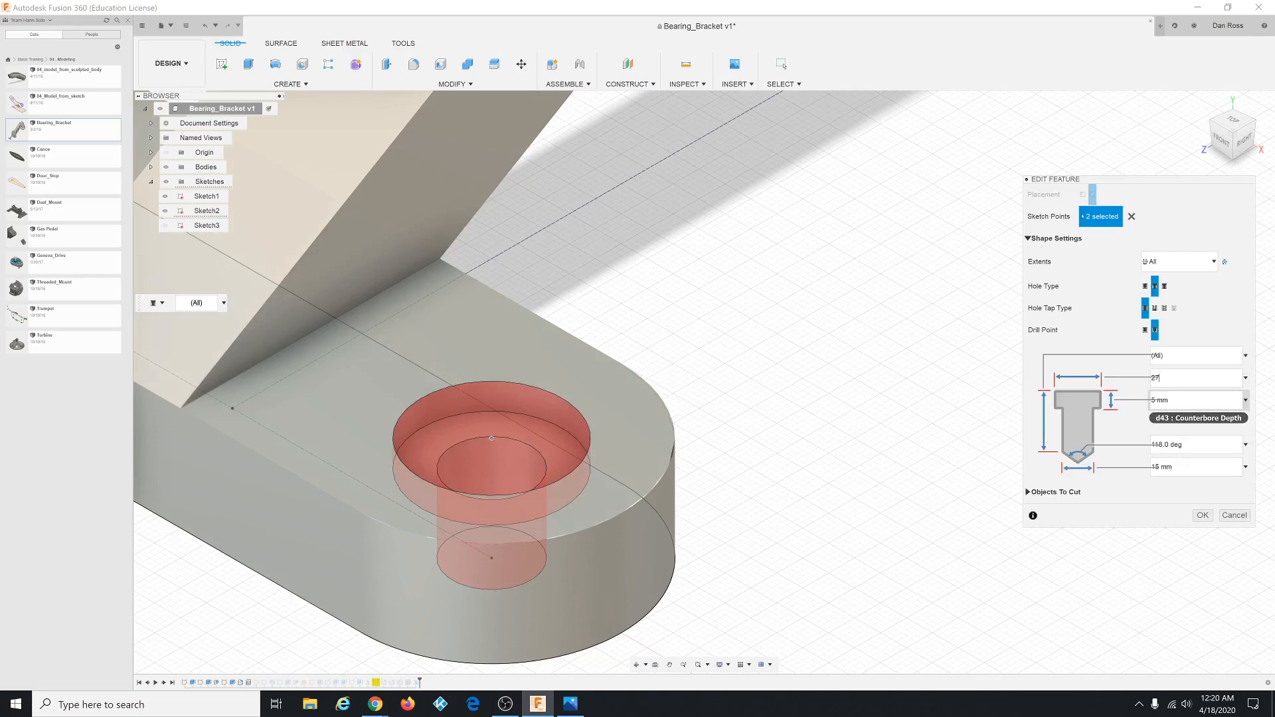
{"action": "left_click", "coordinate": [1168, 400]}
{"action": "type", "text": "7"}
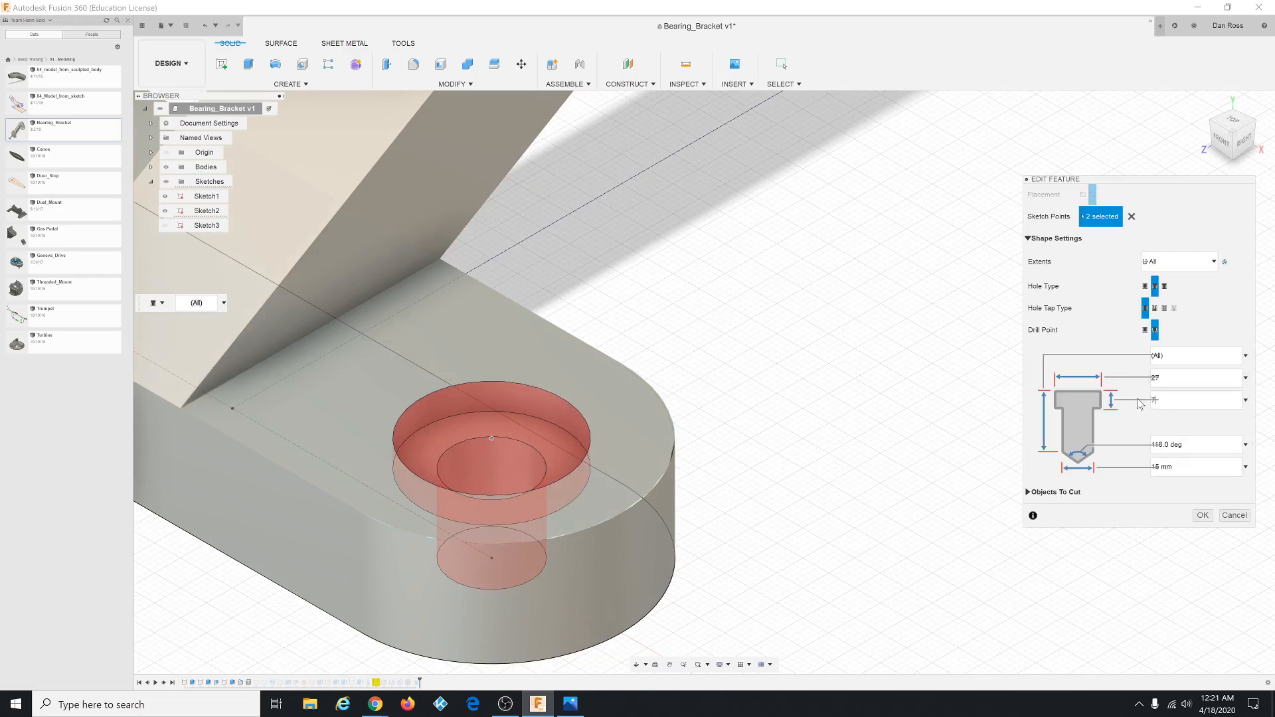
{"action": "type", "text": ".5"}
Set the through-hole diameter of the foot's counterbore holes to 20 mm and apply the feature edit.
{"action": "key", "text": "Tab"}
{"action": "key", "text": "Tab"}
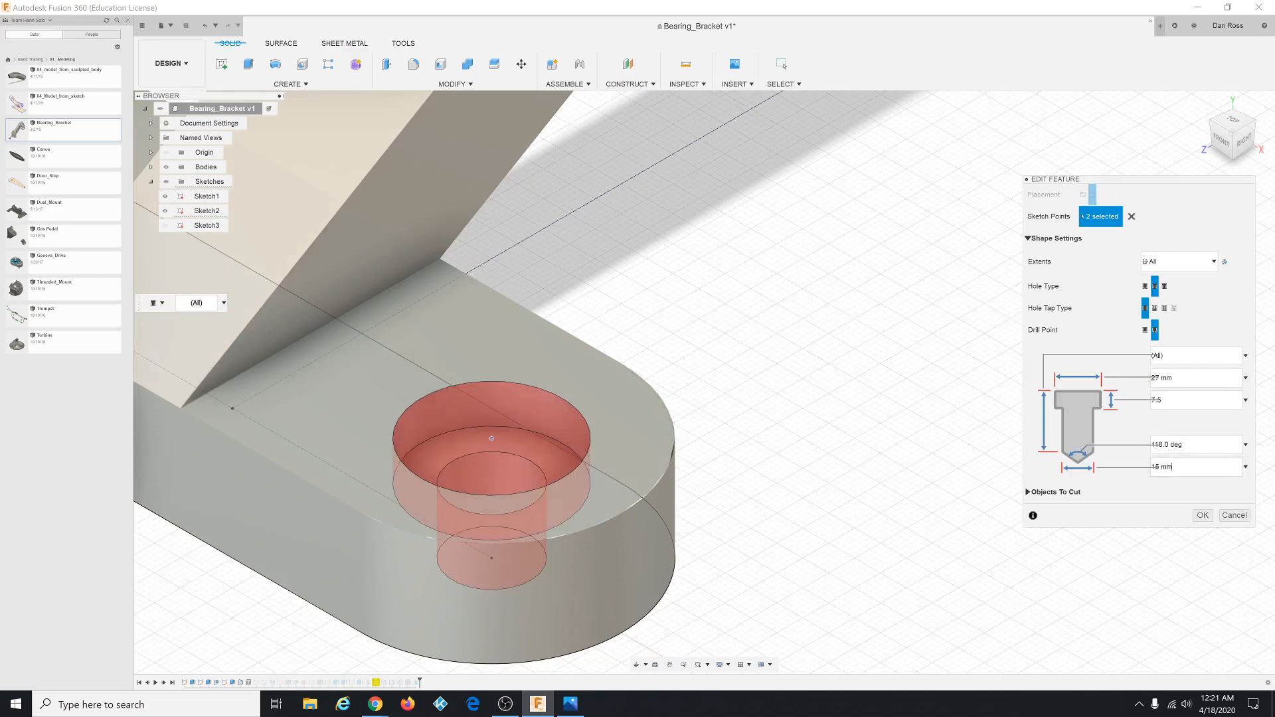
{"action": "type", "text": "3"}
{"action": "type", "text": "0"}
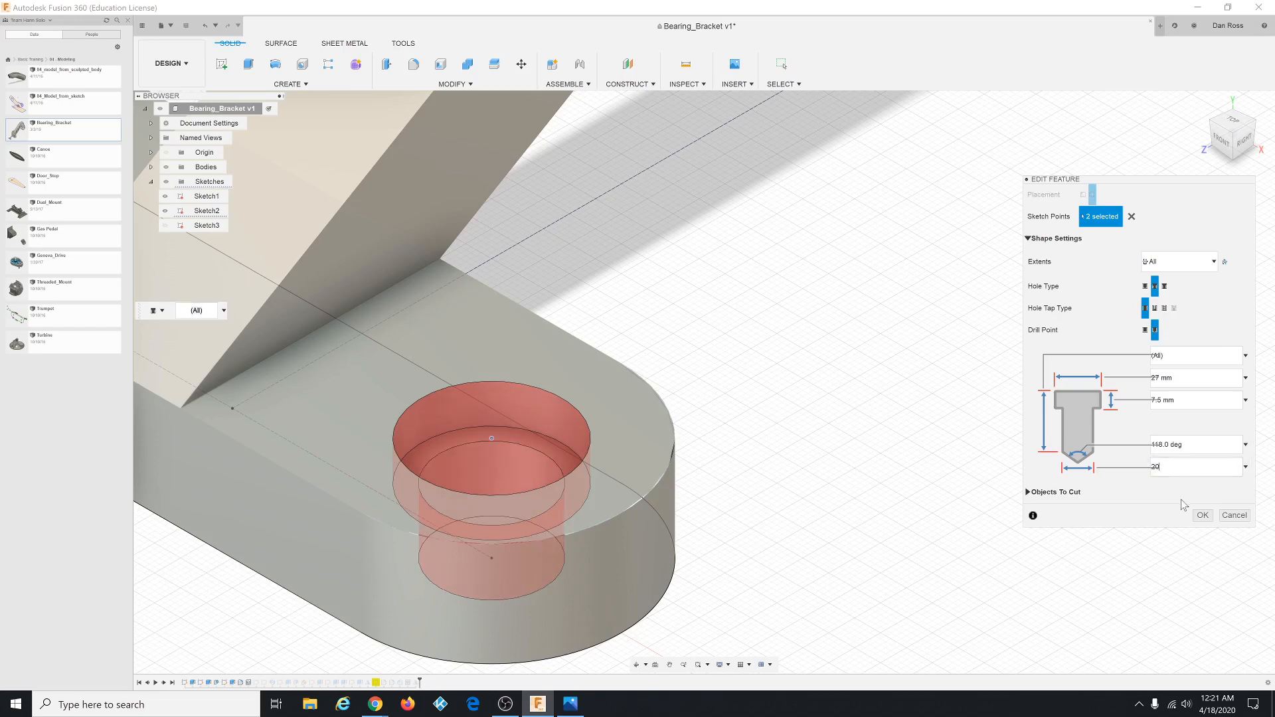
{"action": "left_click", "coordinate": [1203, 516]}
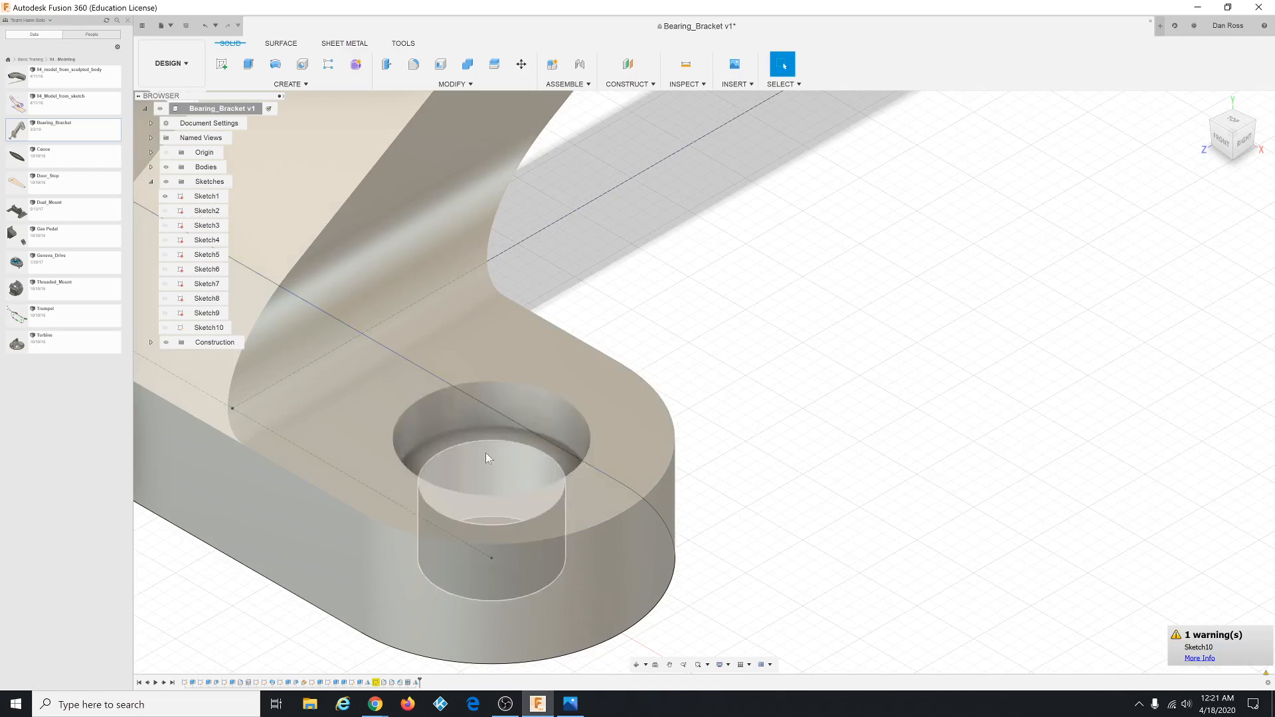
{"action": "left_click", "coordinate": [300, 86]}
{"action": "scroll", "coordinate": [970, 531], "scroll_direction": "down", "scroll_amount": 2}
{"action": "scroll", "coordinate": [970, 518], "scroll_direction": "down", "scroll_amount": 1}
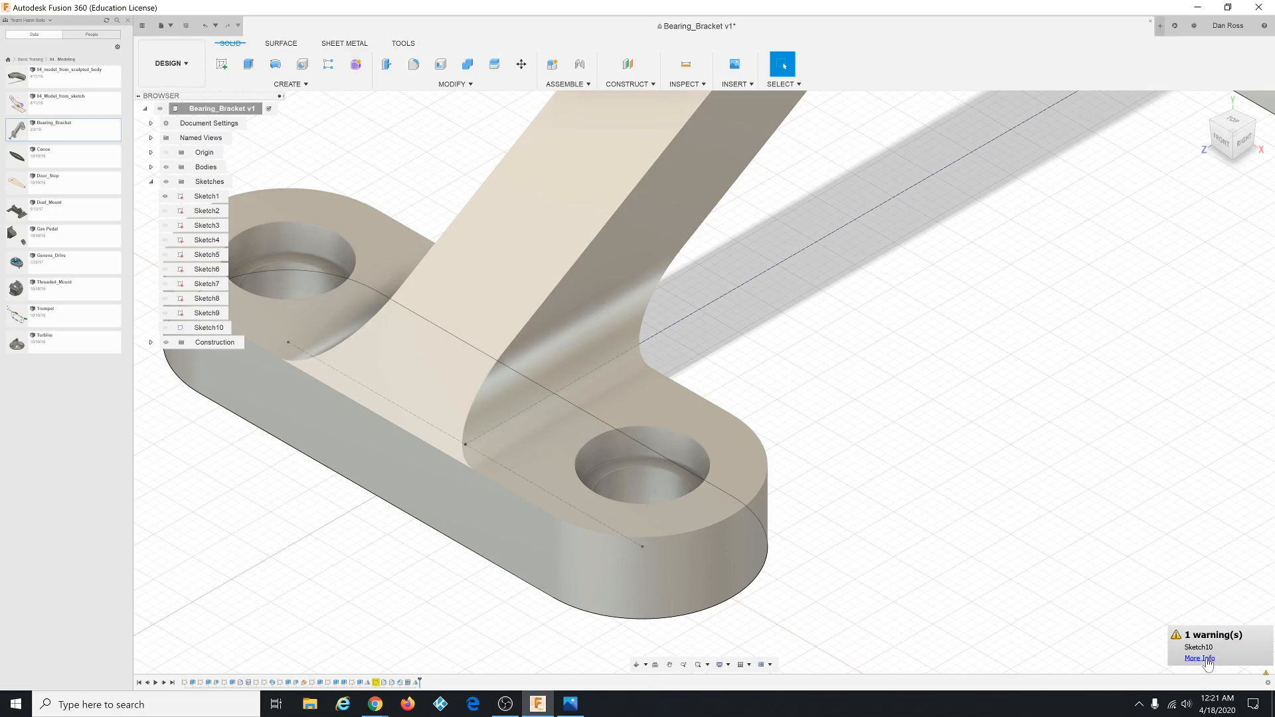
Examine the ribs in the bracket arm by stepping the design history back before the Web1 feature and forward to the end again.
{"action": "scroll", "coordinate": [814, 458], "scroll_direction": "down", "scroll_amount": 3}
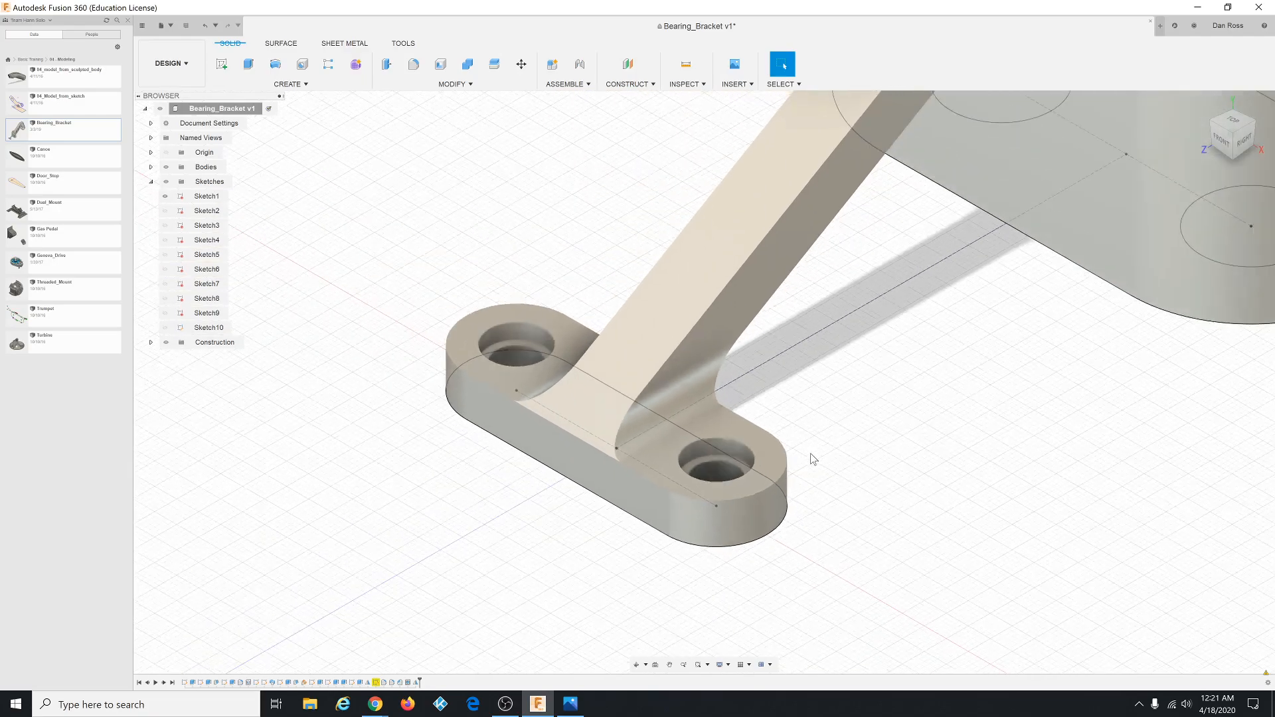
{"action": "scroll", "coordinate": [916, 388], "scroll_direction": "down", "scroll_amount": 5}
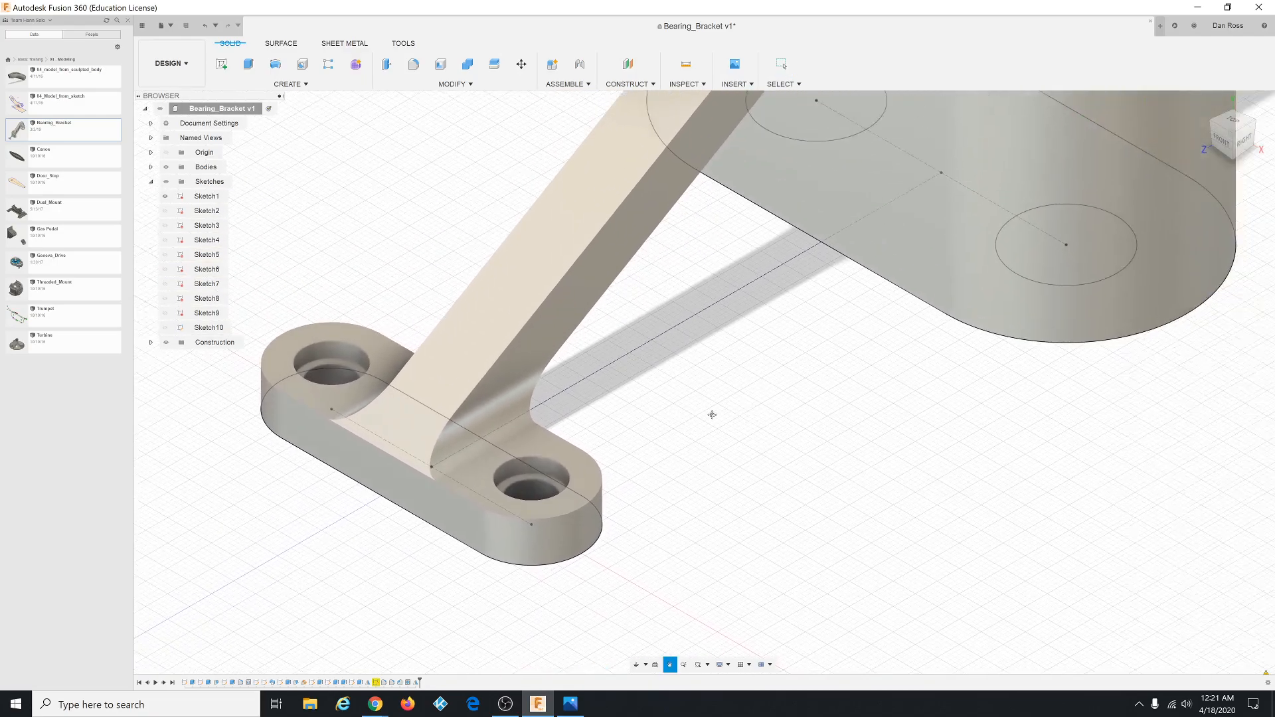
{"action": "scroll", "coordinate": [797, 315], "scroll_direction": "up", "scroll_amount": 6}
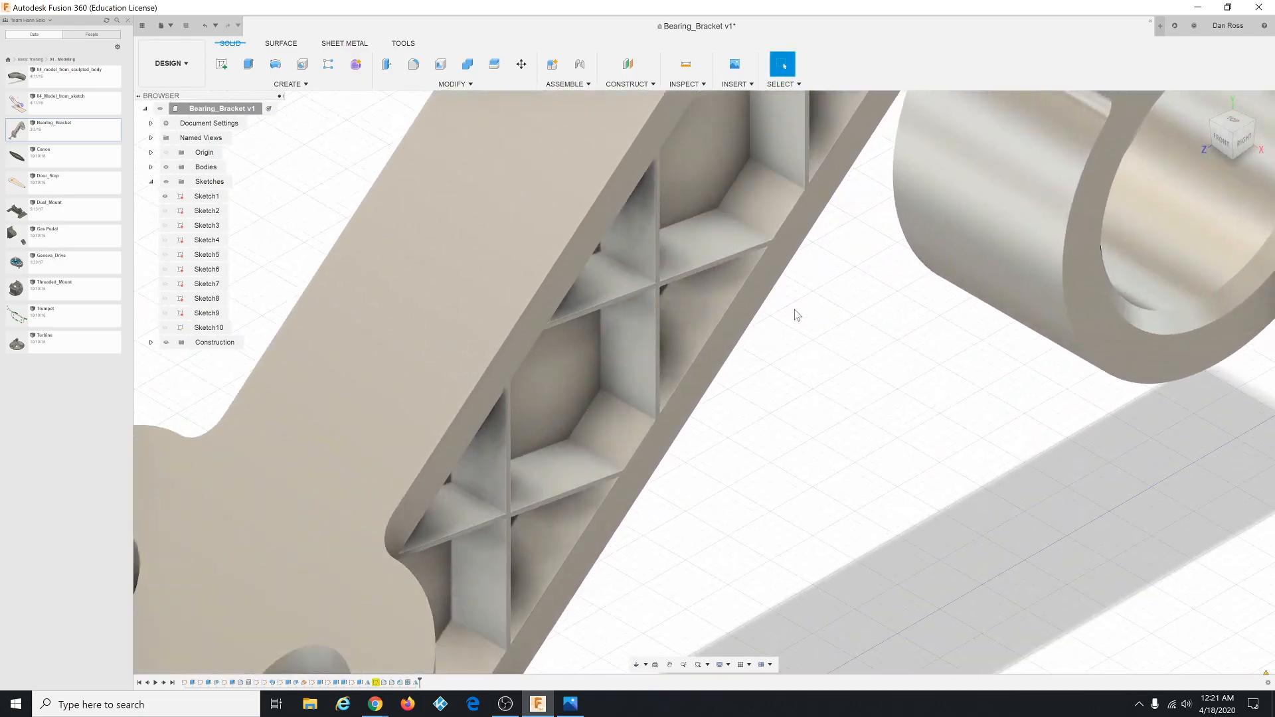
{"action": "middle_click_drag", "start_coordinate": [796, 315], "coordinate": [753, 342], "text": "shift"}
{"action": "scroll", "coordinate": [704, 216], "scroll_direction": "down", "scroll_amount": 4}
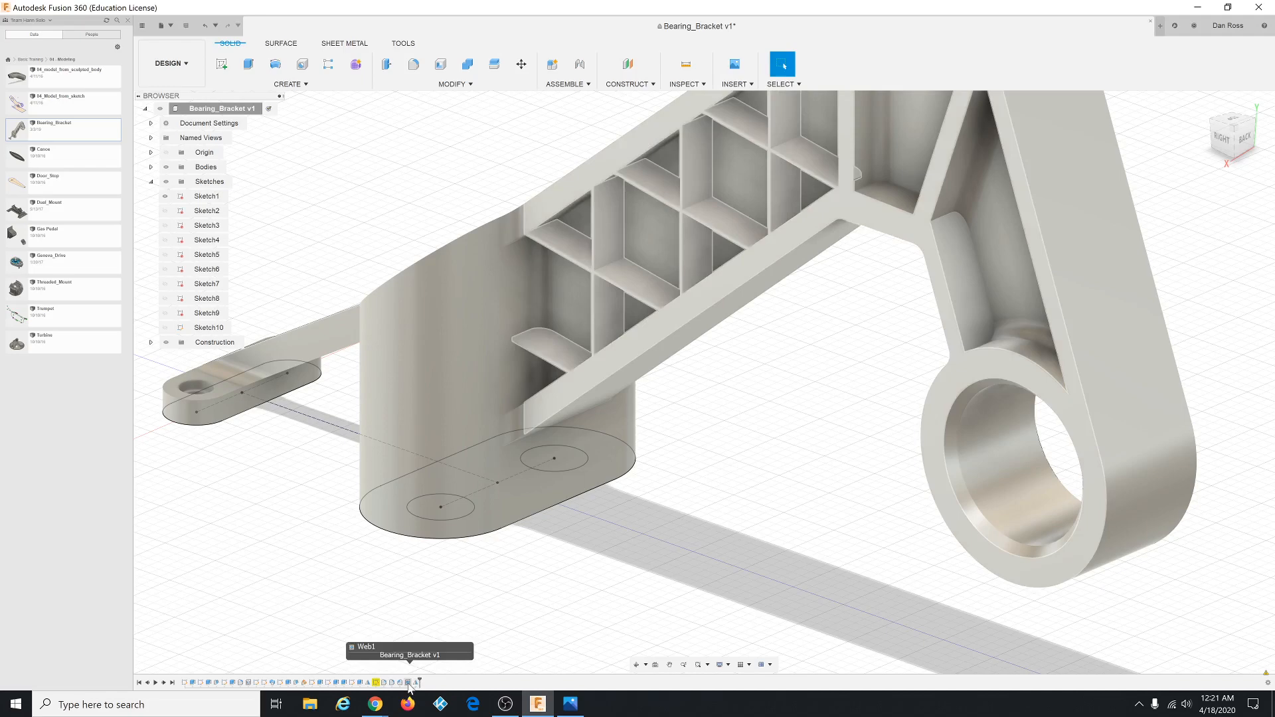
{"action": "left_click", "coordinate": [147, 684]}
{"action": "left_click", "coordinate": [147, 684]}
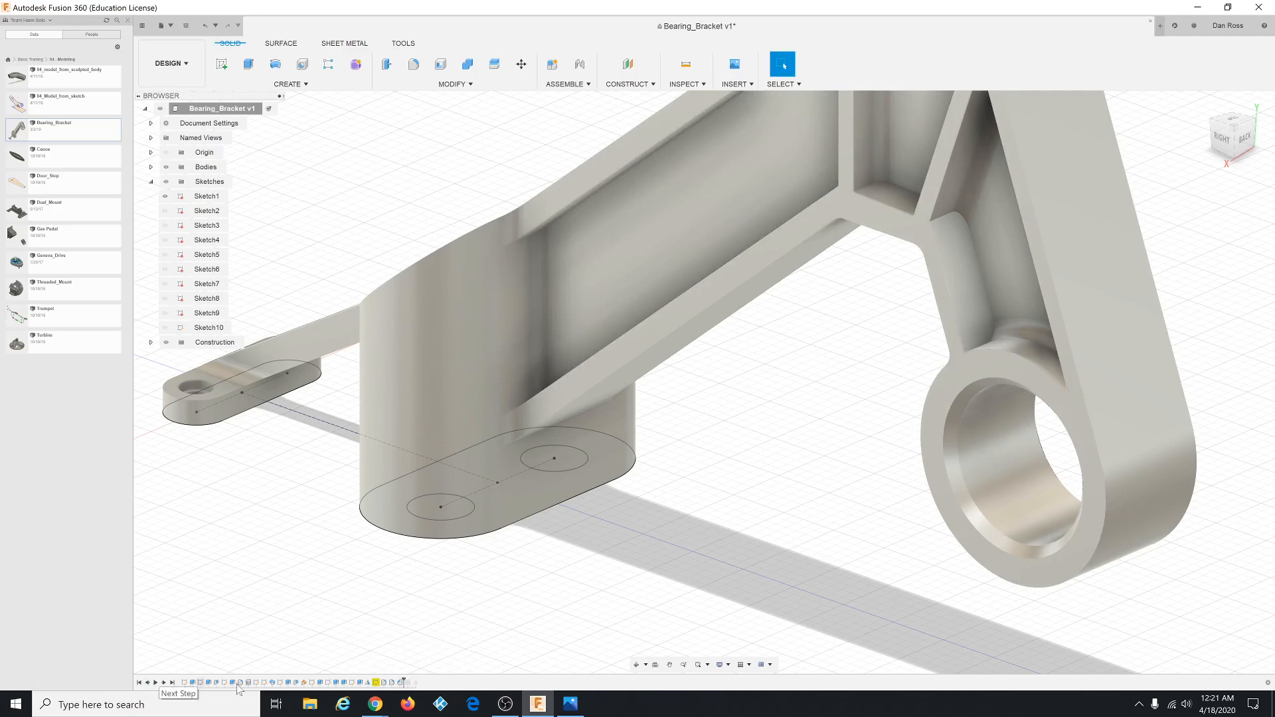
{"action": "left_click", "coordinate": [164, 684]}
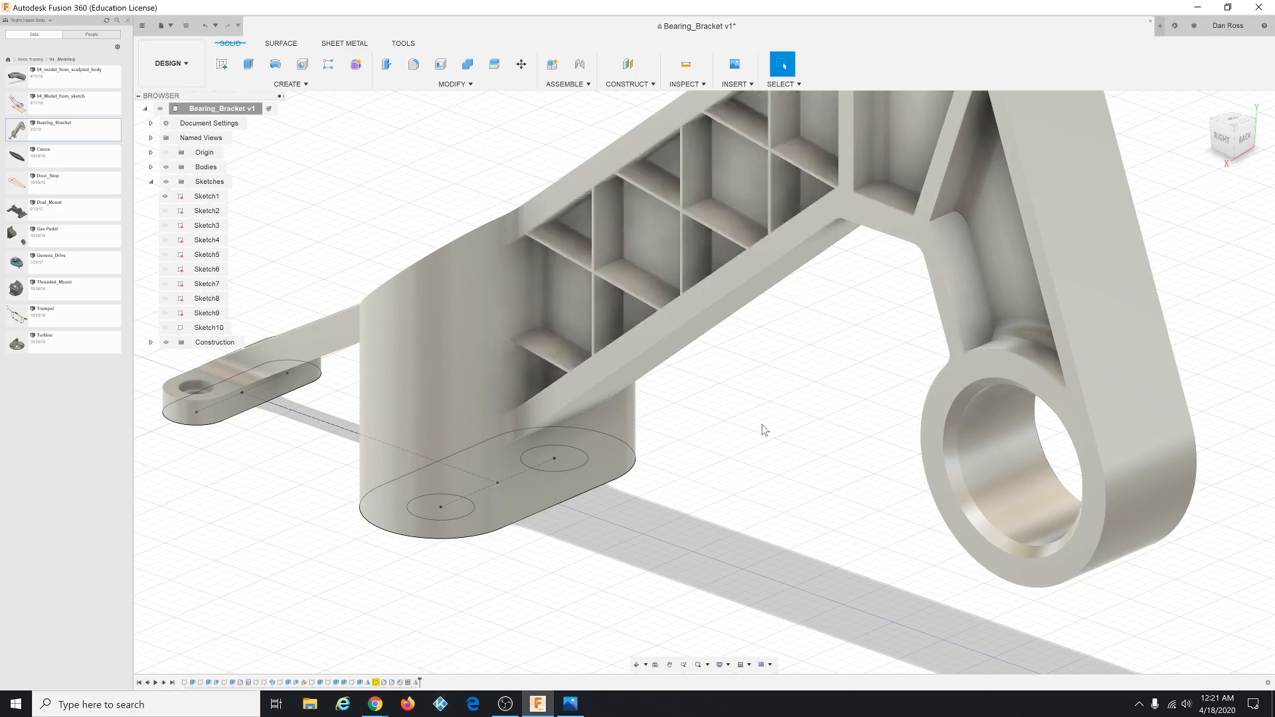
Inspect the Web1 feature's settings from the design history and by way of a rib face, leaving without applying changes.
{"action": "right_click", "coordinate": [409, 683]}
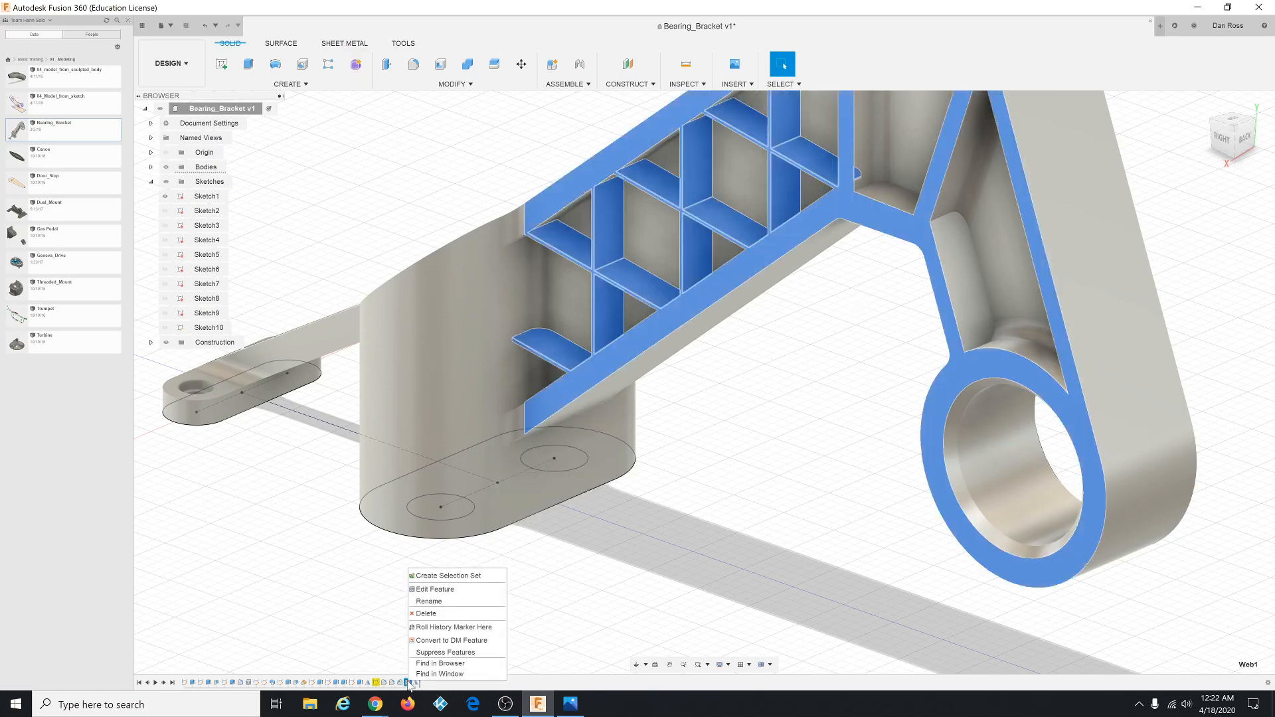
{"action": "left_click", "coordinate": [433, 590]}
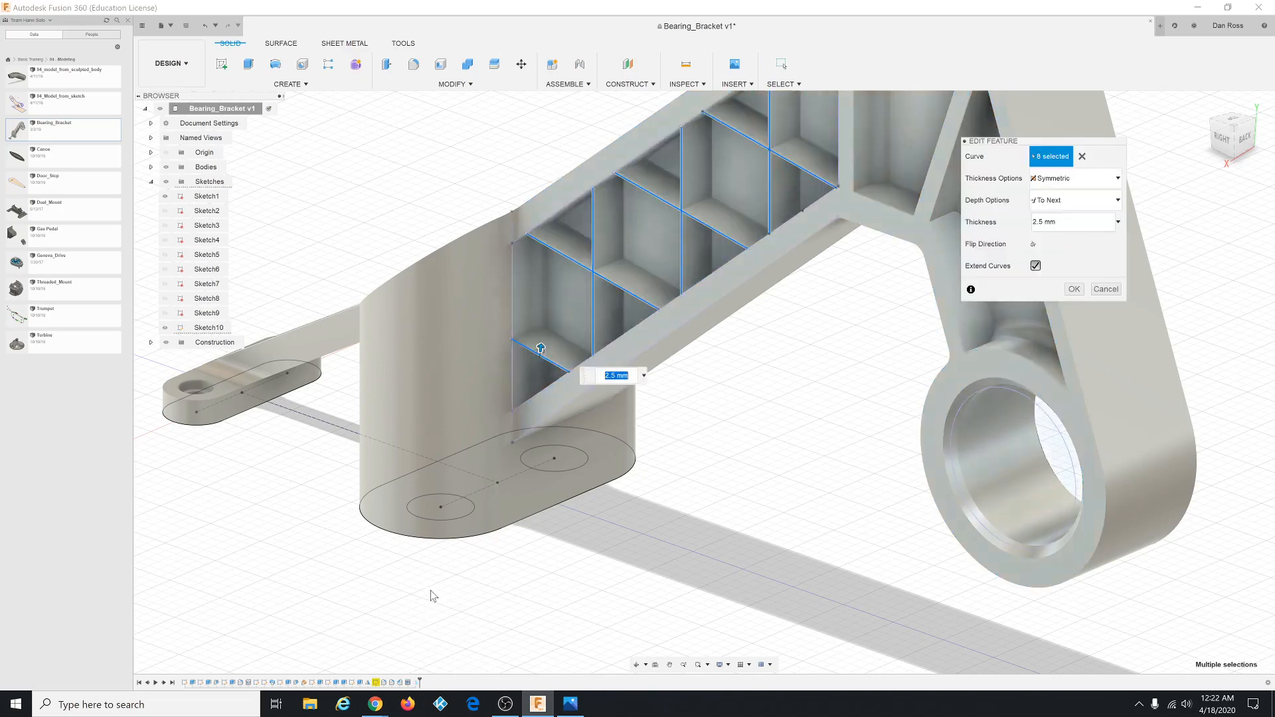
{"action": "left_click", "coordinate": [1106, 290]}
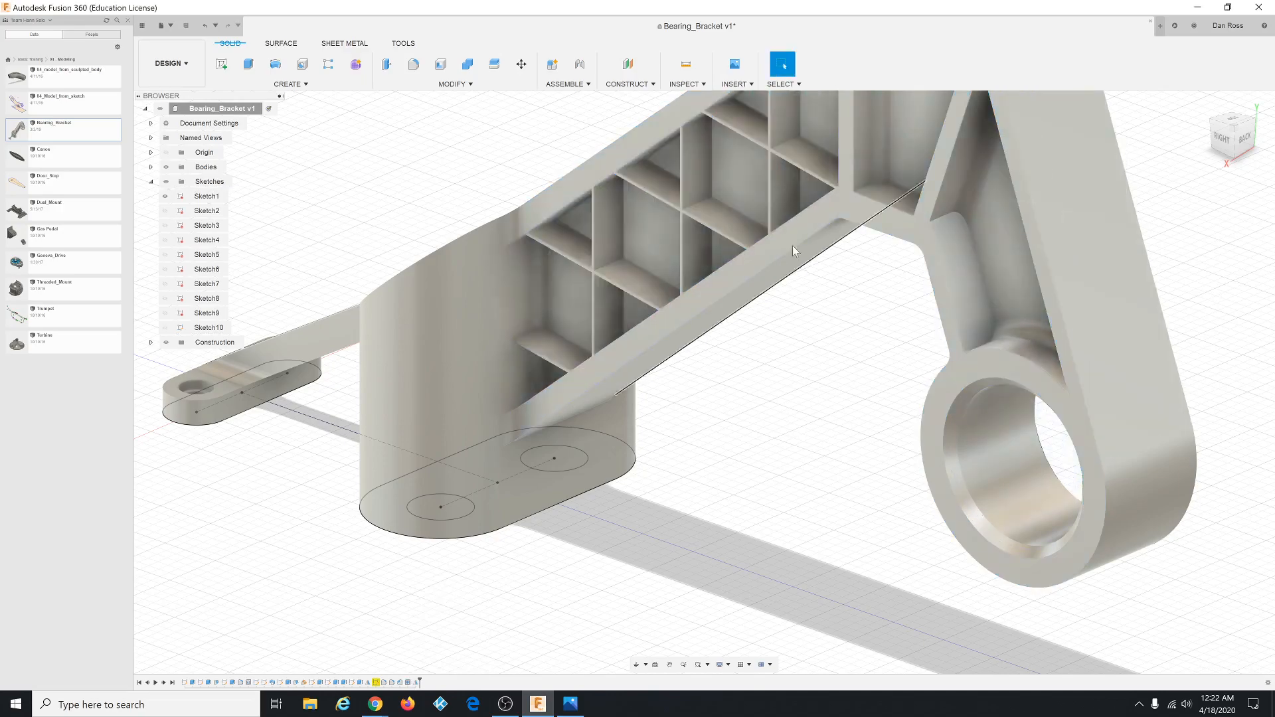
{"action": "right_click", "coordinate": [698, 214]}
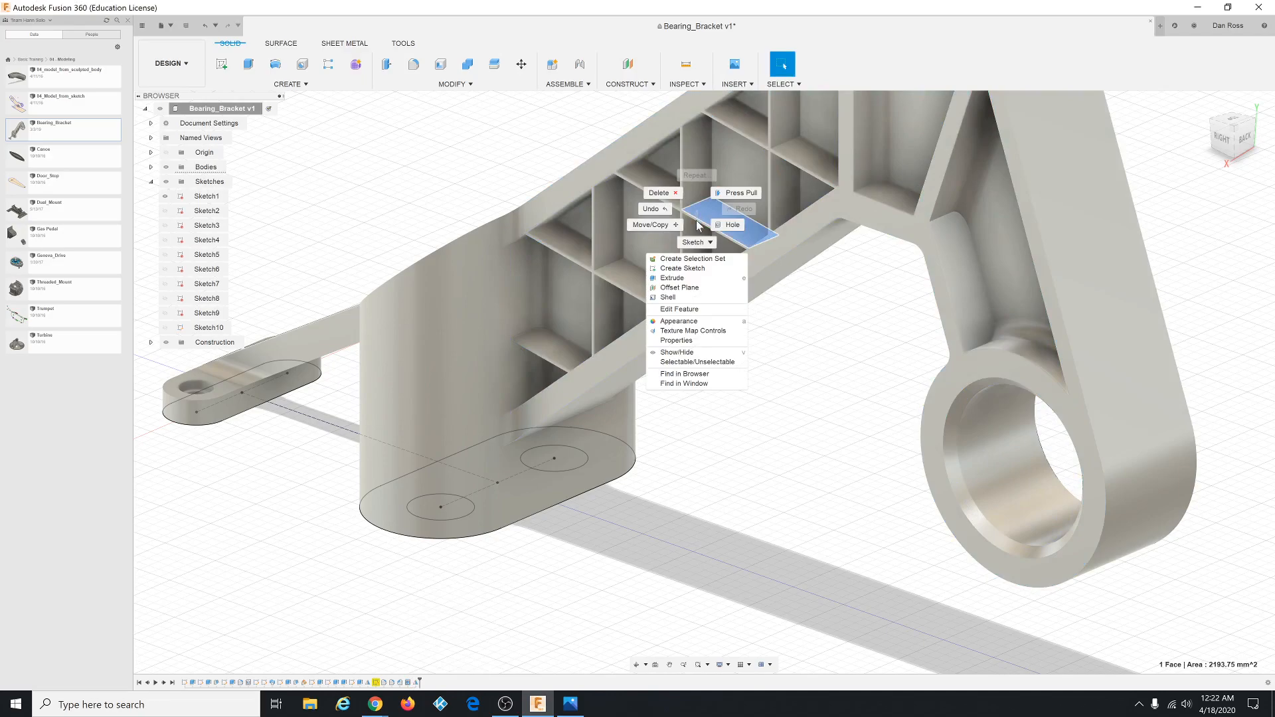
{"action": "left_click", "coordinate": [687, 309]}
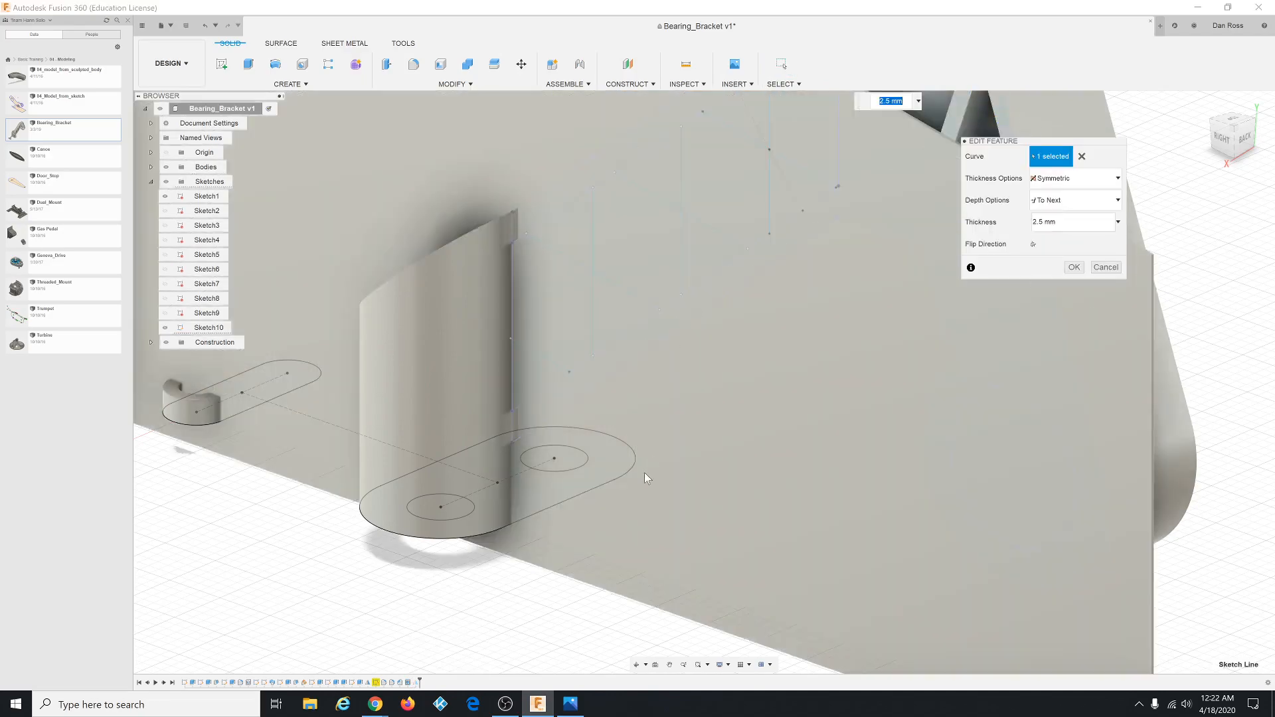
{"action": "key", "text": "Escape"}
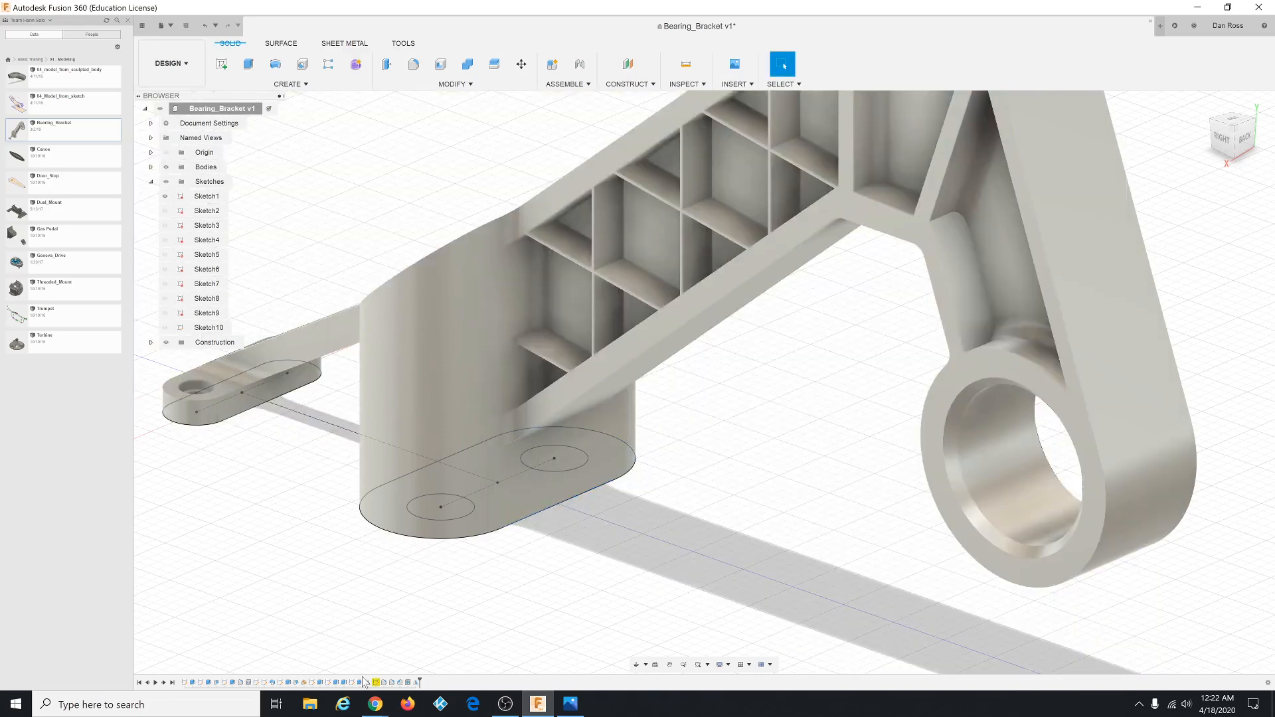
Try to set the thickness of the Web1 ribs to 10 mm.
{"action": "right_click", "coordinate": [408, 683]}
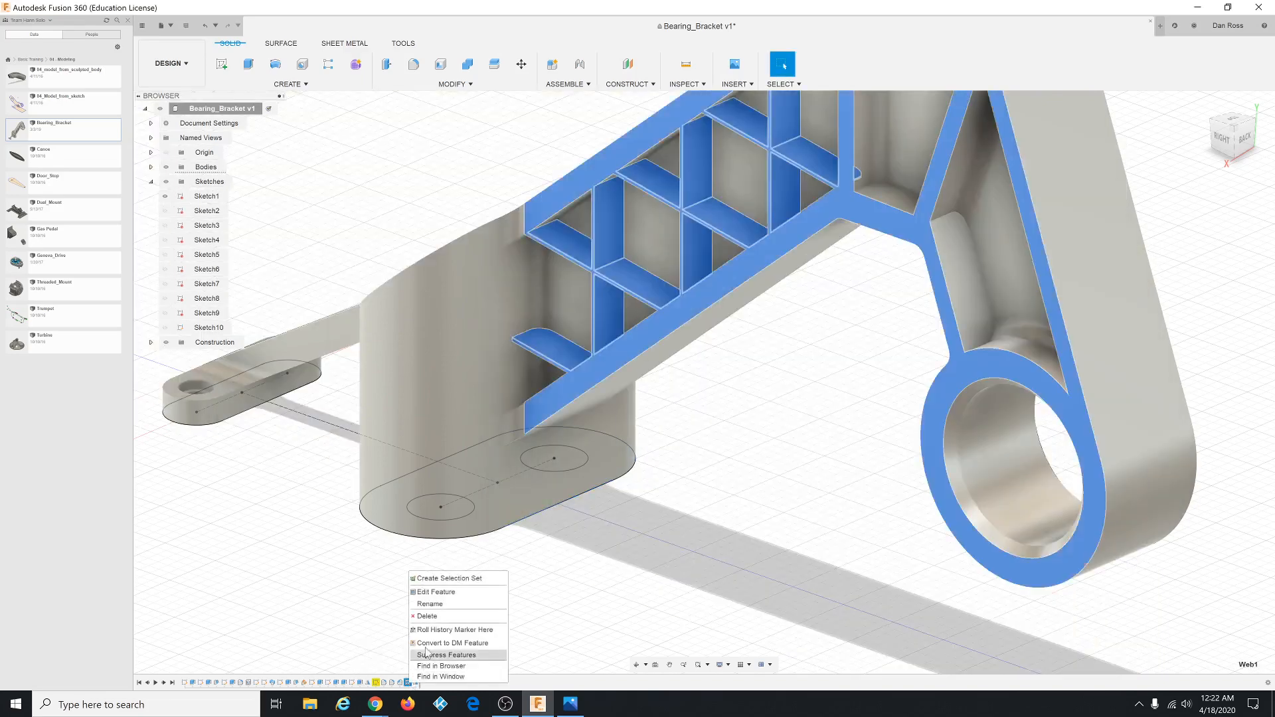
{"action": "left_click", "coordinate": [439, 593]}
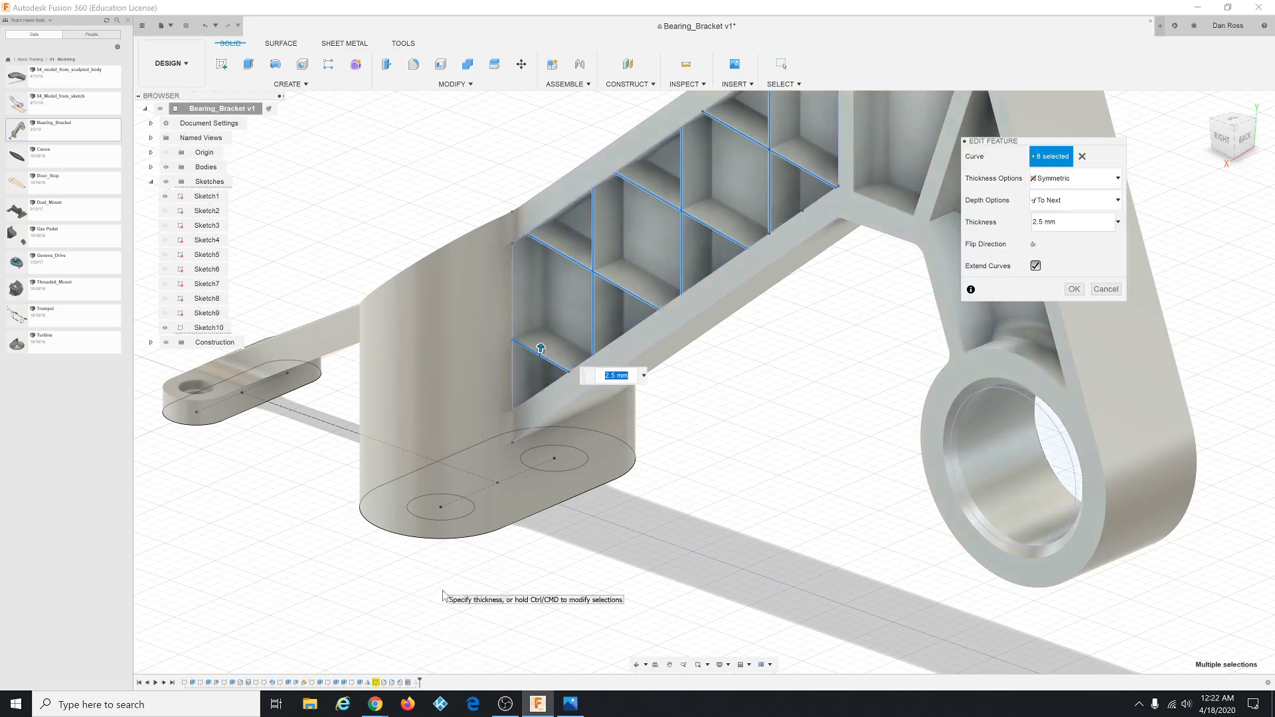
{"action": "left_click", "coordinate": [1056, 221]}
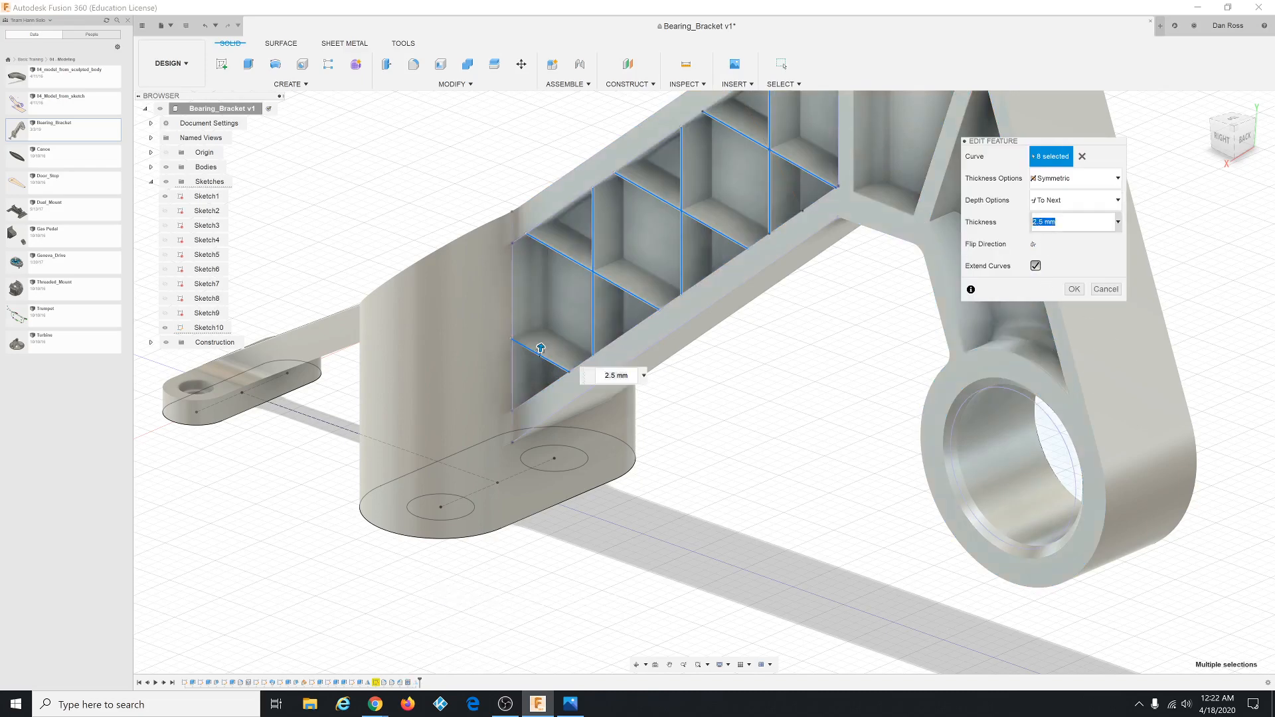
{"action": "type", "text": "10"}
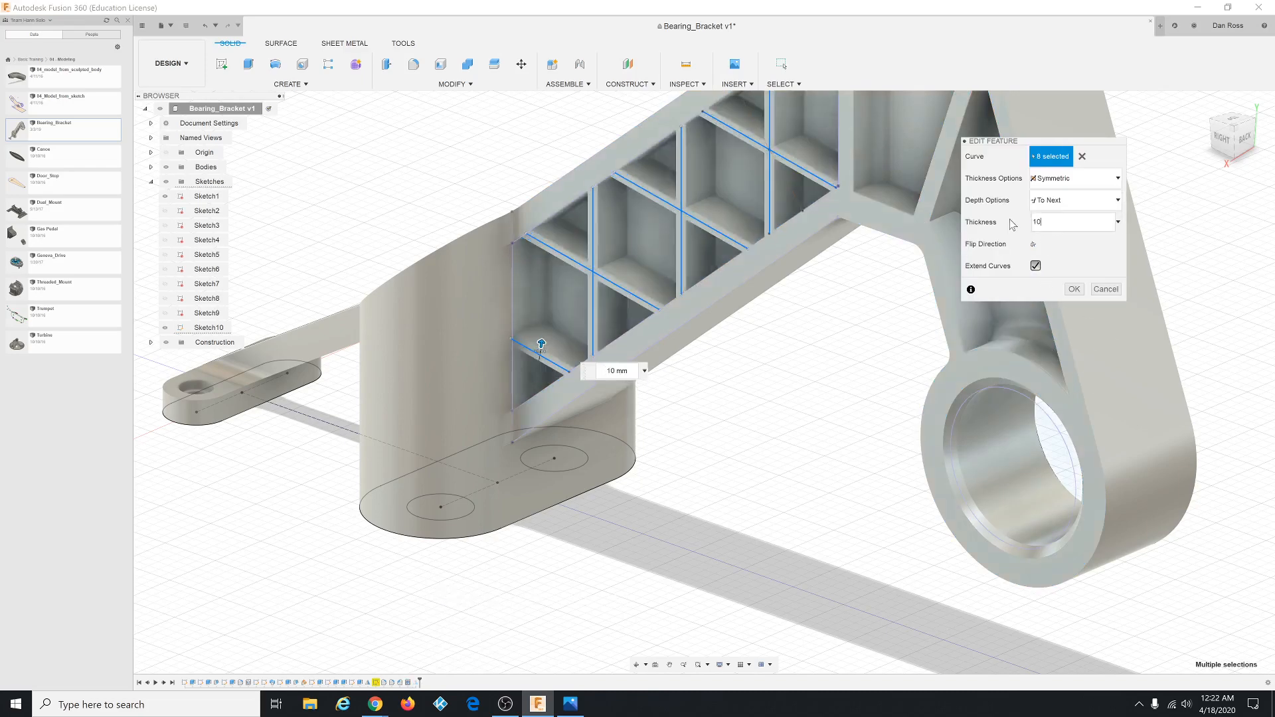
{"action": "left_click", "coordinate": [1081, 289]}
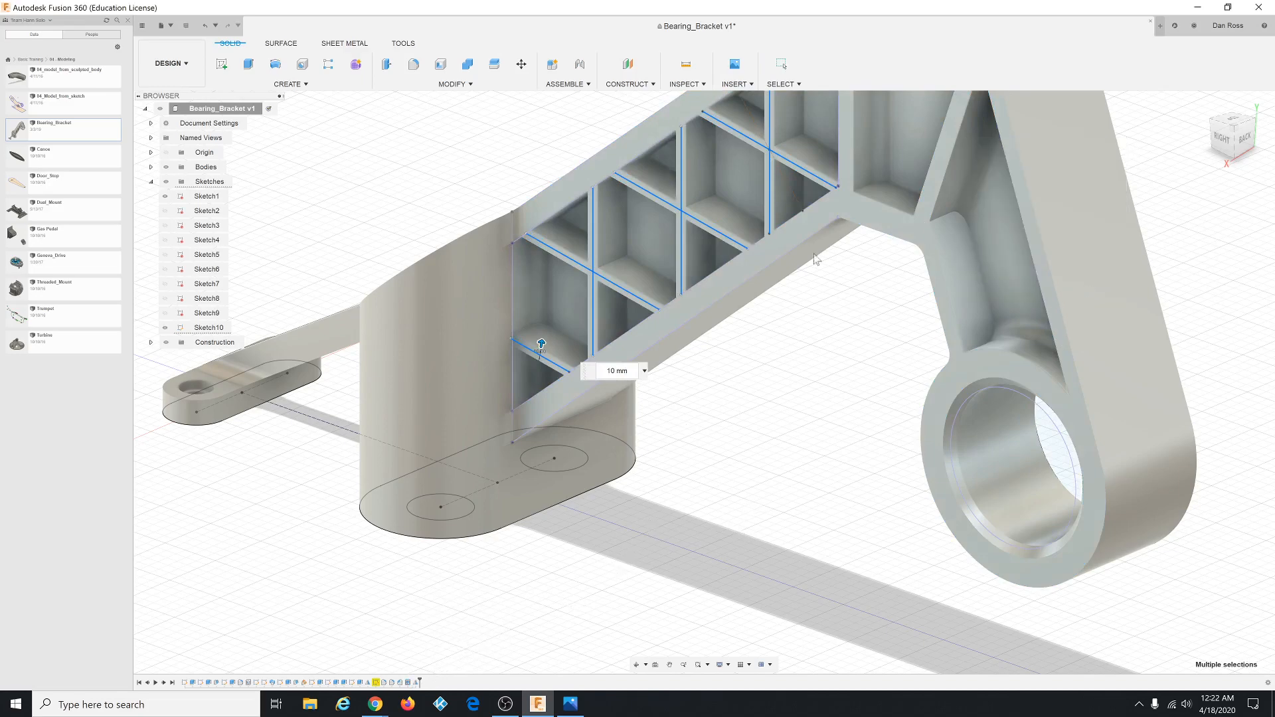
{"action": "key", "text": "Escape"}
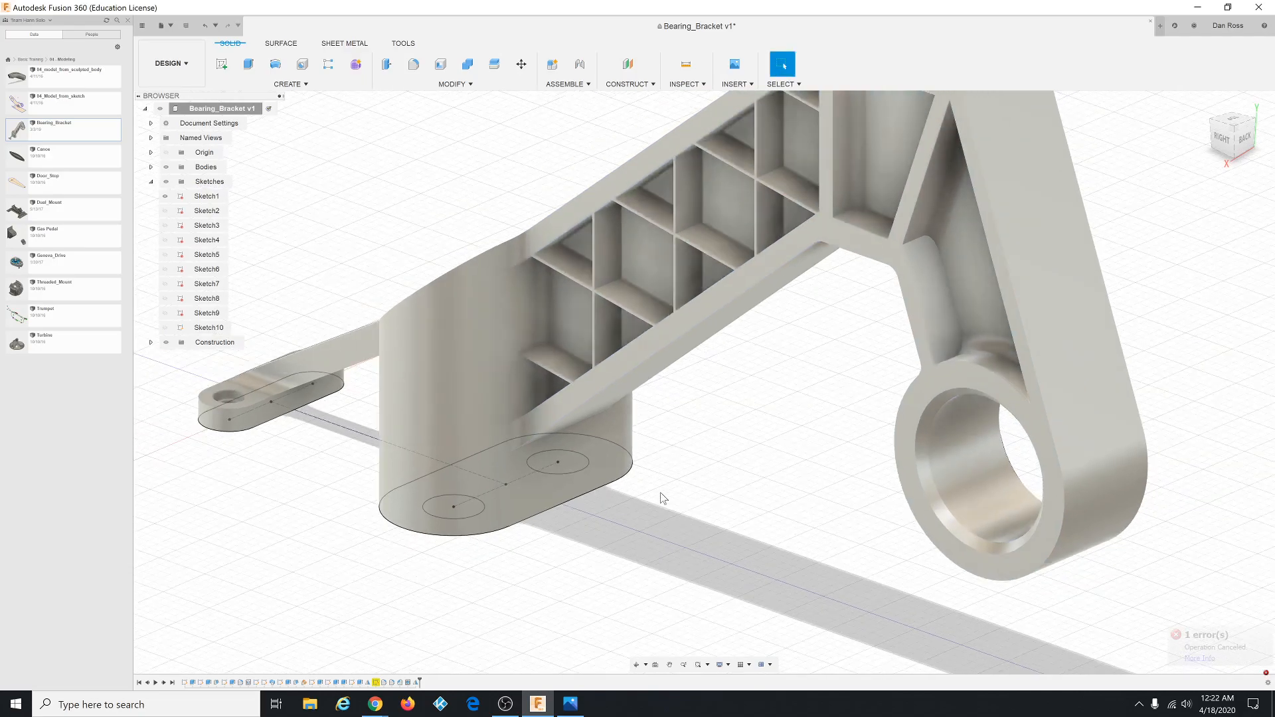
Edit the Web1 feature in the bracket arm, setting the rib thickness to 5 mm.
{"action": "scroll", "coordinate": [660, 494], "scroll_direction": "down", "scroll_amount": 2}
{"action": "scroll", "coordinate": [747, 282], "scroll_direction": "up", "scroll_amount": 2}
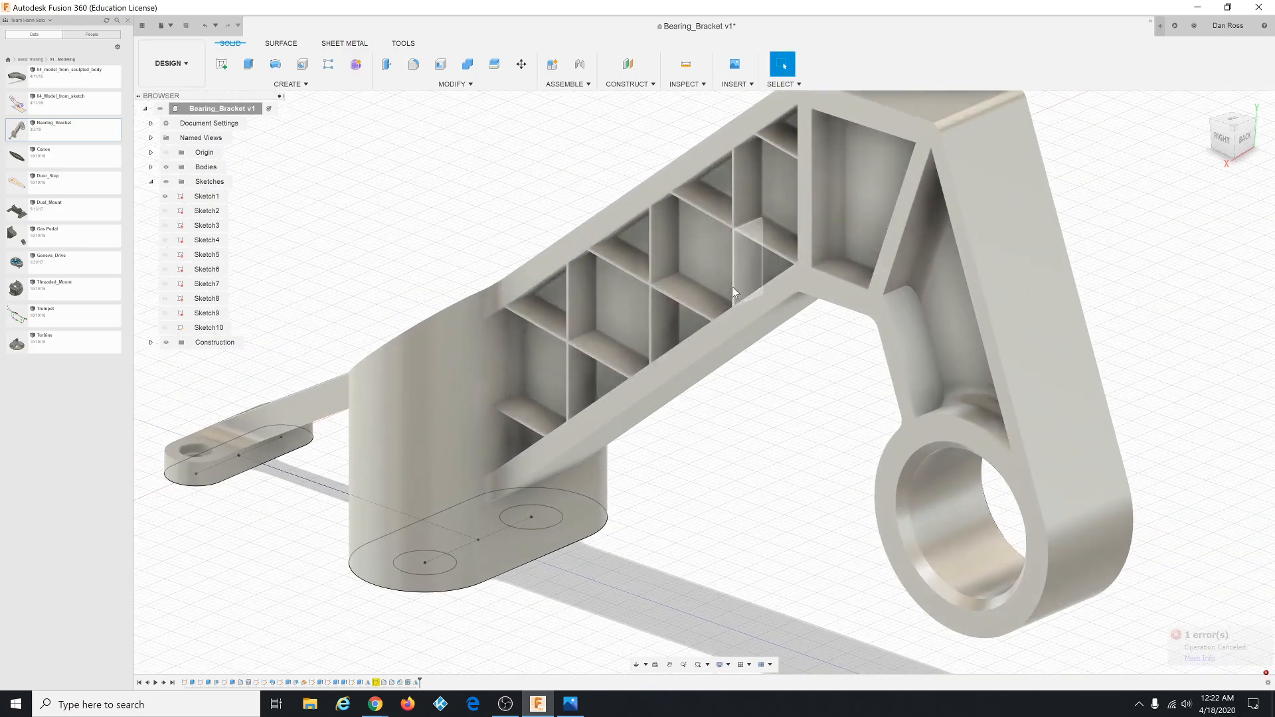
{"action": "right_click", "coordinate": [407, 682]}
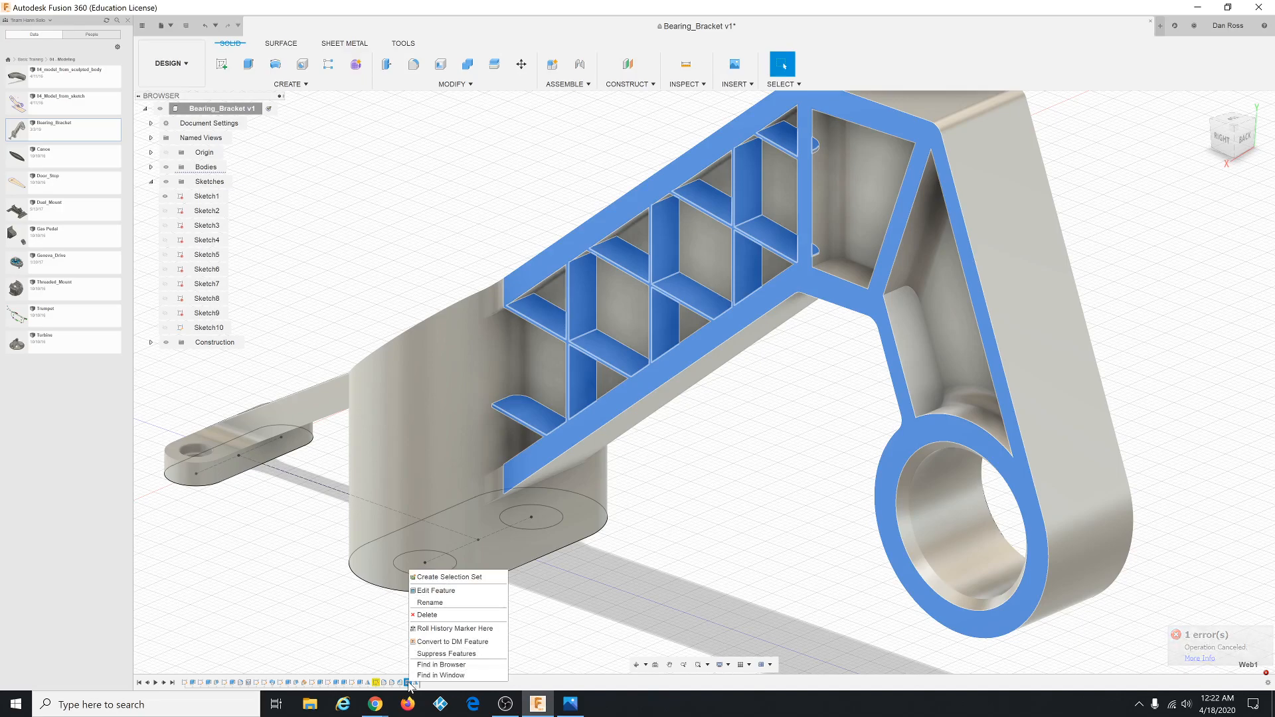
{"action": "left_click", "coordinate": [450, 592]}
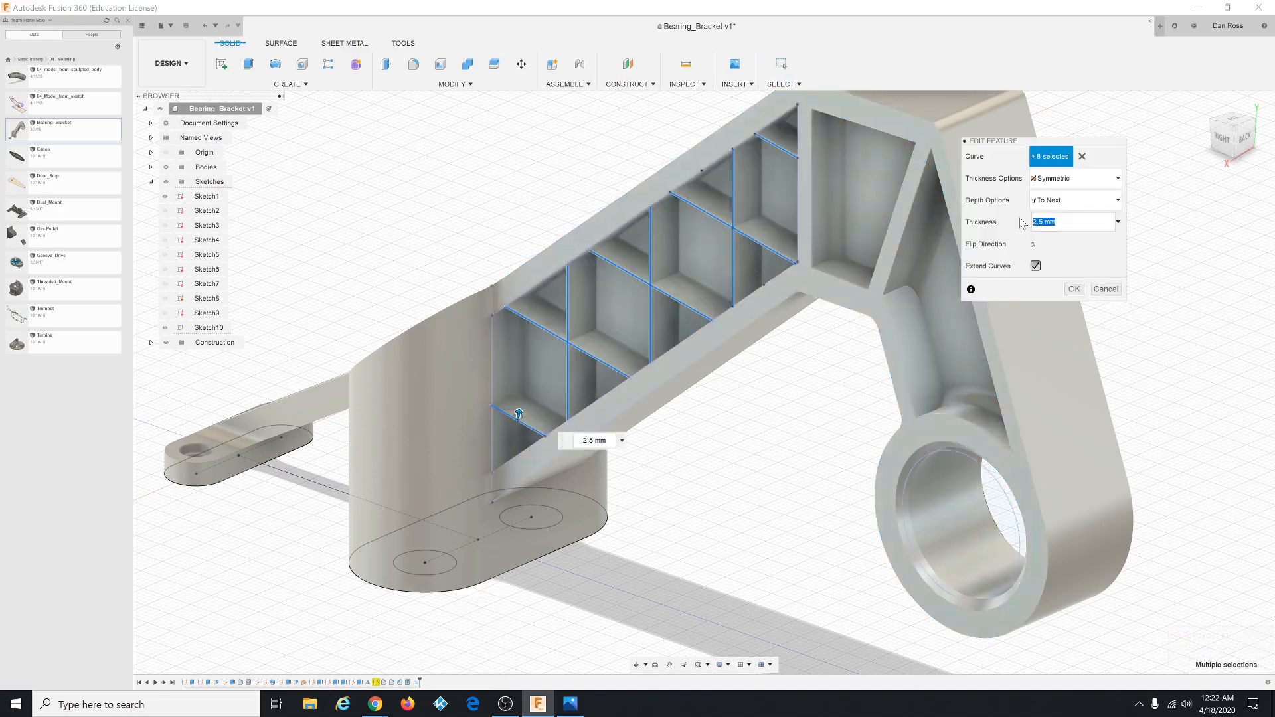
{"action": "type", "text": "5"}
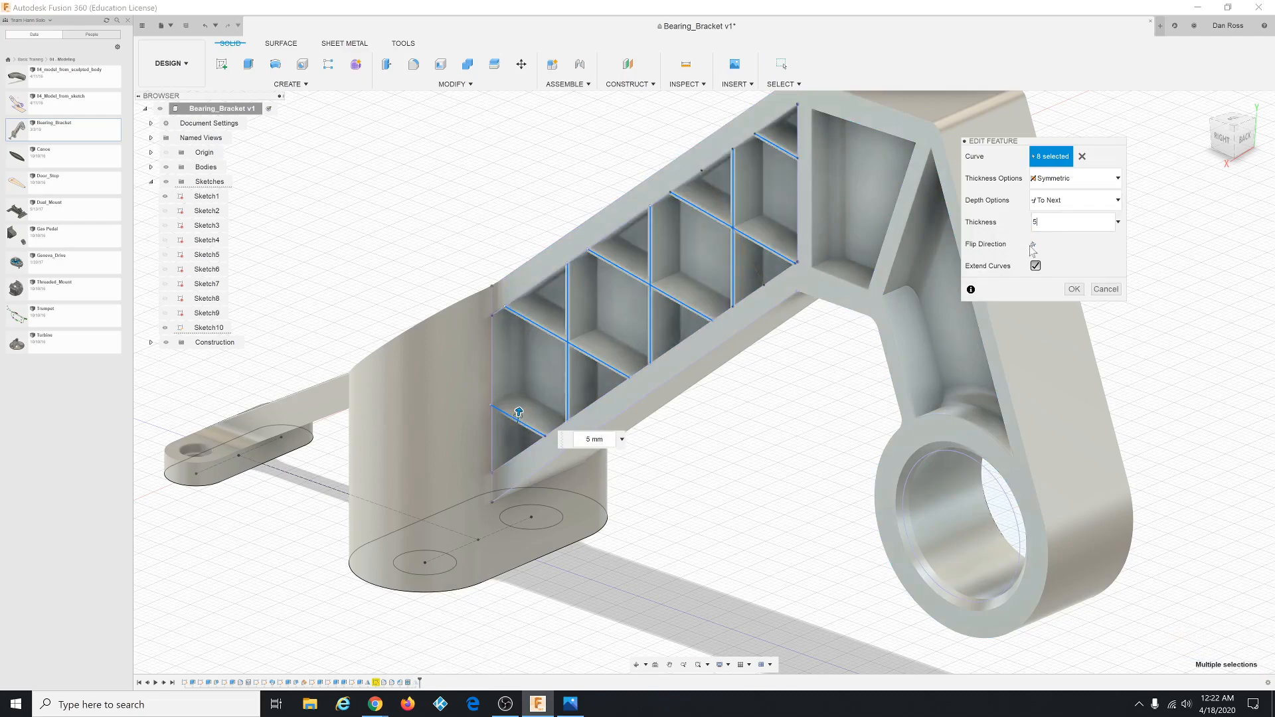
{"action": "left_click", "coordinate": [1074, 289]}
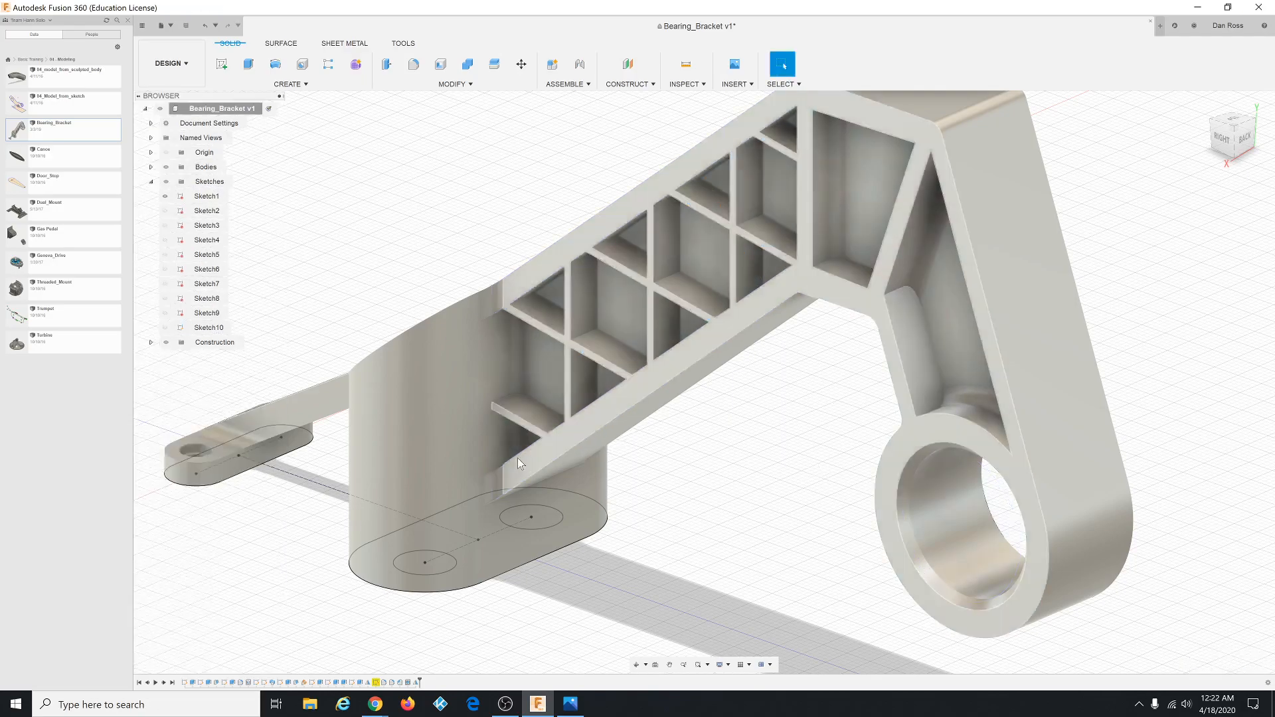
Examine the thickened ribs up close and within the whole bracket.
{"action": "scroll", "coordinate": [226, 550], "scroll_direction": "up", "scroll_amount": 2}
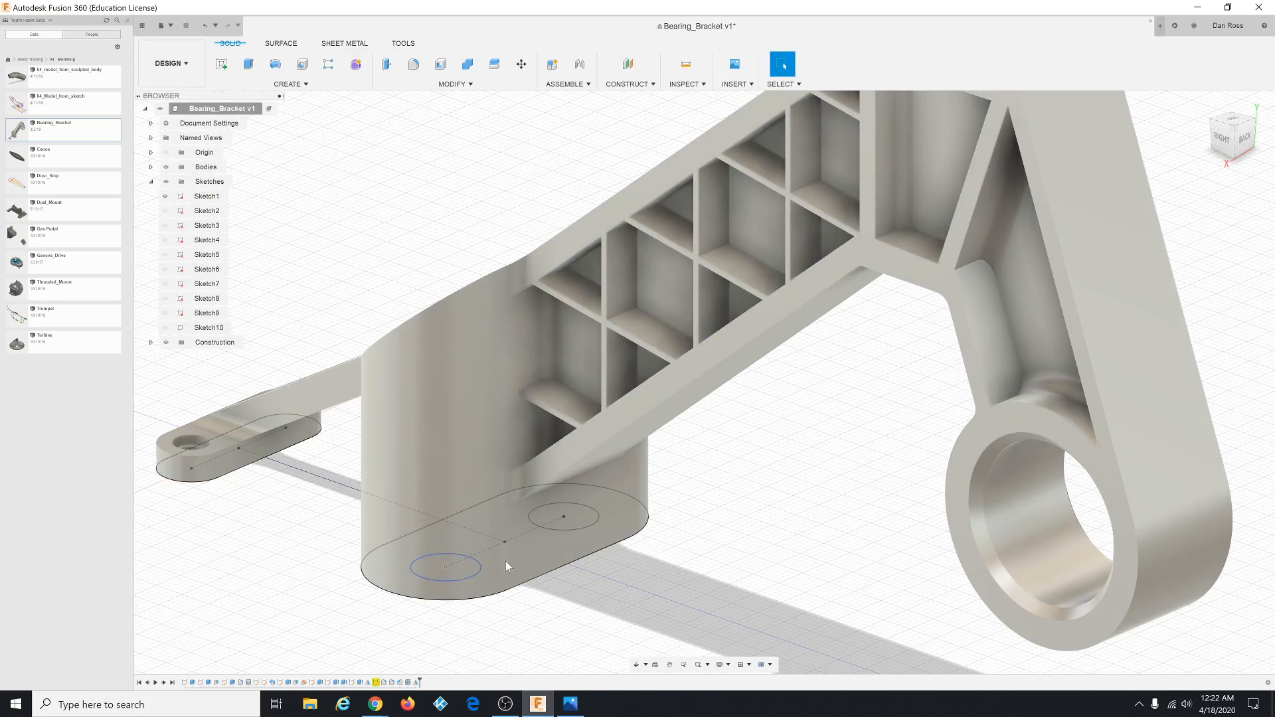
{"action": "scroll", "coordinate": [512, 617], "scroll_direction": "up", "scroll_amount": 2}
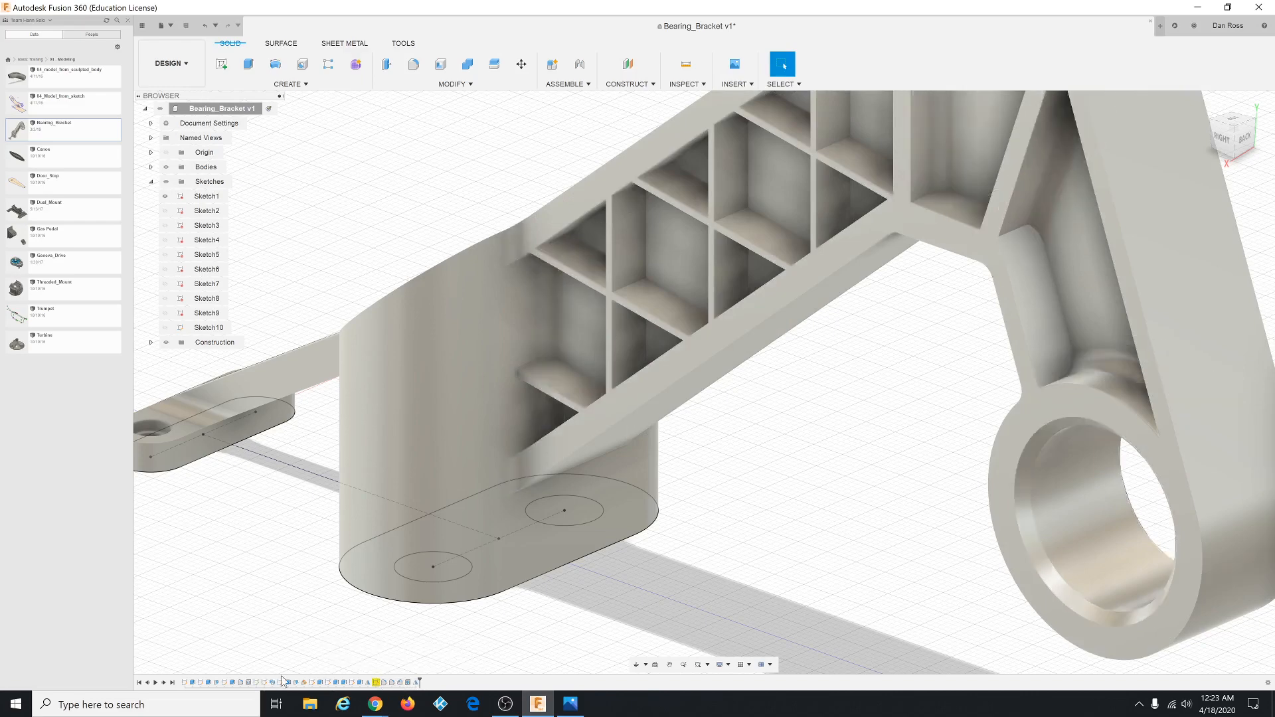
{"action": "scroll", "coordinate": [589, 464], "scroll_direction": "down", "scroll_amount": 3}
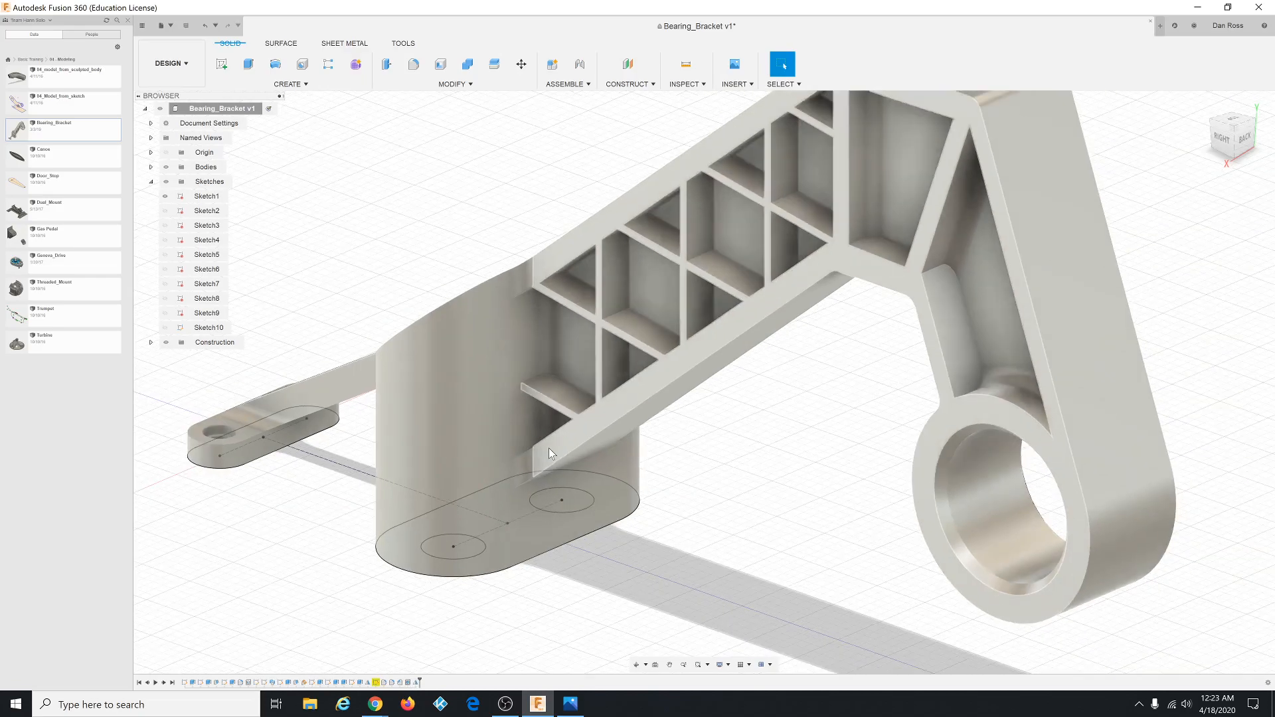
{"action": "scroll", "coordinate": [721, 443], "scroll_direction": "down", "scroll_amount": 3}
{"action": "scroll", "coordinate": [723, 440], "scroll_direction": "down", "scroll_amount": 2}
{"action": "scroll", "coordinate": [747, 445], "scroll_direction": "up", "scroll_amount": 1}
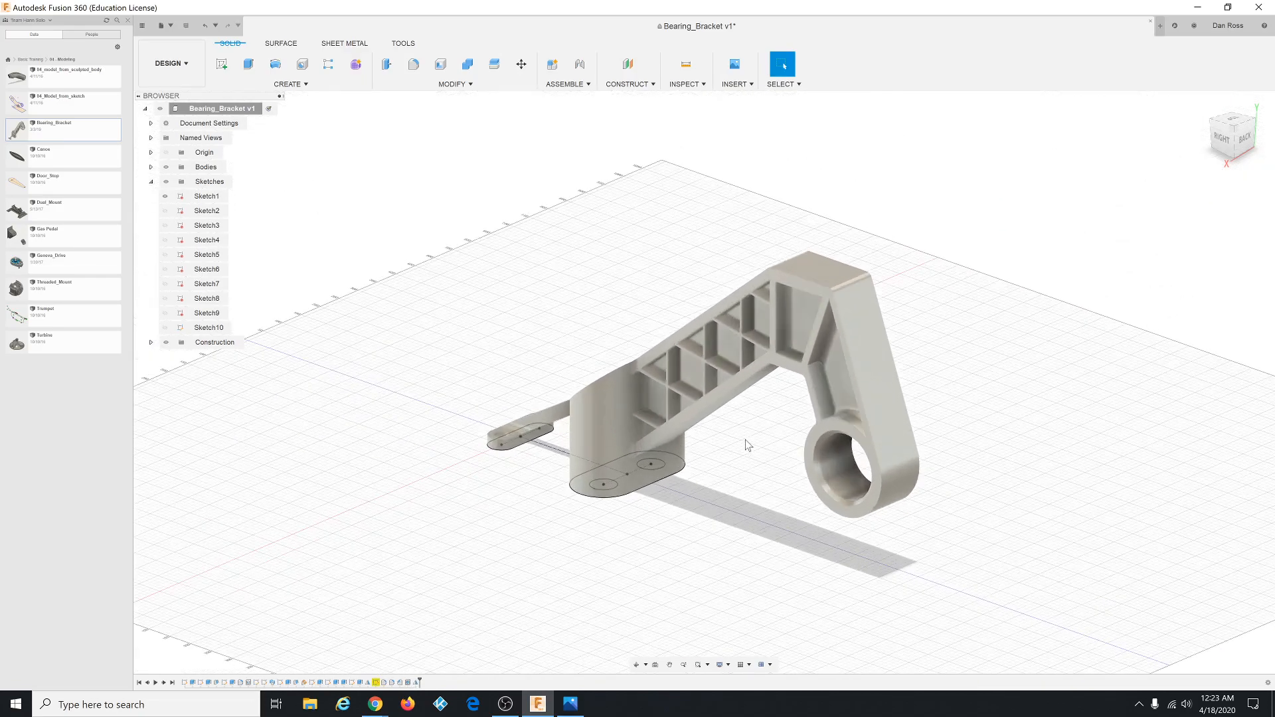
{"action": "scroll", "coordinate": [747, 445], "scroll_direction": "up", "scroll_amount": 1}
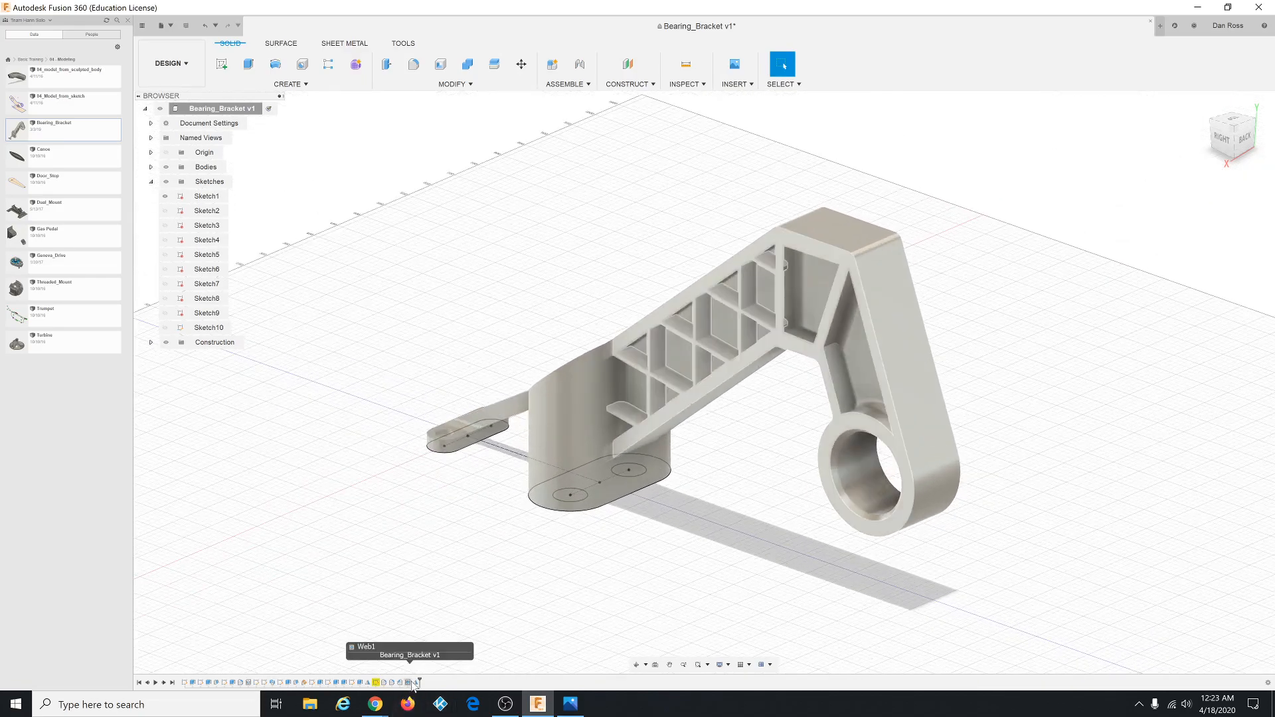
Switch to the Photos app to view Capture.PNG with the direct modeling caption, and return to the bracket in Fusion 360.
{"action": "left_click", "coordinate": [570, 707]}
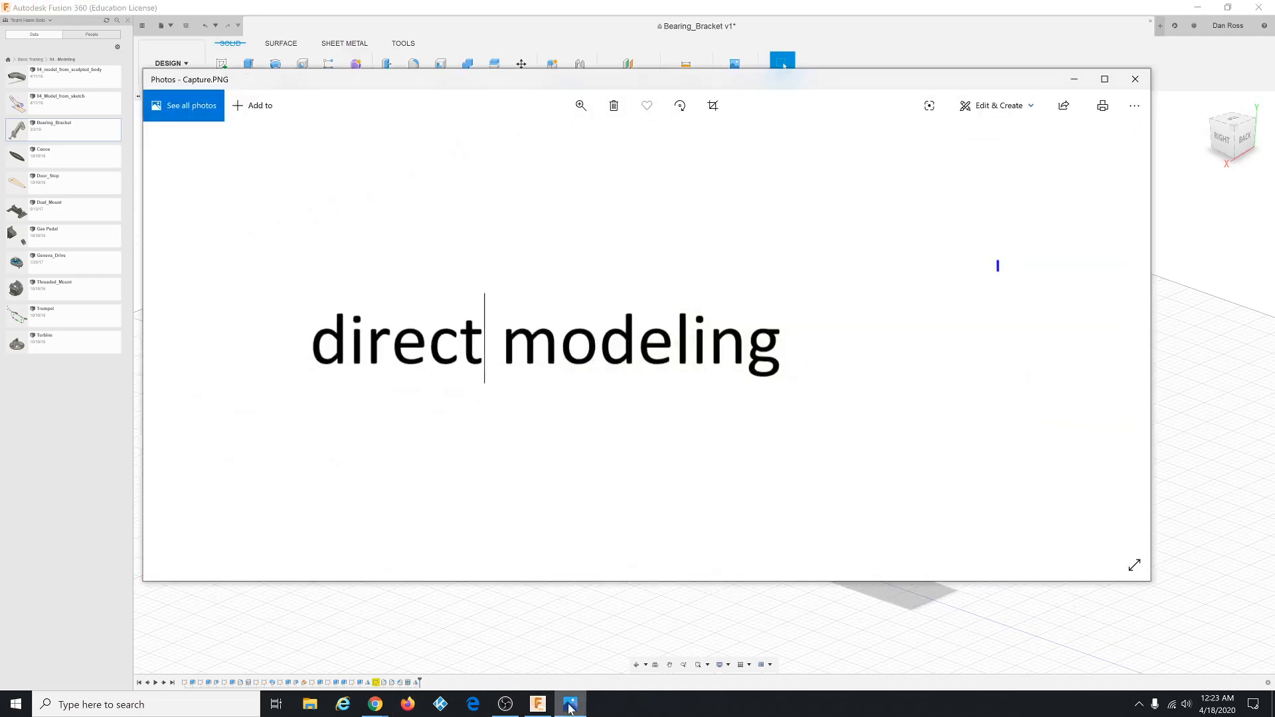
{"action": "left_click_drag", "start_coordinate": [575, 85], "coordinate": [582, 113]}
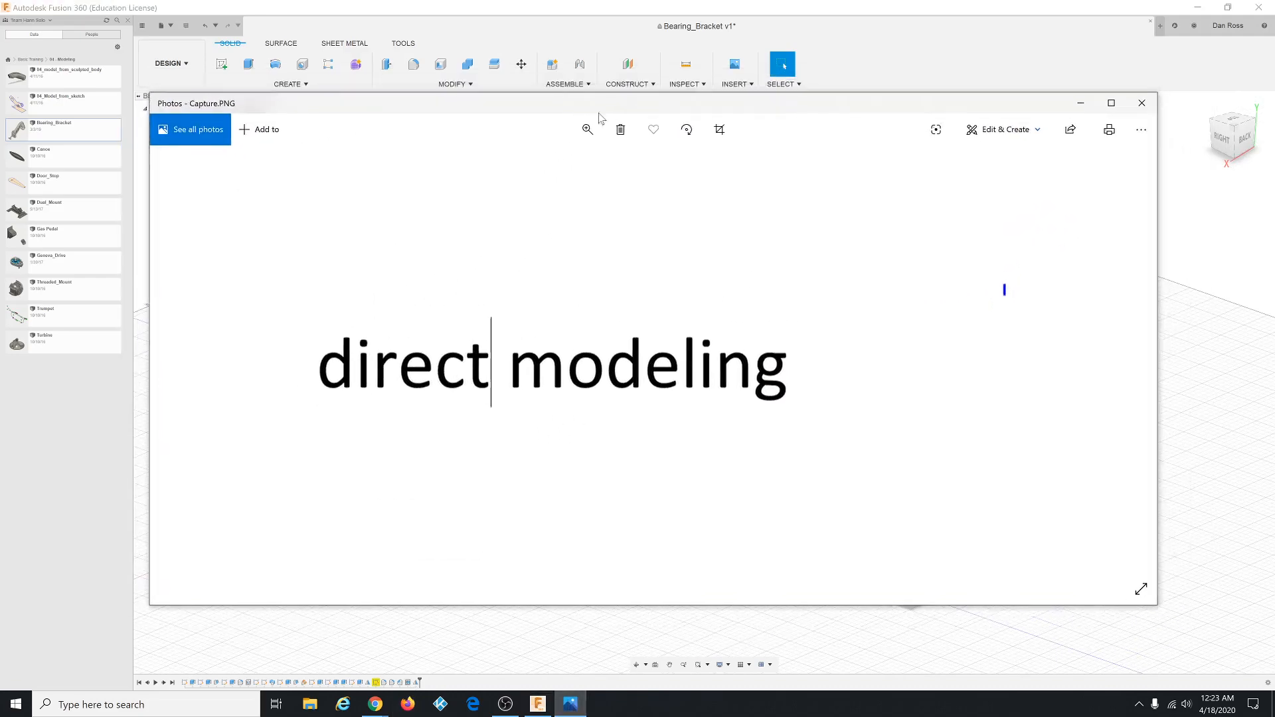
{"action": "left_click", "coordinate": [1076, 105]}
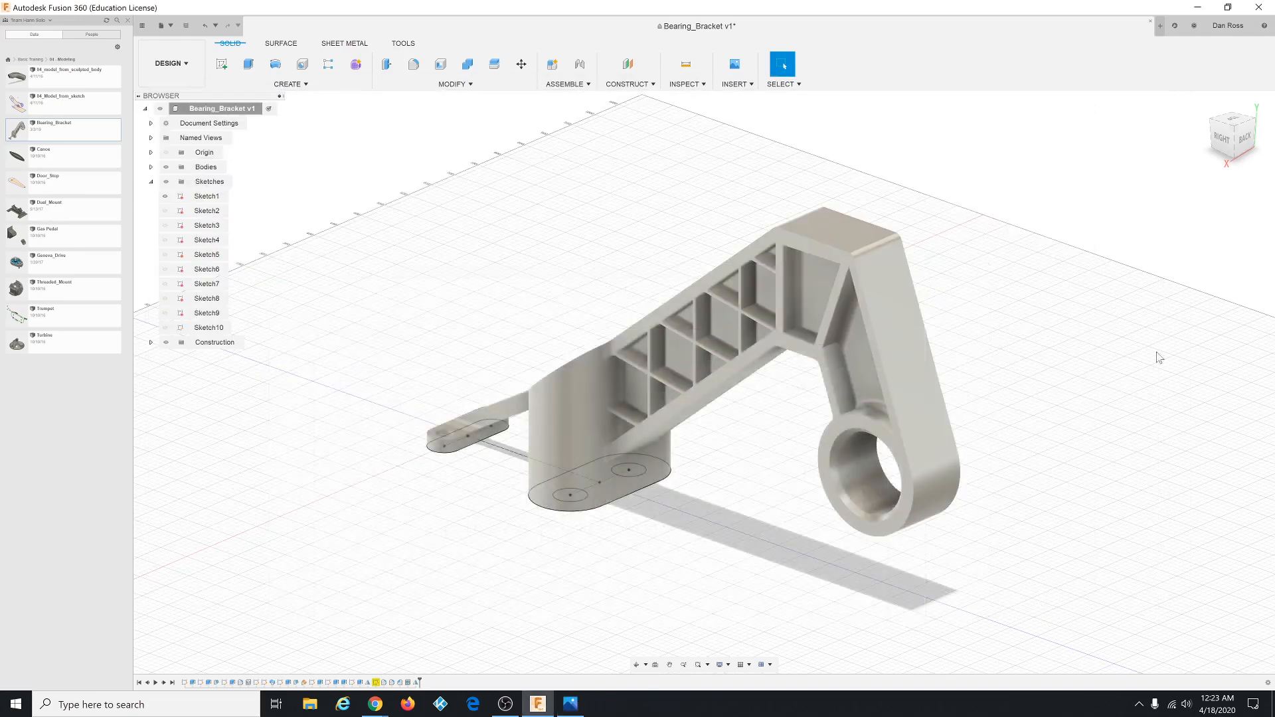
Turn off design history capture for the bracket, removing its timeline, and select the Extrude1 feature that forms the foot.
{"action": "left_click", "coordinate": [1268, 684]}
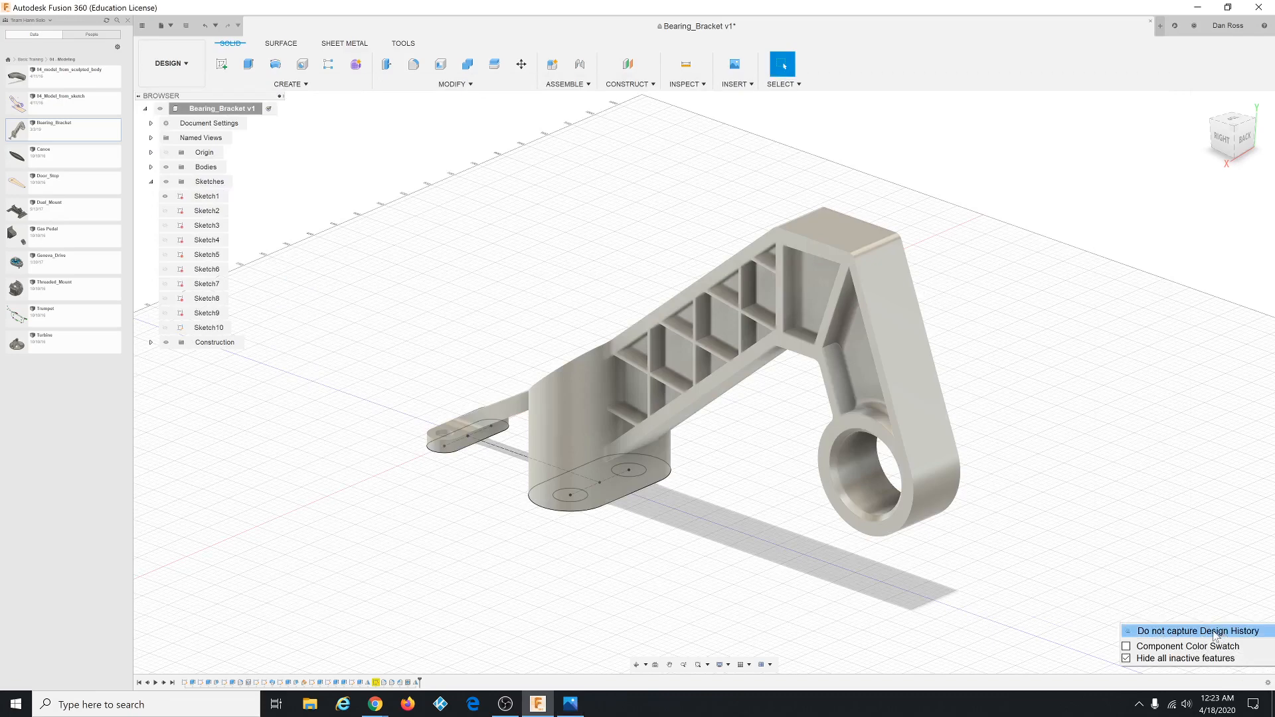
{"action": "left_click", "coordinate": [1130, 631]}
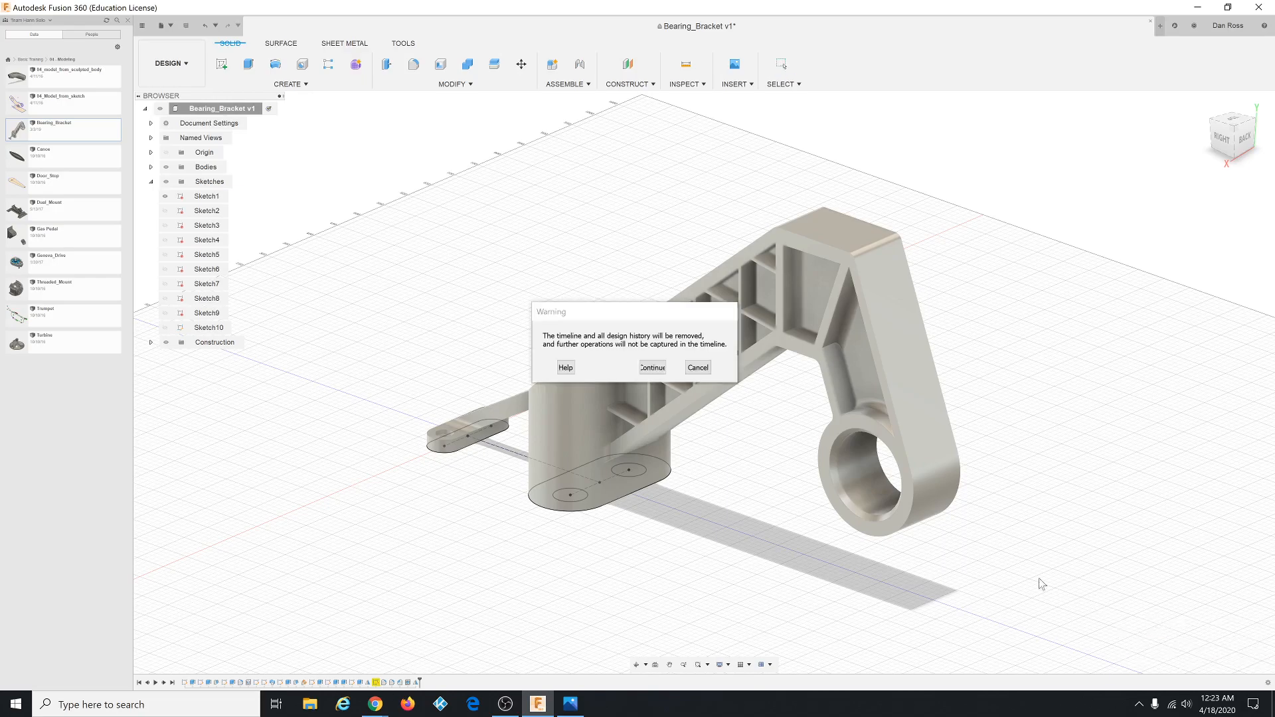
{"action": "left_click", "coordinate": [652, 368]}
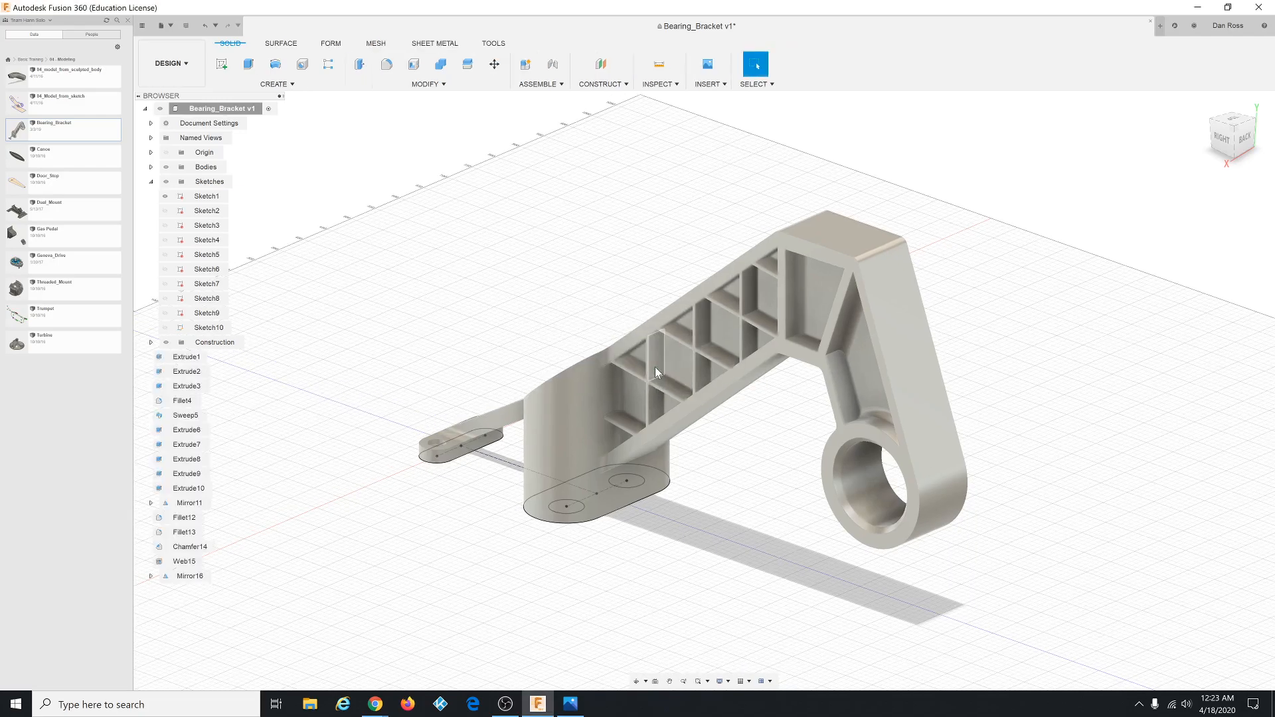
{"action": "left_click", "coordinate": [193, 358]}
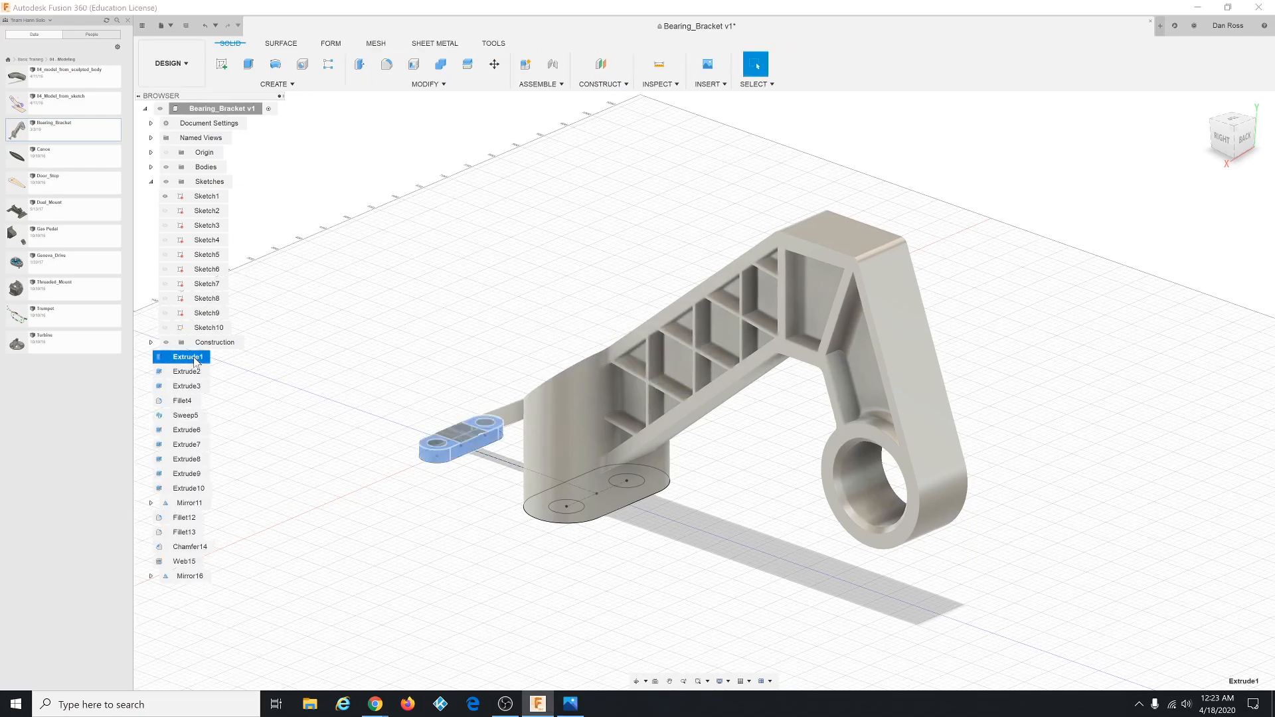
Examine which geometry belongs to each feature in the browser, from Extrude2 through Web15 and back to Extrude1.
{"action": "left_click", "coordinate": [190, 372]}
{"action": "left_click", "coordinate": [186, 386]}
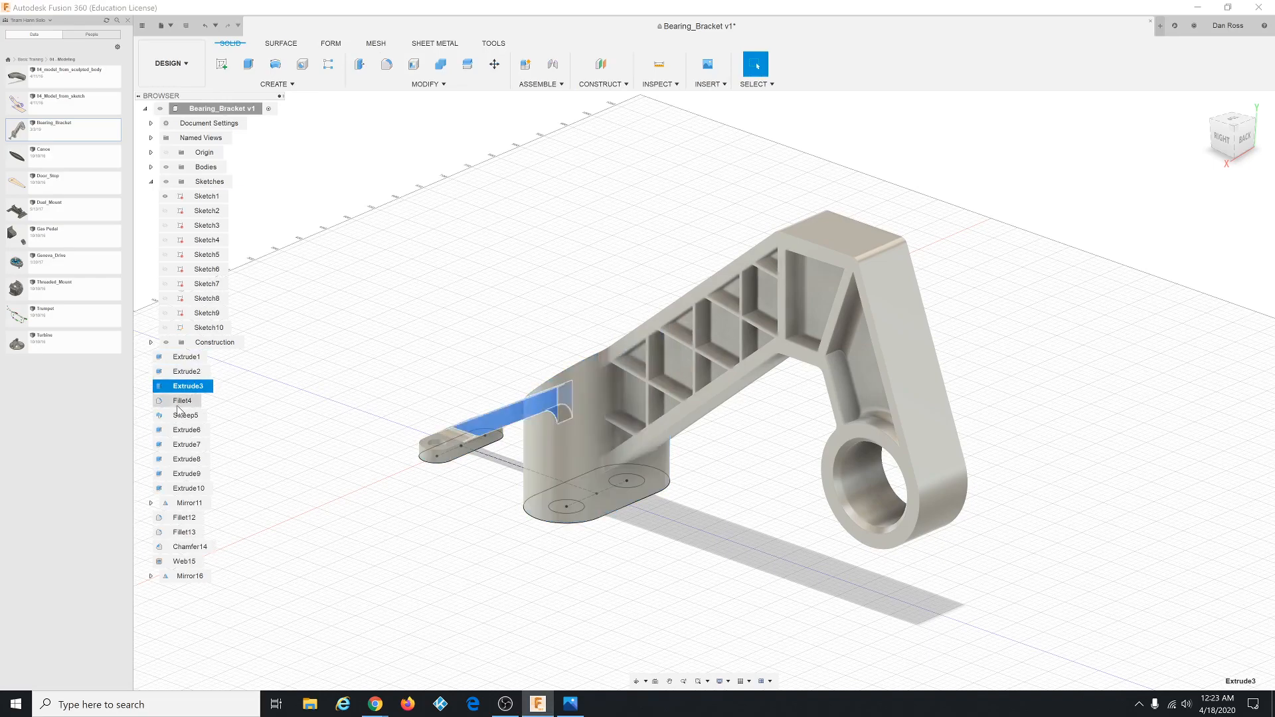
{"action": "left_click", "coordinate": [181, 401]}
{"action": "left_click", "coordinate": [179, 416]}
{"action": "left_click", "coordinate": [179, 431]}
{"action": "left_click", "coordinate": [179, 445]}
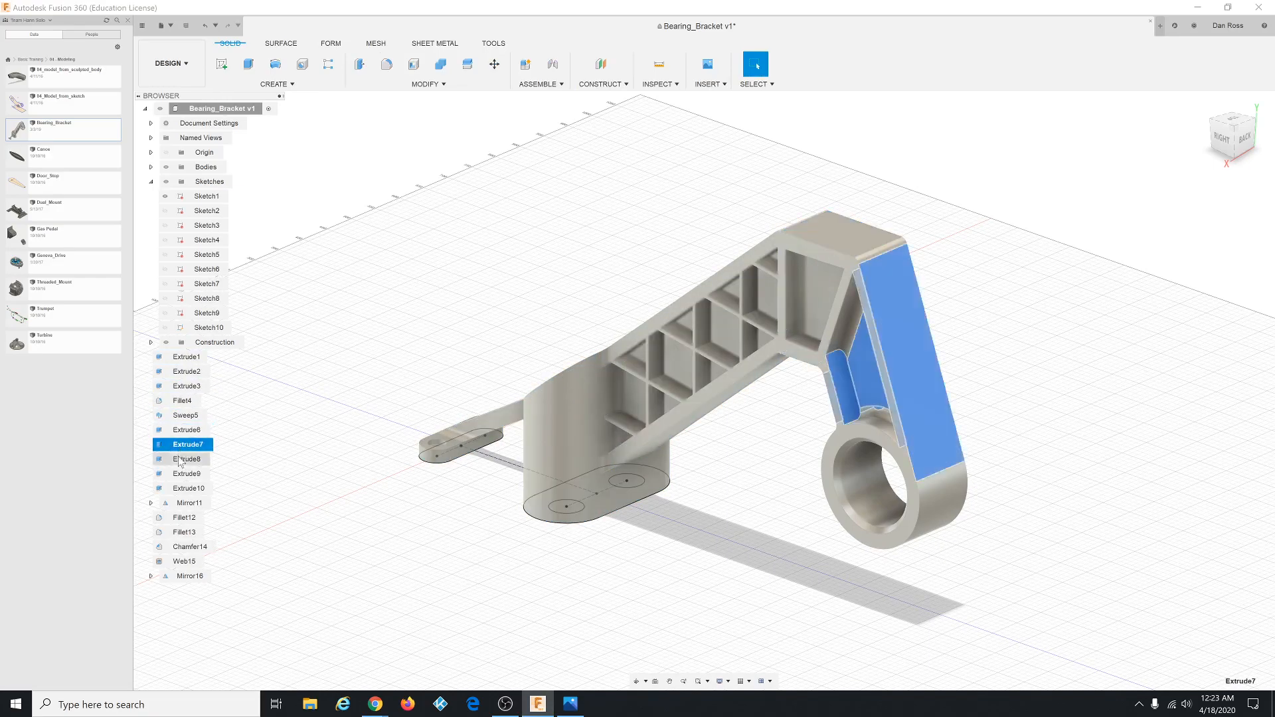
{"action": "left_click", "coordinate": [180, 459]}
{"action": "left_click", "coordinate": [179, 474]}
{"action": "left_click", "coordinate": [181, 489]}
{"action": "left_click", "coordinate": [184, 504]}
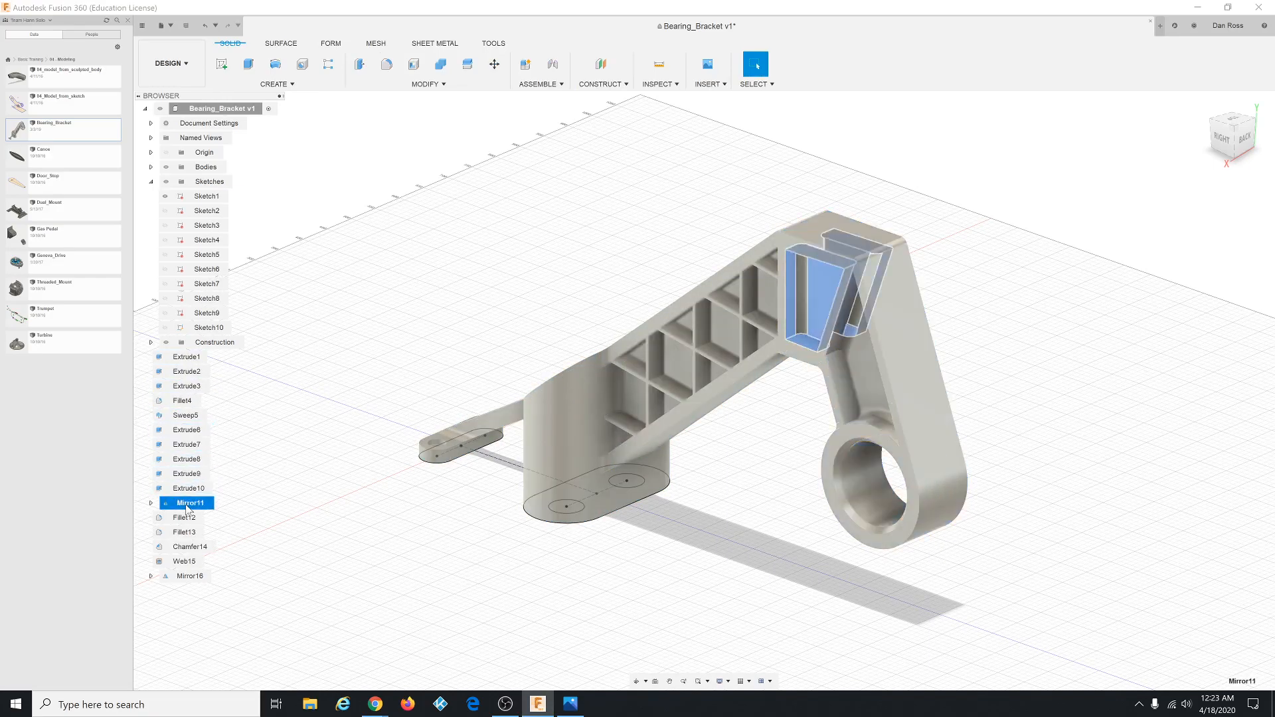
{"action": "left_click", "coordinate": [186, 518]}
{"action": "left_click", "coordinate": [183, 532]}
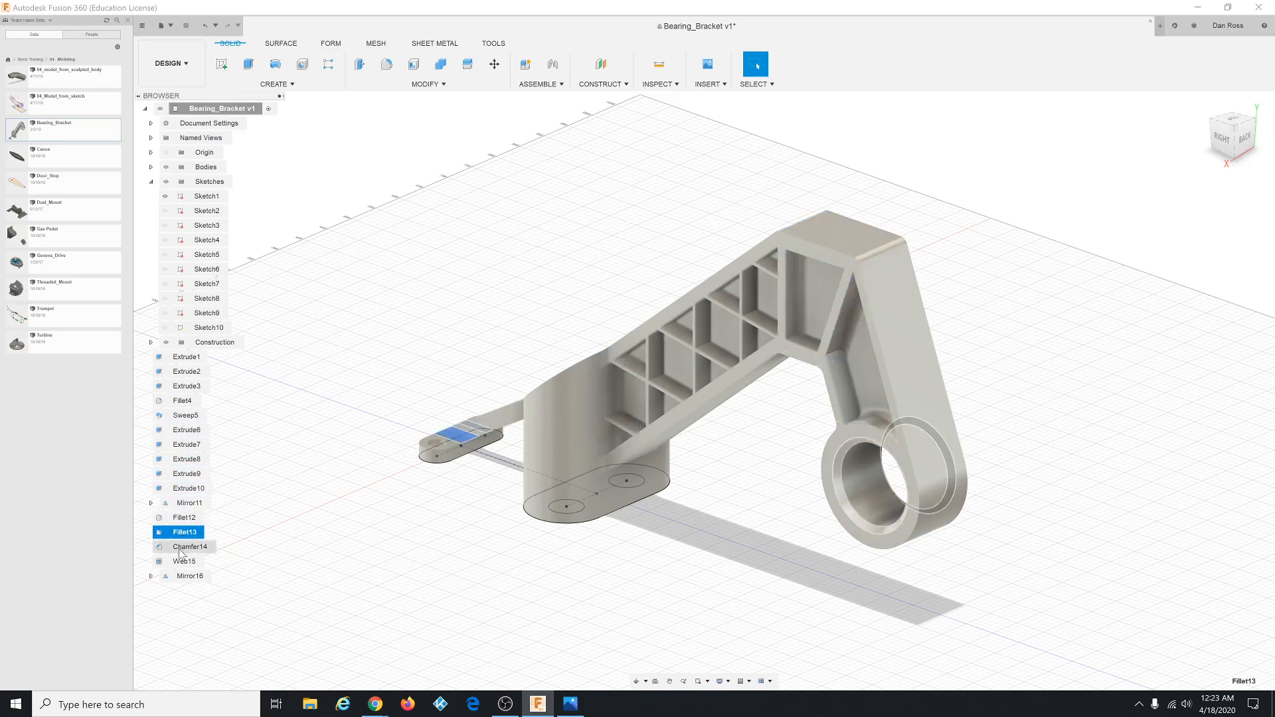
{"action": "left_click", "coordinate": [182, 547]}
{"action": "left_click", "coordinate": [180, 562]}
{"action": "left_click", "coordinate": [185, 358]}
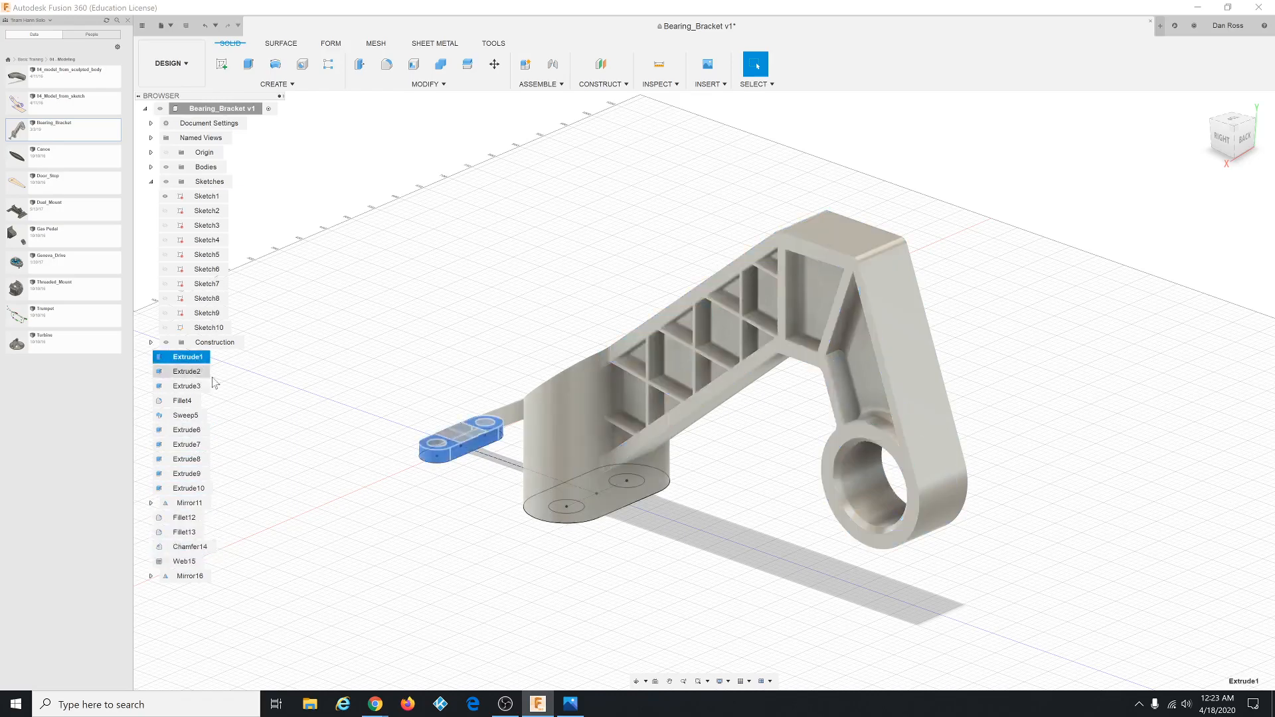
{"action": "left_click", "coordinate": [245, 400]}
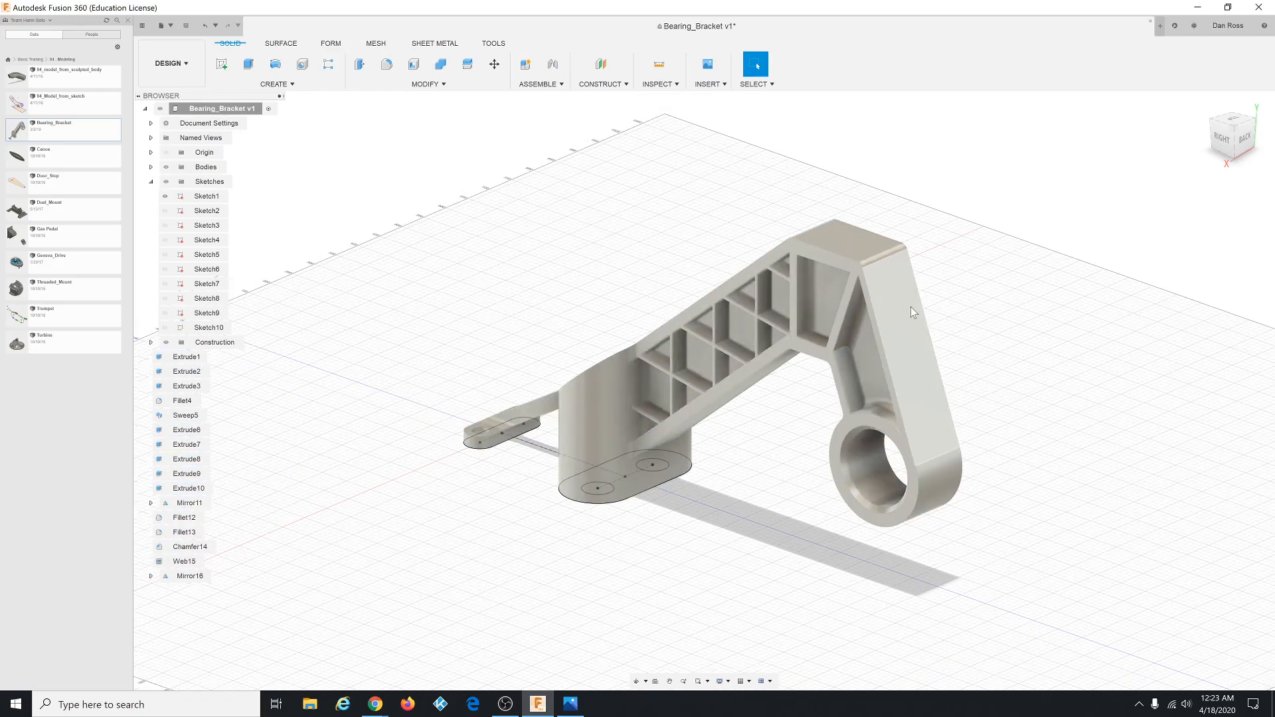
Start Move/Copy for faces and select the near-side pocket faces, the bearing bore and the sloped outer face of the bracket's end arm.
{"action": "scroll", "coordinate": [987, 379], "scroll_direction": "up", "scroll_amount": 2}
{"action": "middle_click_drag", "start_coordinate": [987, 378], "coordinate": [996, 376]}
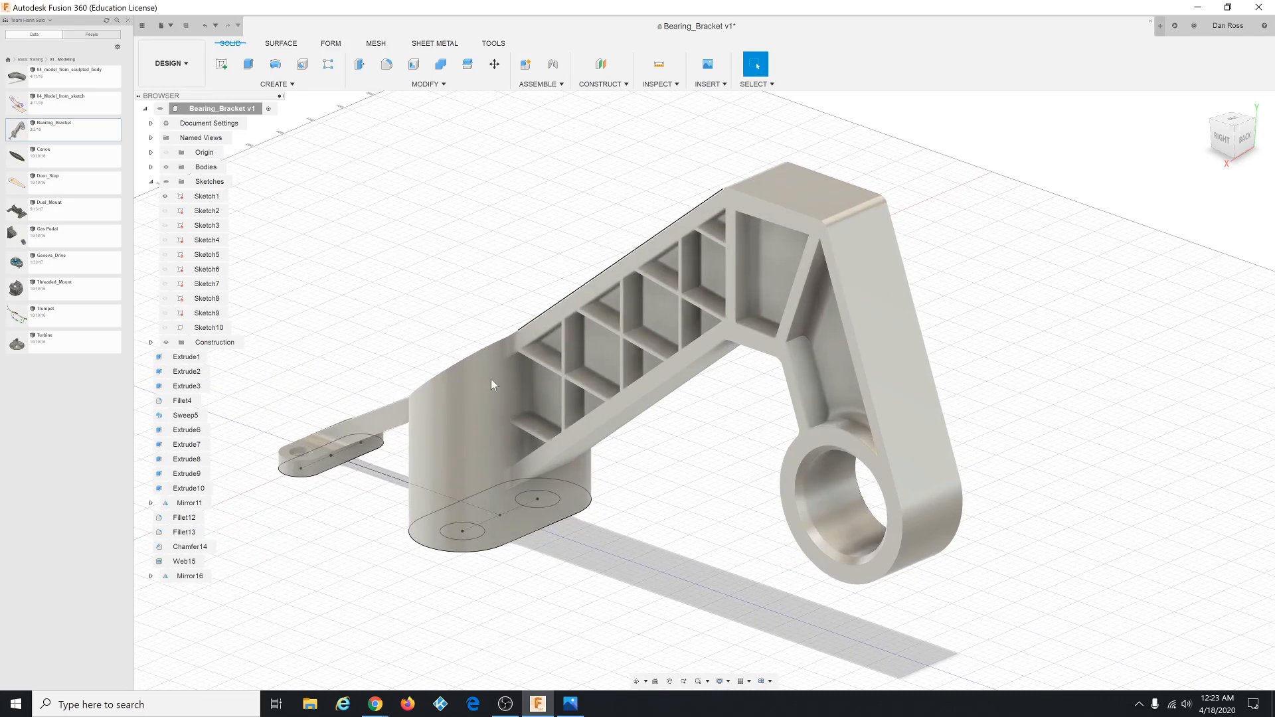
{"action": "scroll", "coordinate": [703, 392], "scroll_direction": "up", "scroll_amount": 3}
{"action": "scroll", "coordinate": [543, 467], "scroll_direction": "down", "scroll_amount": 3}
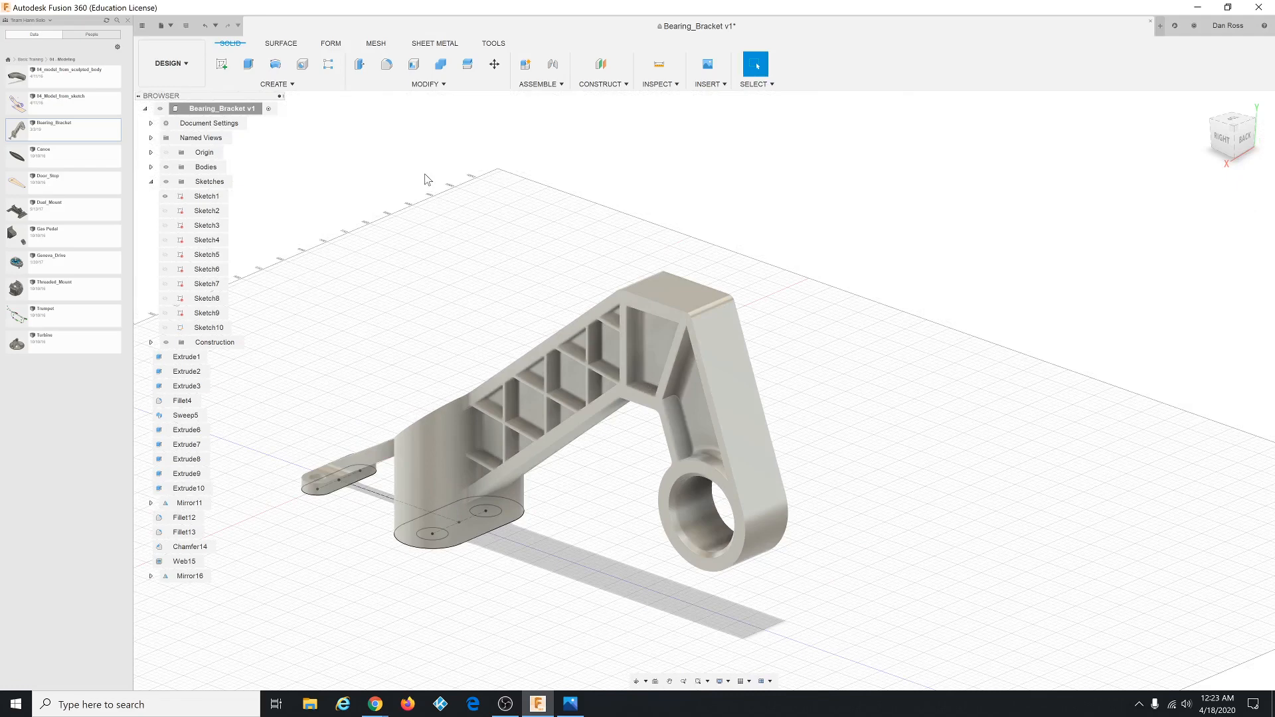
{"action": "left_click", "coordinate": [408, 85]}
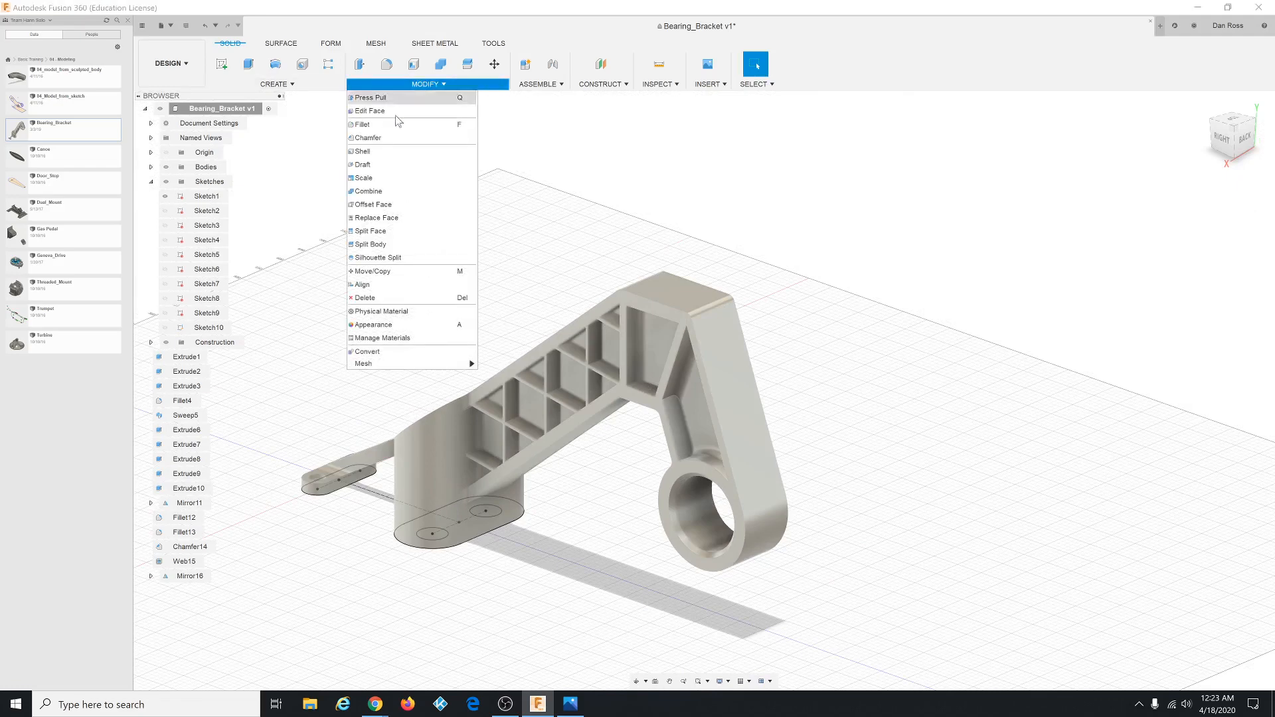
{"action": "left_click", "coordinate": [401, 274]}
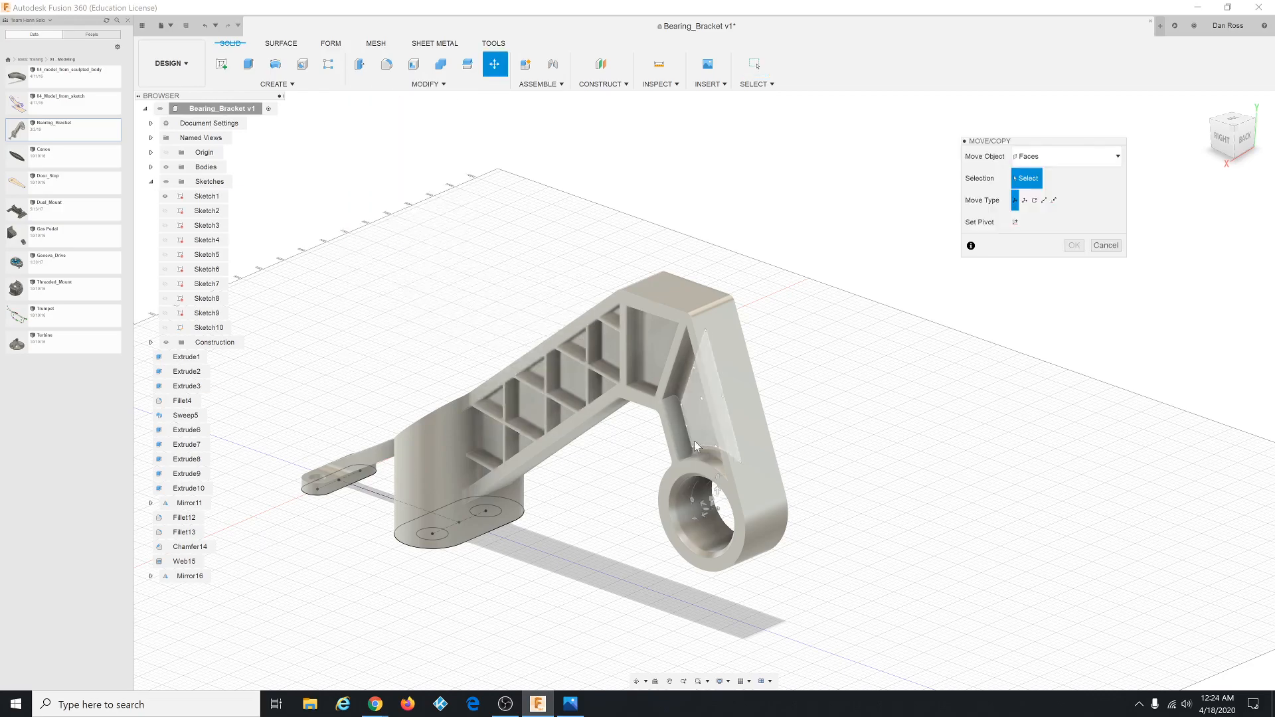
{"action": "left_click", "coordinate": [1050, 155]}
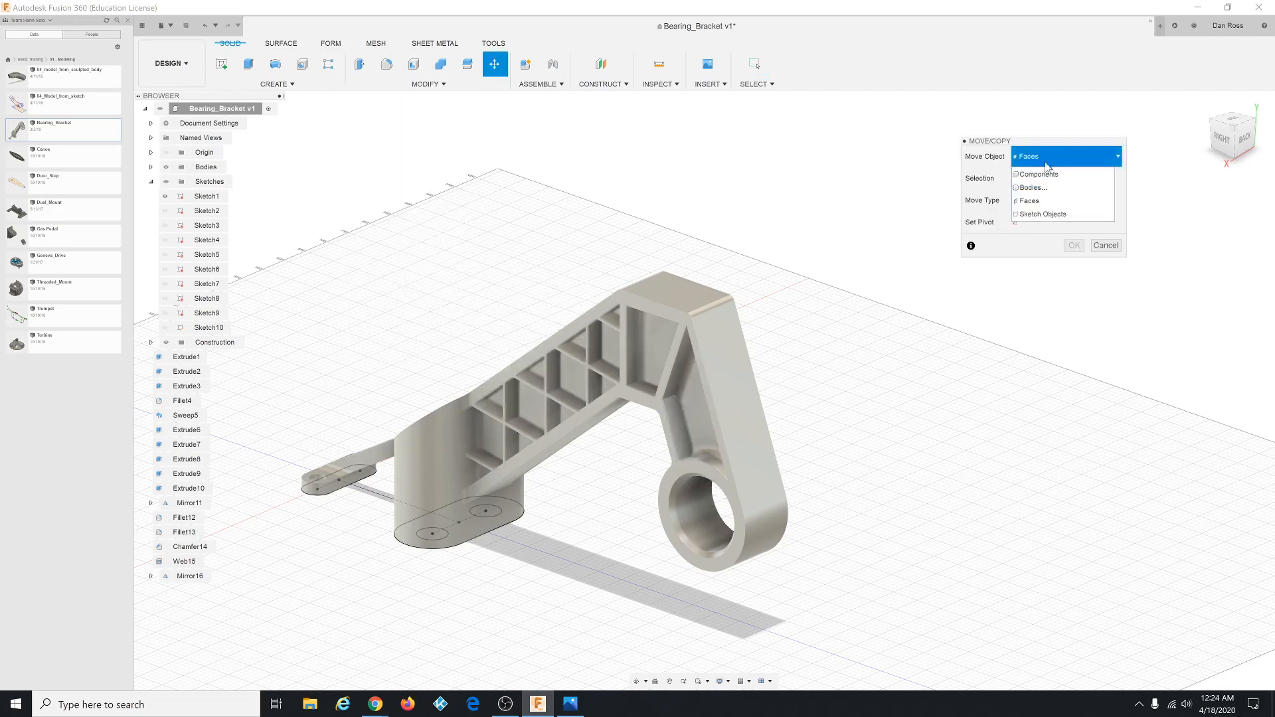
{"action": "left_click", "coordinate": [1033, 201]}
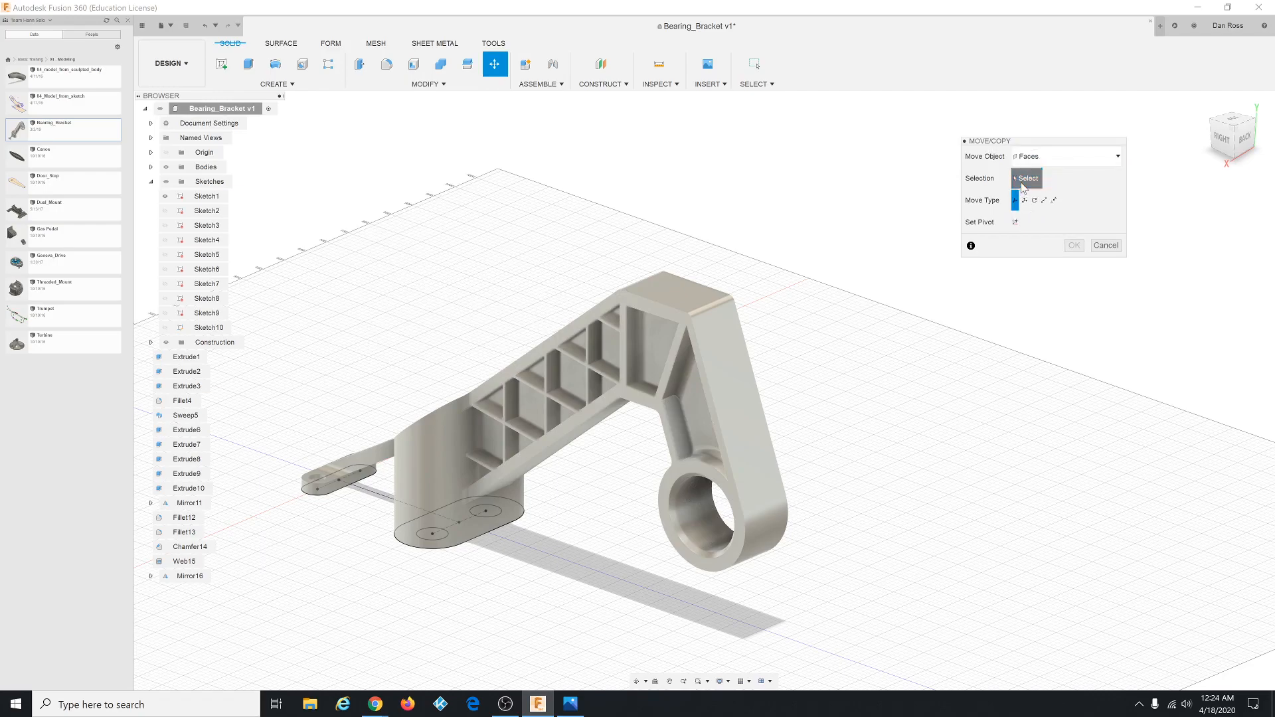
{"action": "left_click", "coordinate": [684, 438]}
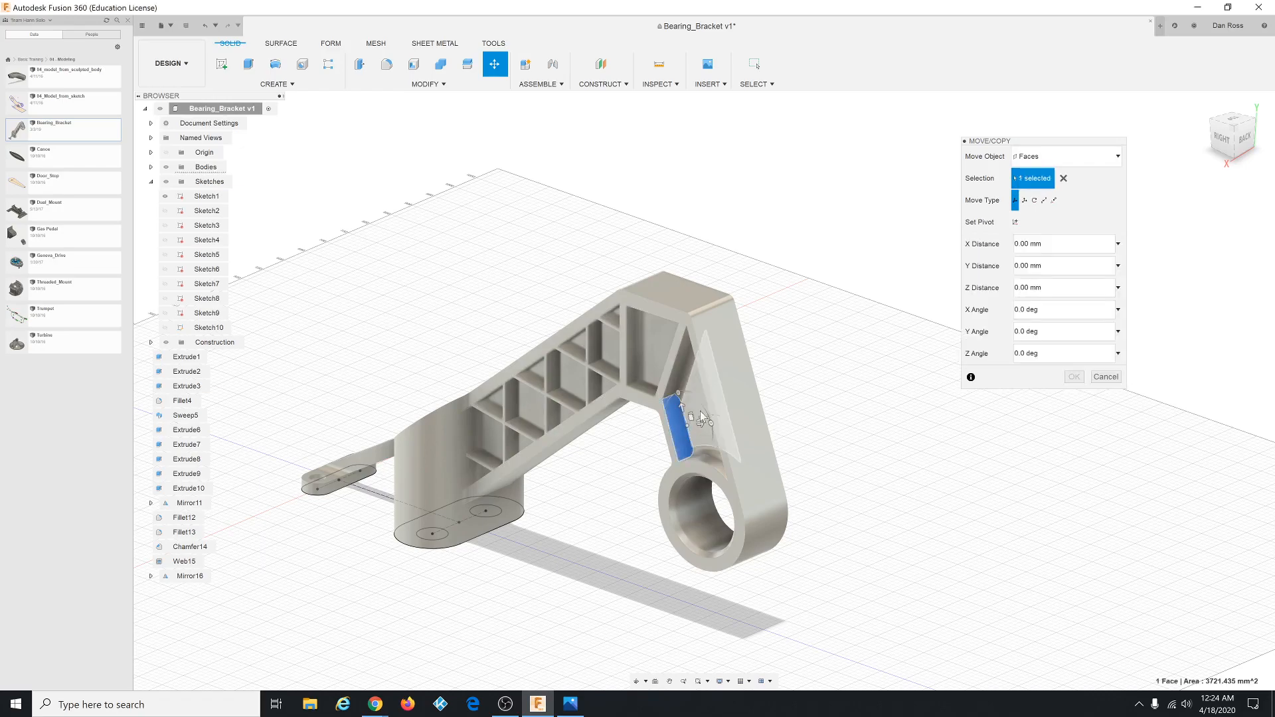
{"action": "left_click", "coordinate": [702, 419]}
{"action": "left_click", "coordinate": [705, 460]}
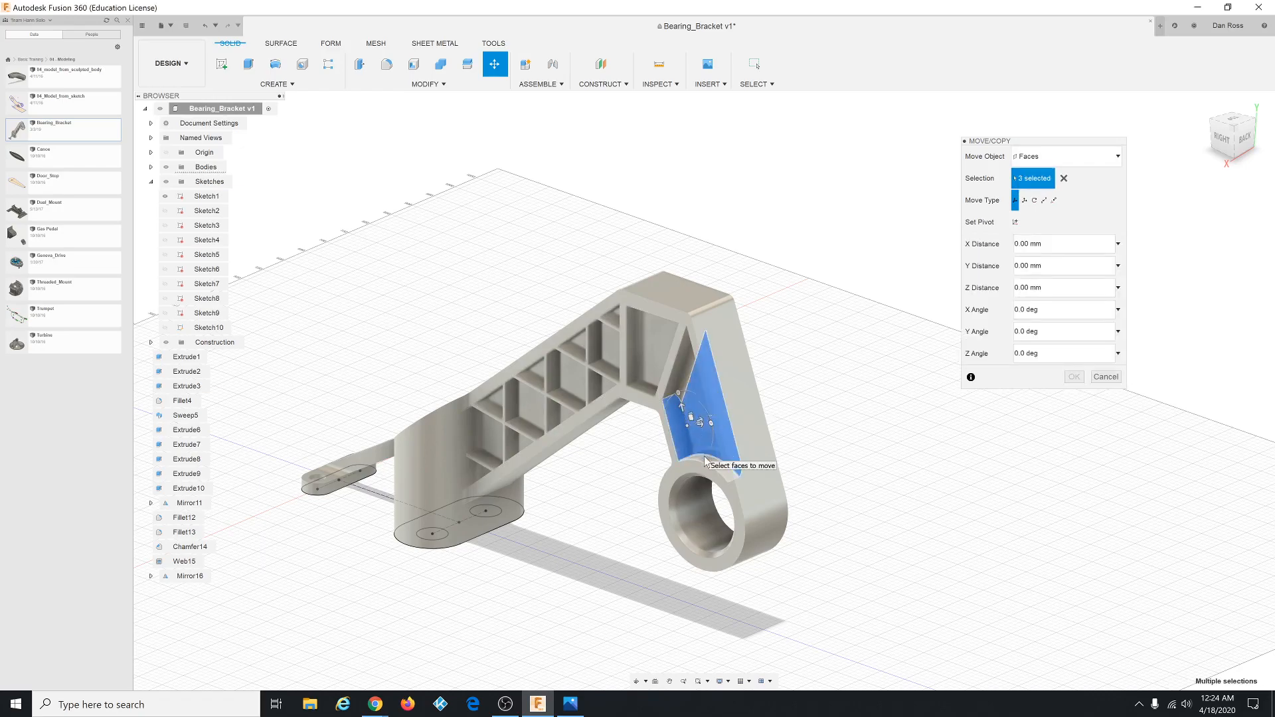
{"action": "left_click", "coordinate": [681, 486]}
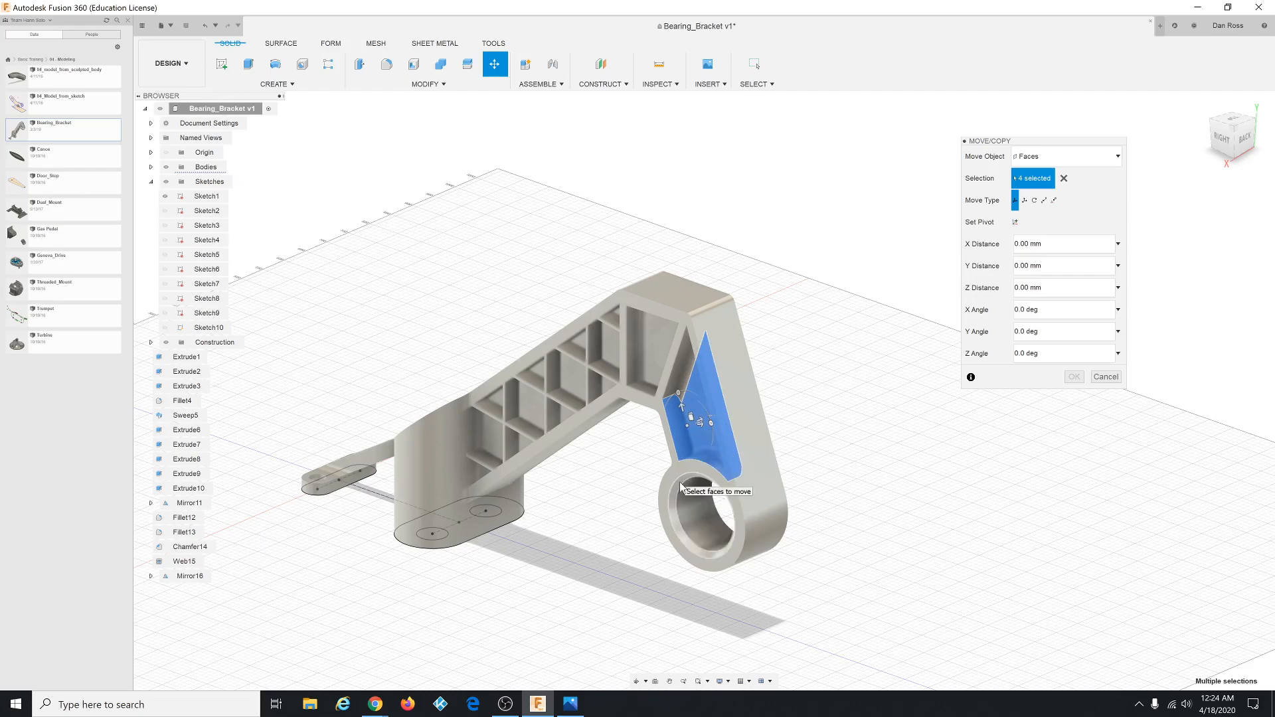
{"action": "left_click", "coordinate": [694, 511]}
{"action": "left_click", "coordinate": [749, 485]}
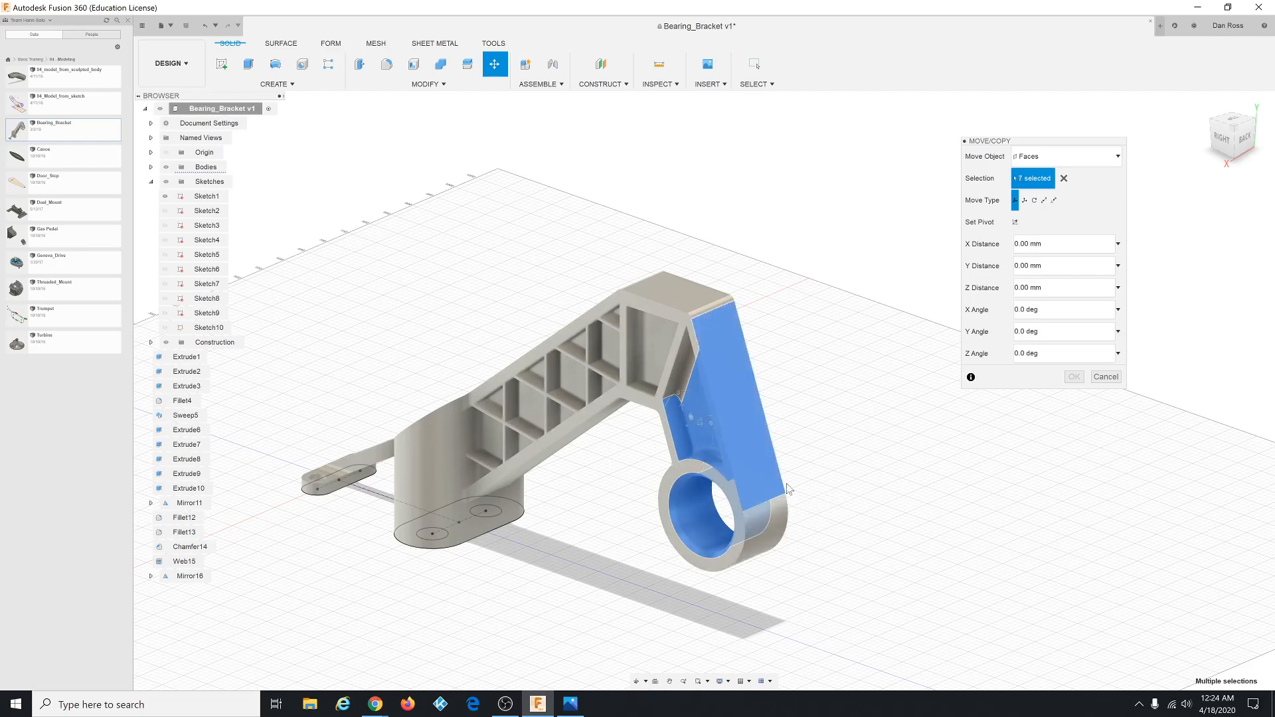
Add the pocket faces on the opposite side of the end arm and the bore's chamfer to the move selection.
{"action": "mouse_move", "coordinate": [759, 492]}
{"action": "middle_mouse_down", "text": "shift"}
{"action": "mouse_move", "coordinate": [805, 464]}
{"action": "mouse_move", "coordinate": [756, 470]}
{"action": "middle_mouse_up", "text": "shift"}
{"action": "scroll", "coordinate": [456, 465], "scroll_direction": "up", "scroll_amount": 3}
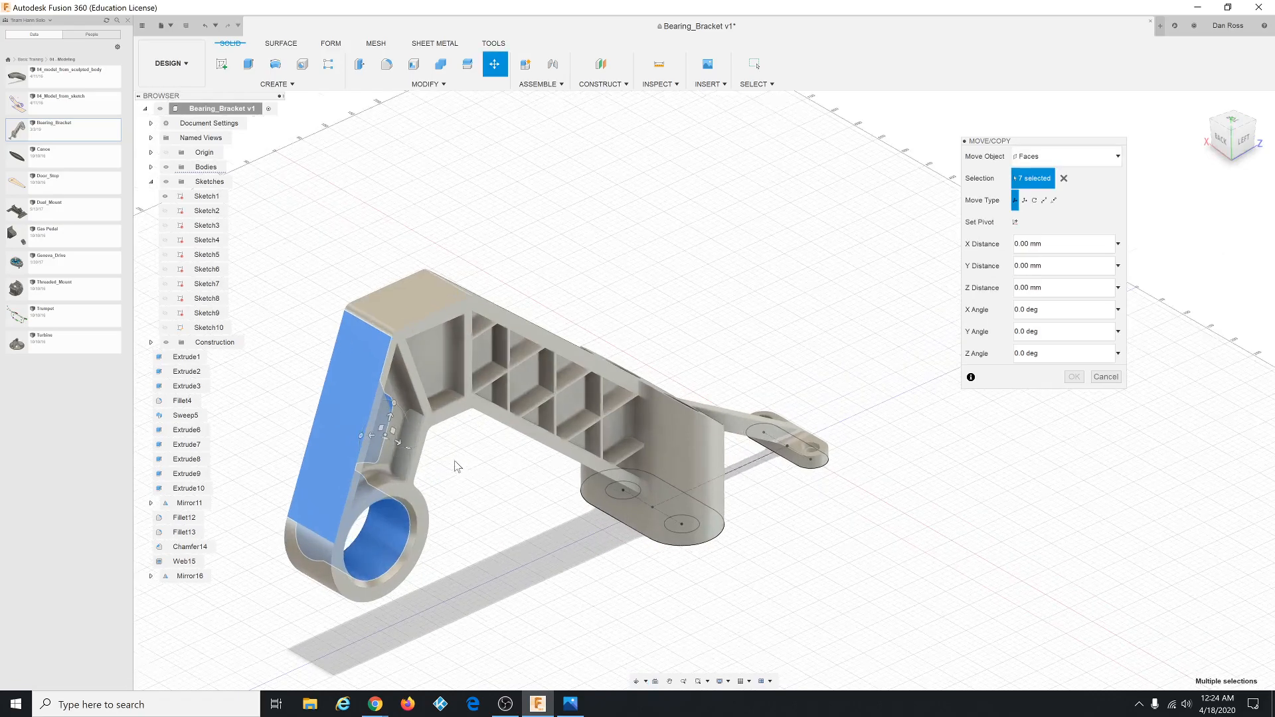
{"action": "left_click", "coordinate": [394, 433]}
{"action": "left_click", "coordinate": [386, 393]}
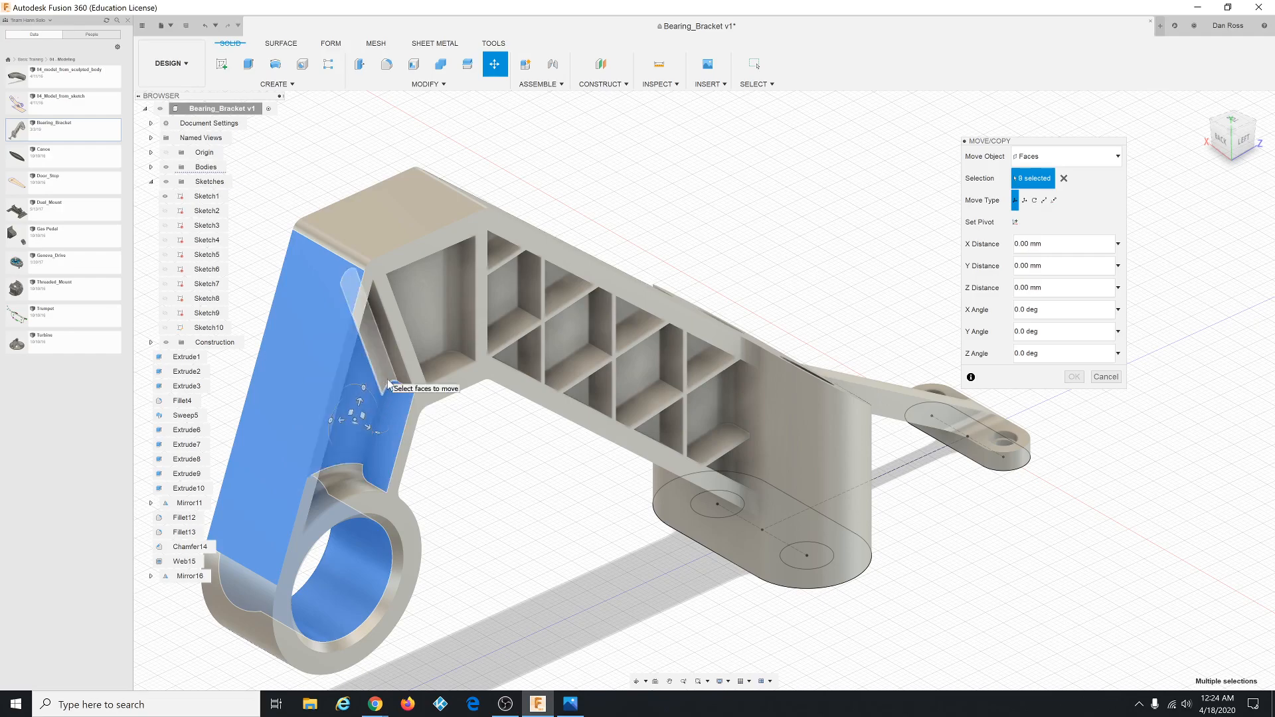
{"action": "left_click", "coordinate": [387, 389]}
{"action": "left_click", "coordinate": [359, 491]}
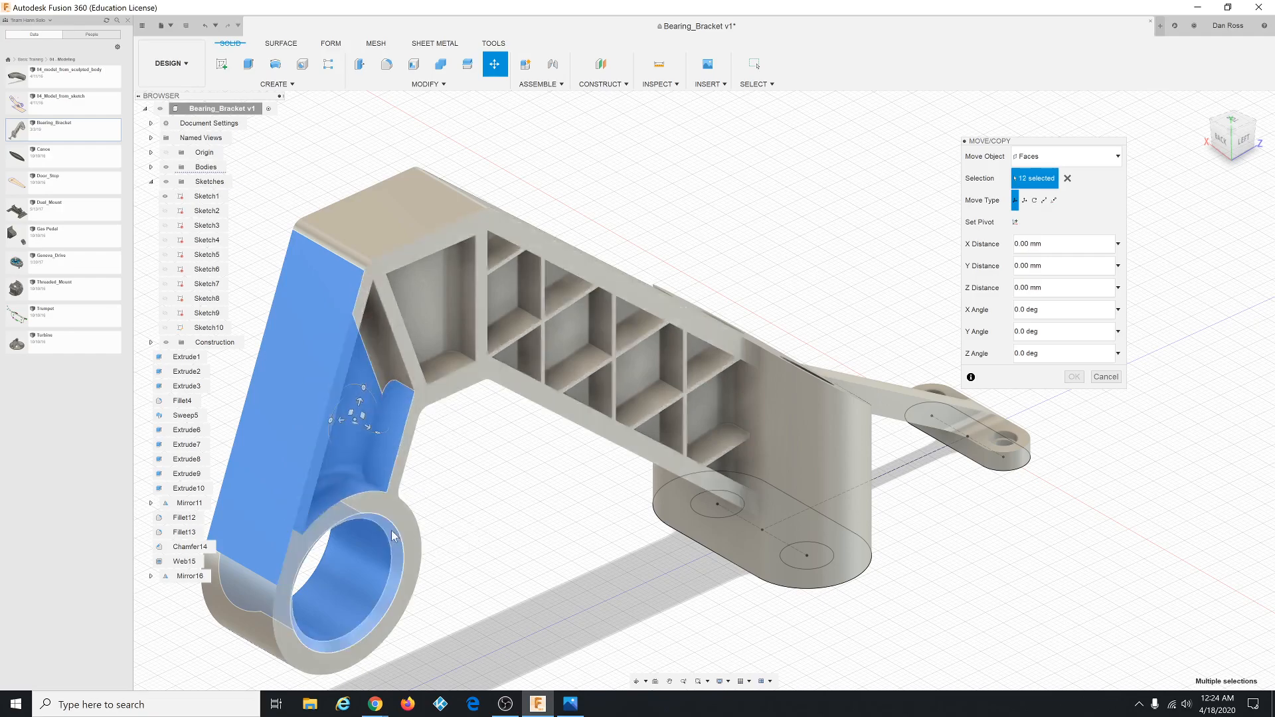
Add the bearing ring's outer surface, its adjoining fillet and the inner underside of the end arm to the move selection.
{"action": "mouse_move", "coordinate": [362, 541]}
{"action": "middle_mouse_down", "text": "shift"}
{"action": "mouse_move", "coordinate": [300, 529]}
{"action": "mouse_move", "coordinate": [392, 525]}
{"action": "mouse_move", "coordinate": [365, 524]}
{"action": "middle_mouse_up", "text": "shift"}
{"action": "middle_click_drag", "start_coordinate": [331, 522], "coordinate": [311, 517], "text": "shift"}
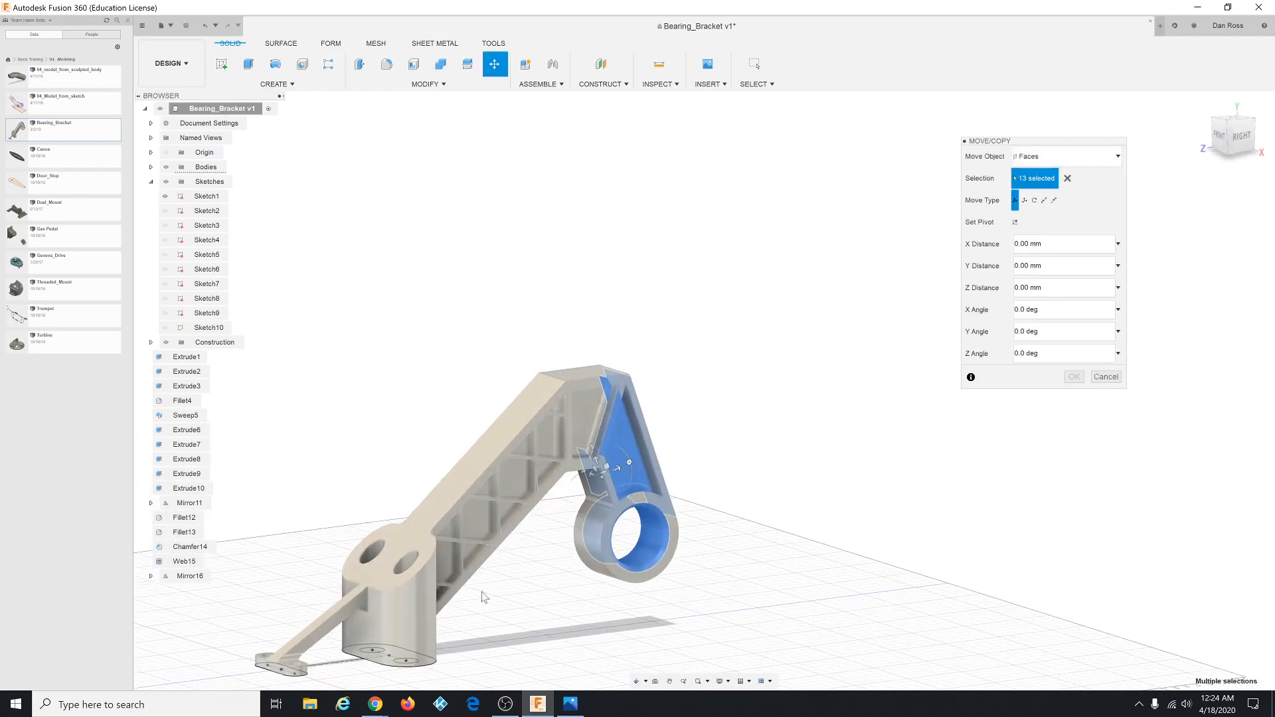
{"action": "left_click", "coordinate": [590, 531]}
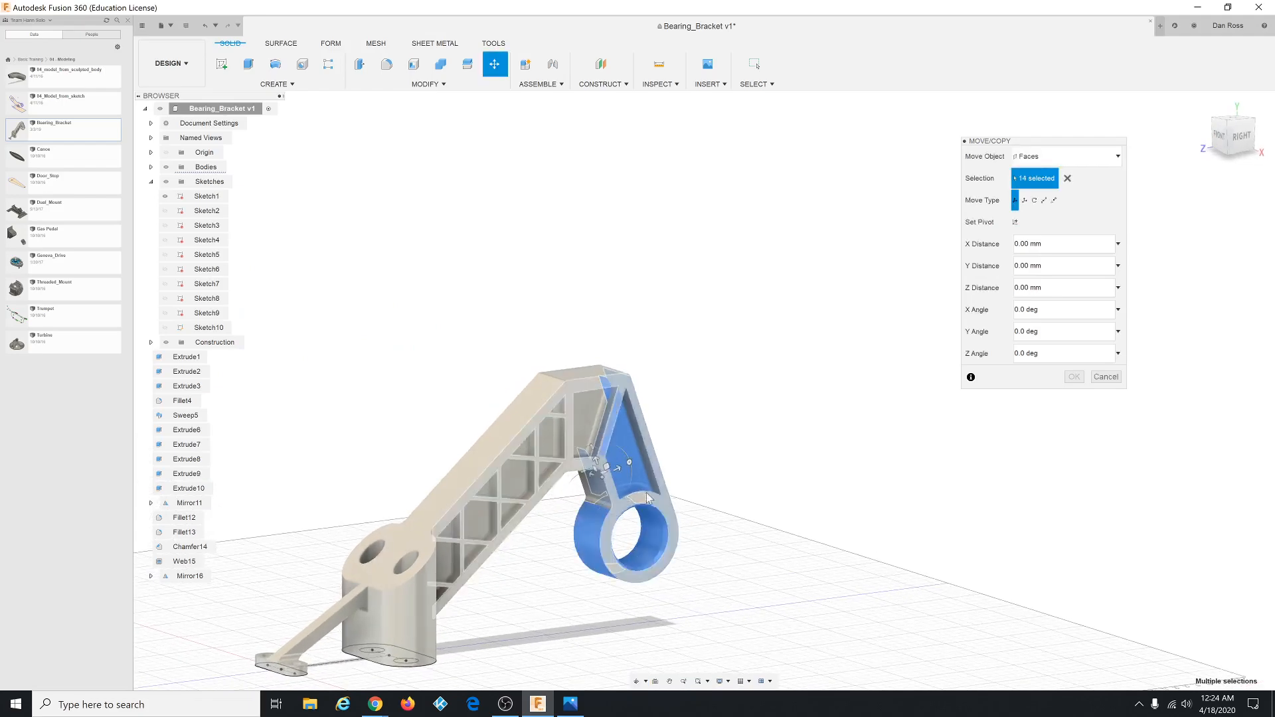
{"action": "middle_click_drag", "start_coordinate": [653, 483], "coordinate": [512, 548], "text": "shift"}
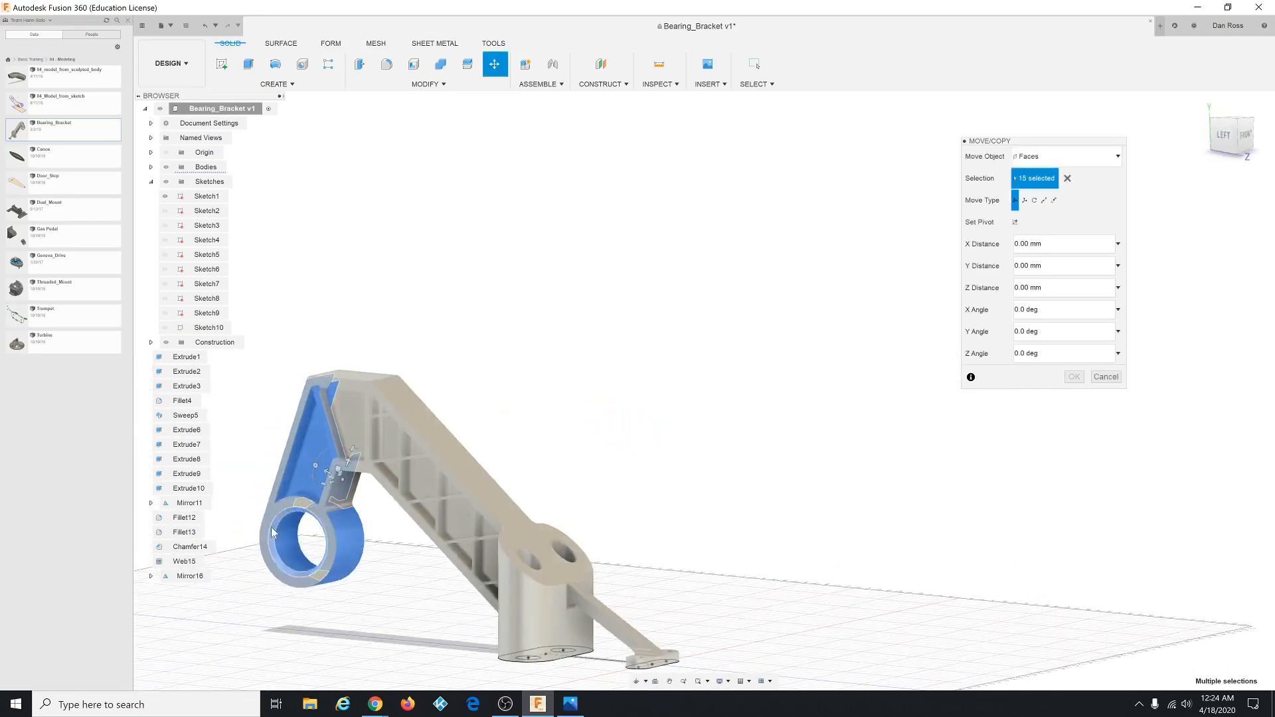
{"action": "scroll", "coordinate": [253, 517], "scroll_direction": "up", "scroll_amount": 6}
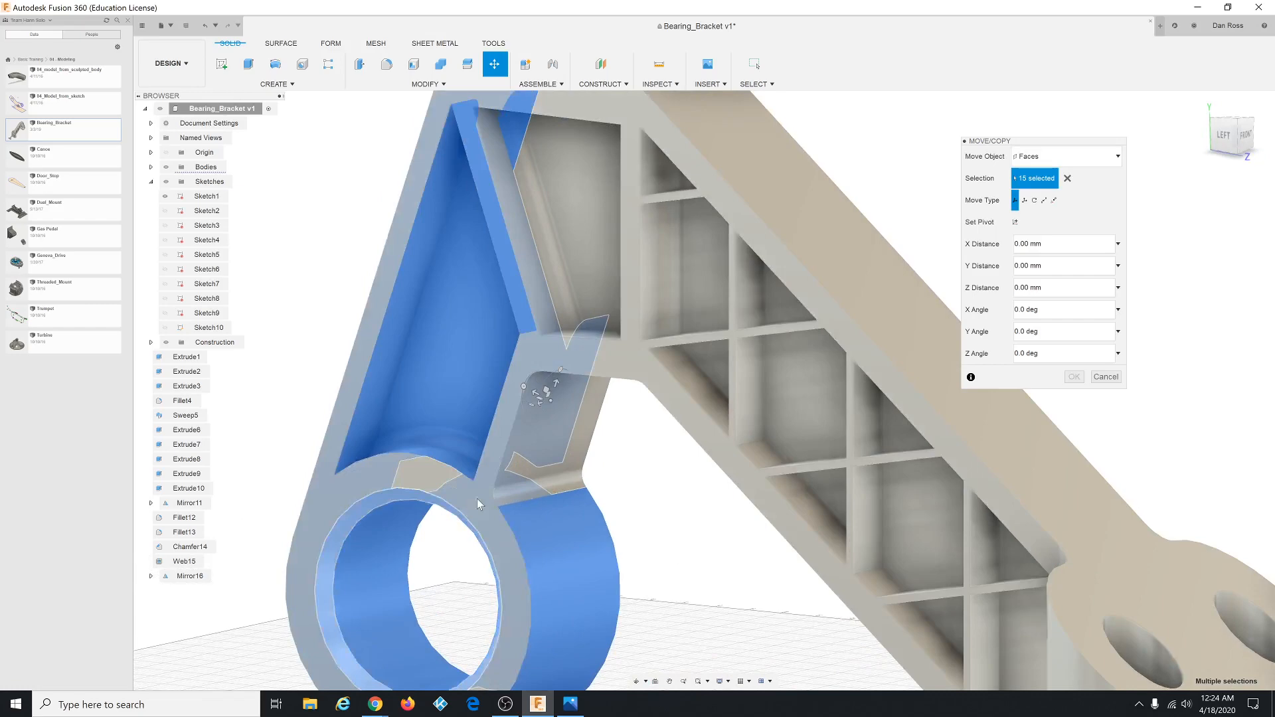
{"action": "left_click", "coordinate": [542, 497]}
{"action": "left_click", "coordinate": [538, 437]}
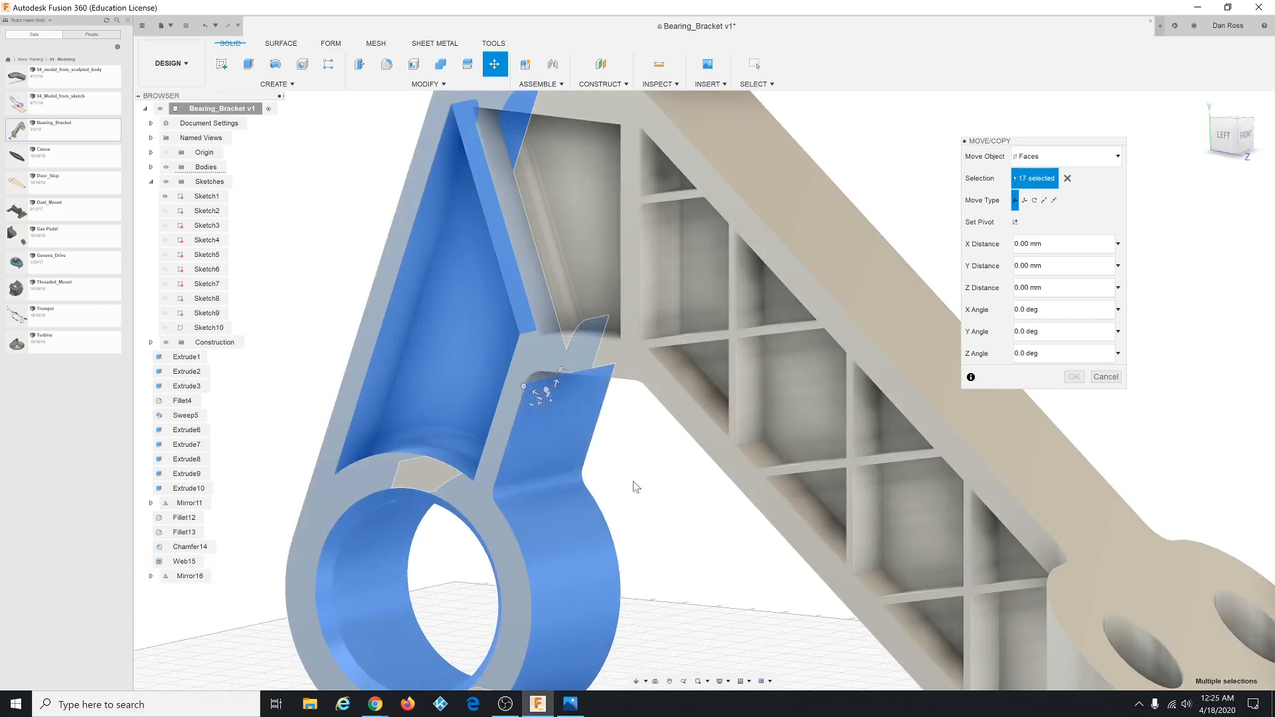
Place the move pivot at the end arm's upper edge and try an X rotation of -20 degrees.
{"action": "scroll", "coordinate": [548, 443], "scroll_direction": "down", "scroll_amount": 3}
{"action": "middle_click_drag", "start_coordinate": [547, 458], "coordinate": [730, 446], "text": "shift"}
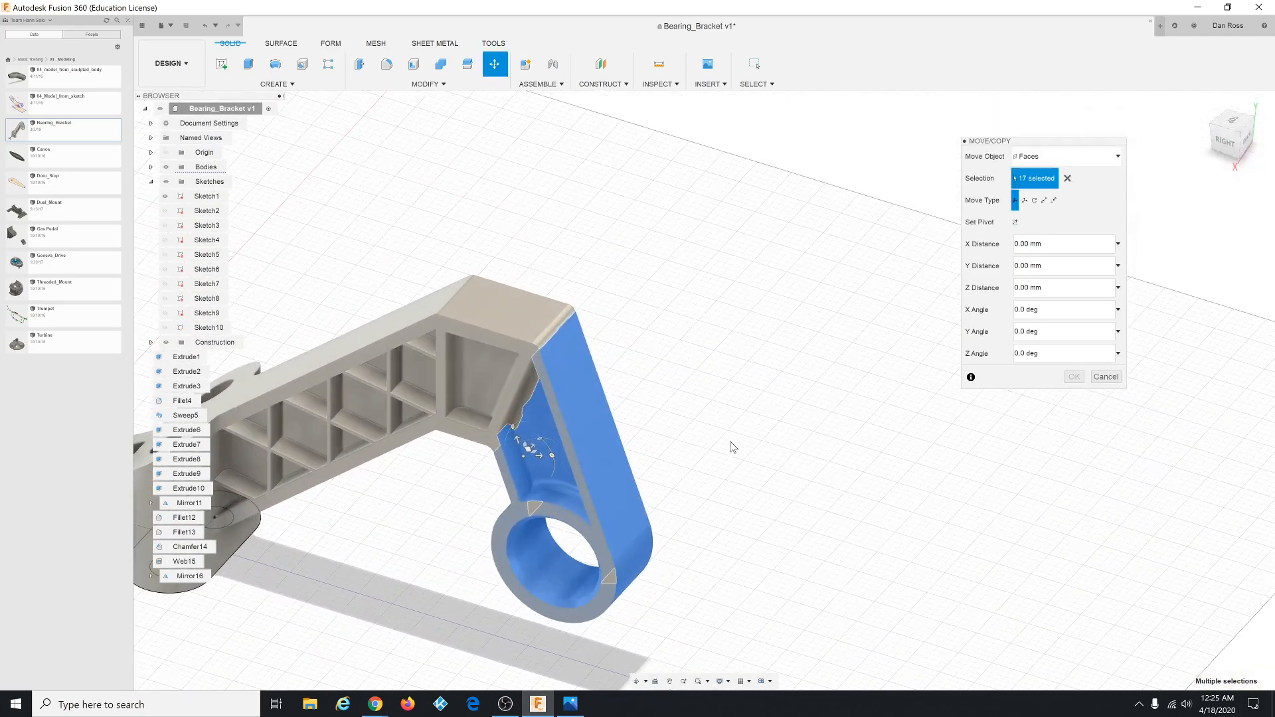
{"action": "scroll", "coordinate": [901, 387], "scroll_direction": "up", "scroll_amount": 1}
{"action": "scroll", "coordinate": [932, 359], "scroll_direction": "down", "scroll_amount": 2}
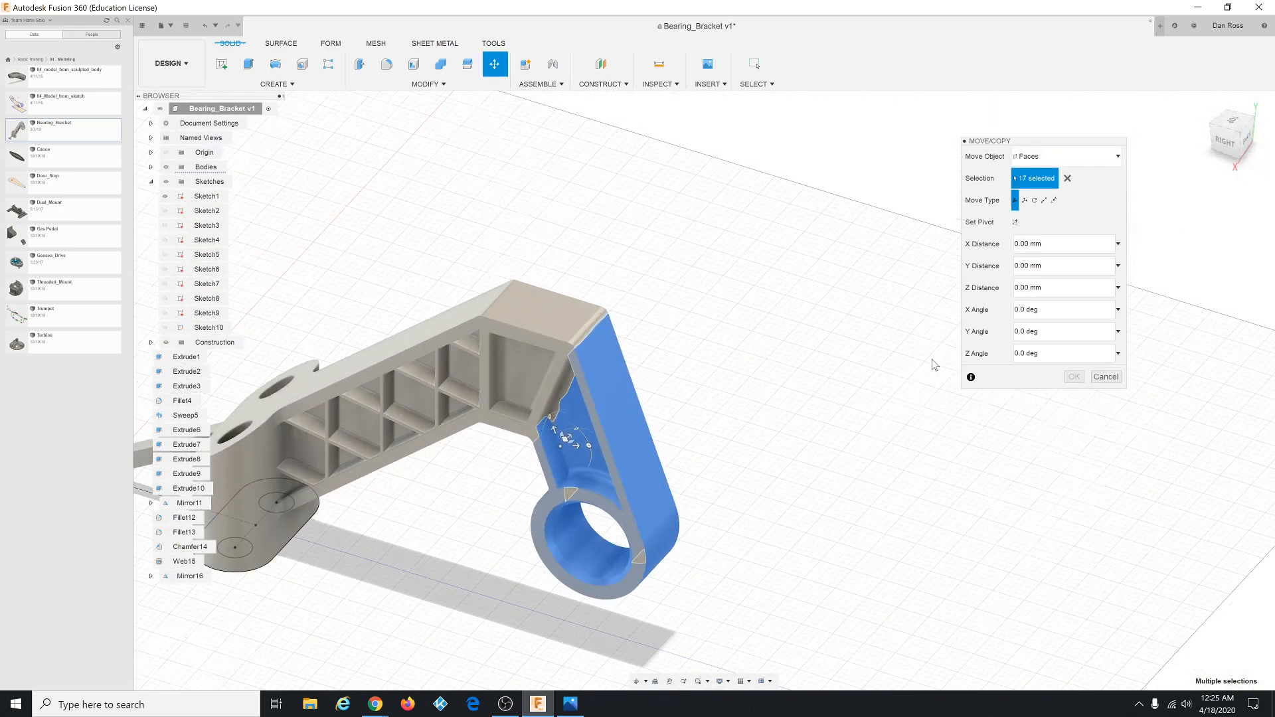
{"action": "left_click", "coordinate": [1015, 223]}
{"action": "mouse_move", "coordinate": [620, 330]}
{"action": "left_mouse_down"}
{"action": "mouse_move", "coordinate": [617, 317]}
{"action": "mouse_move", "coordinate": [618, 328]}
{"action": "left_mouse_up"}
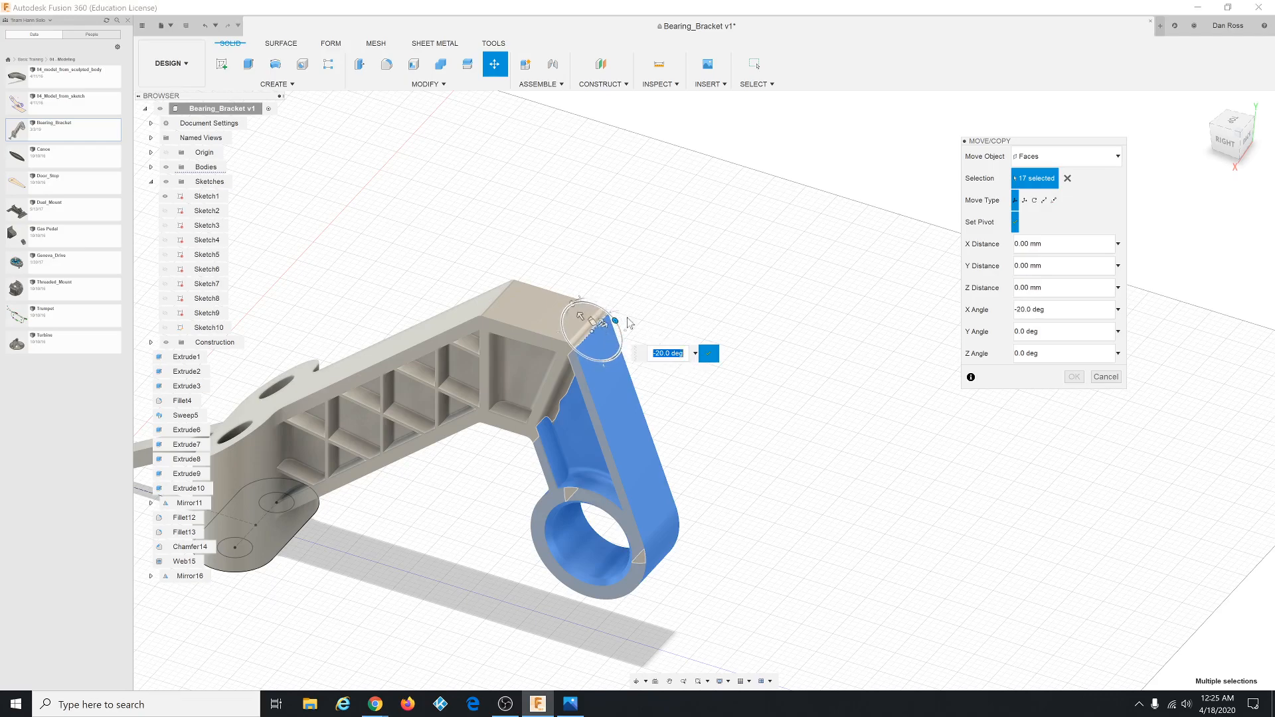
{"action": "left_click_drag", "start_coordinate": [620, 328], "coordinate": [615, 320]}
{"action": "left_click", "coordinate": [1016, 227]}
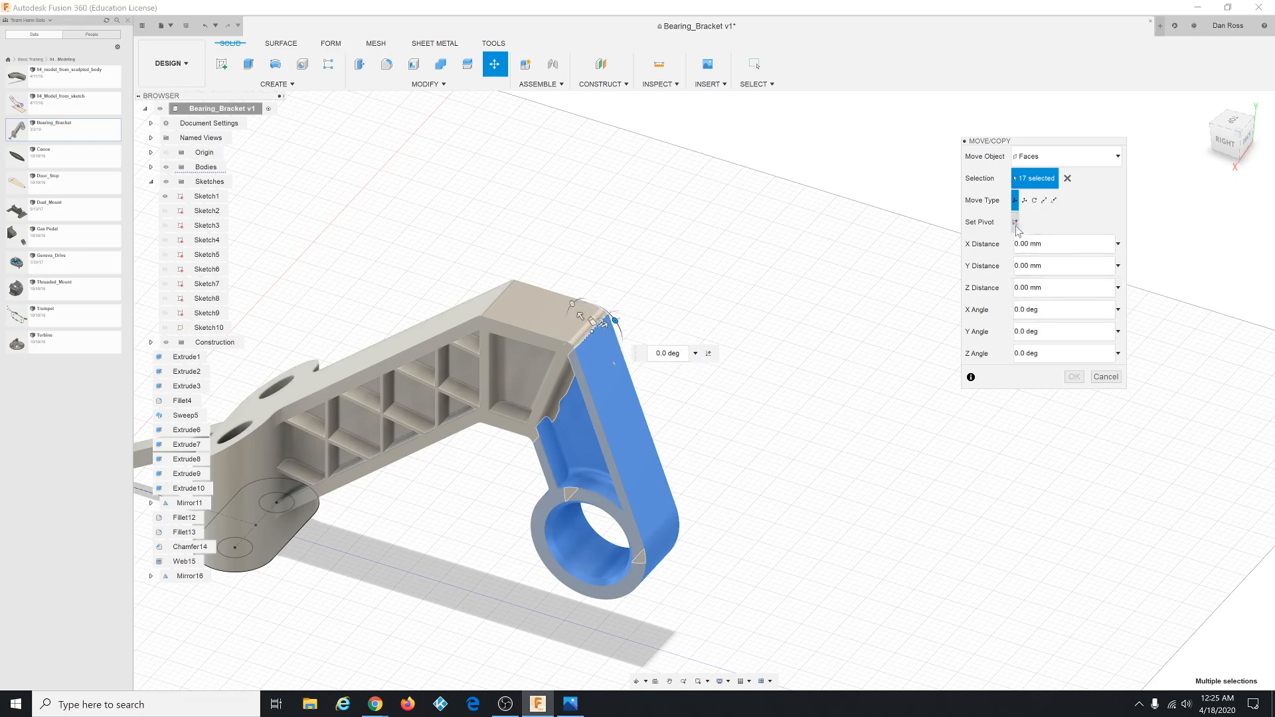
Set the move pivot on the upper edge again and try a Z rotation of -20 degrees.
{"action": "left_click", "coordinate": [1016, 226]}
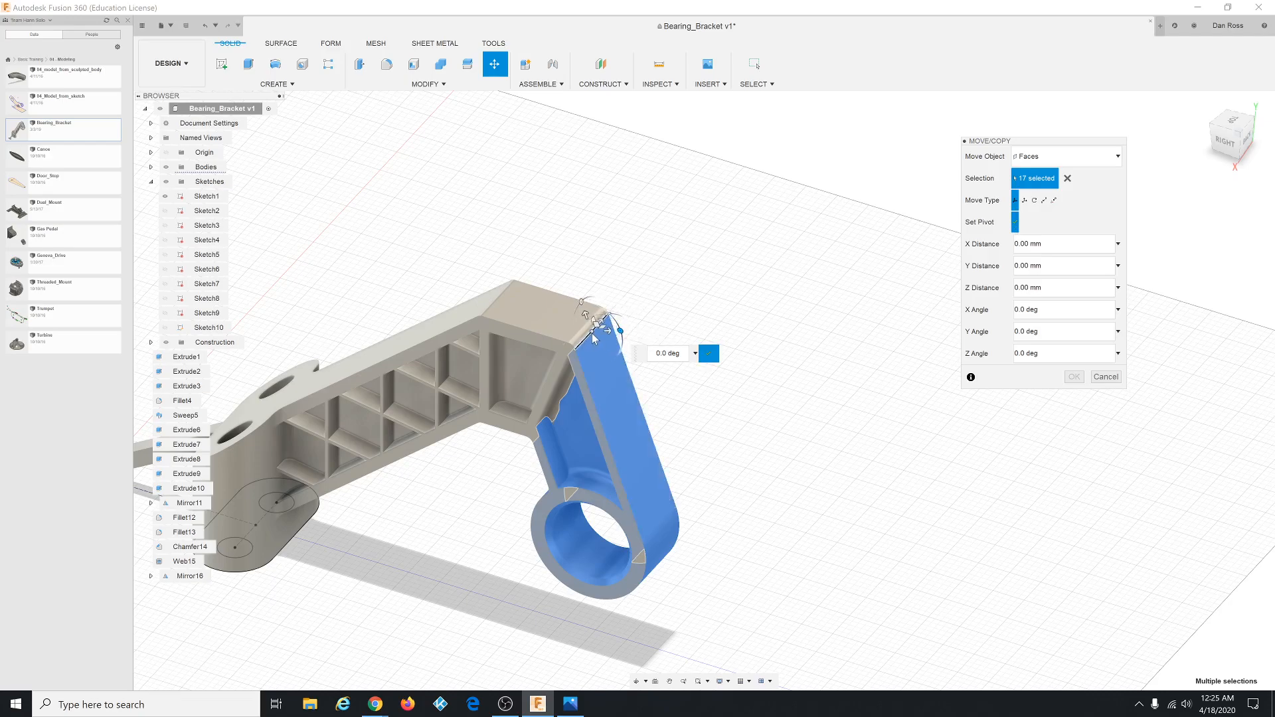
{"action": "left_click", "coordinate": [592, 333]}
{"action": "left_click", "coordinate": [1037, 309]}
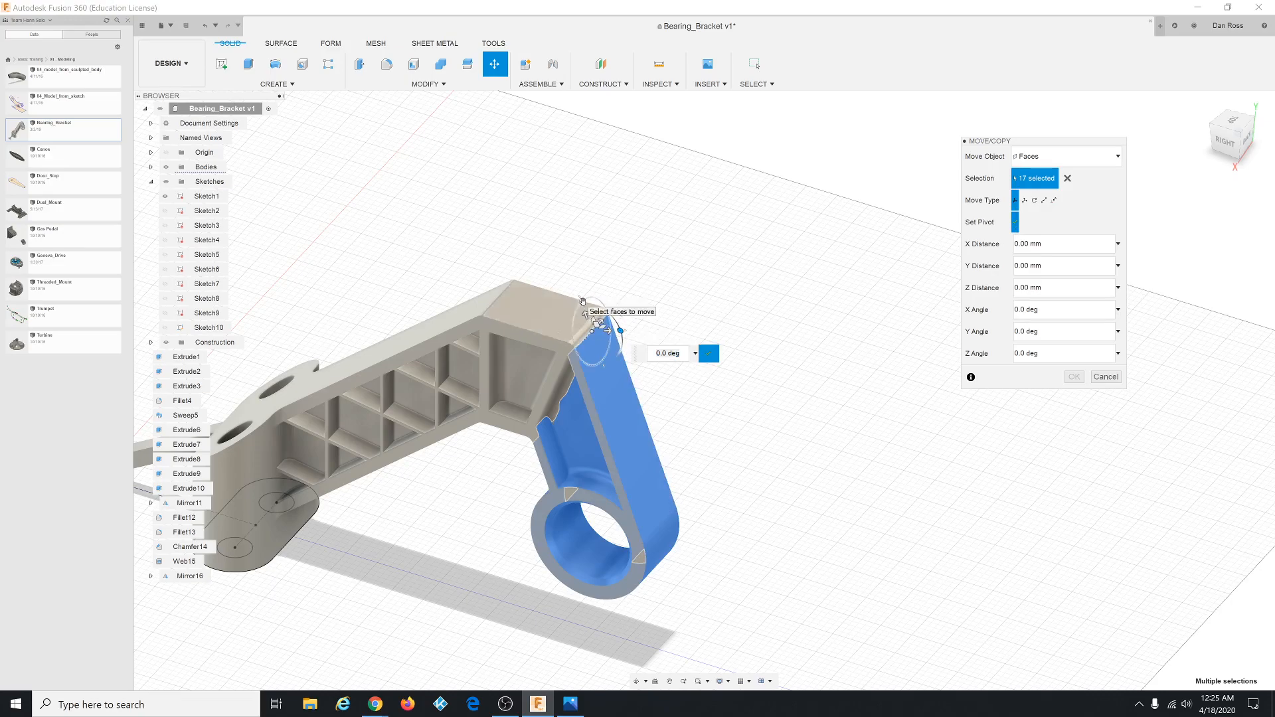
{"action": "left_click_drag", "start_coordinate": [587, 312], "coordinate": [588, 297]}
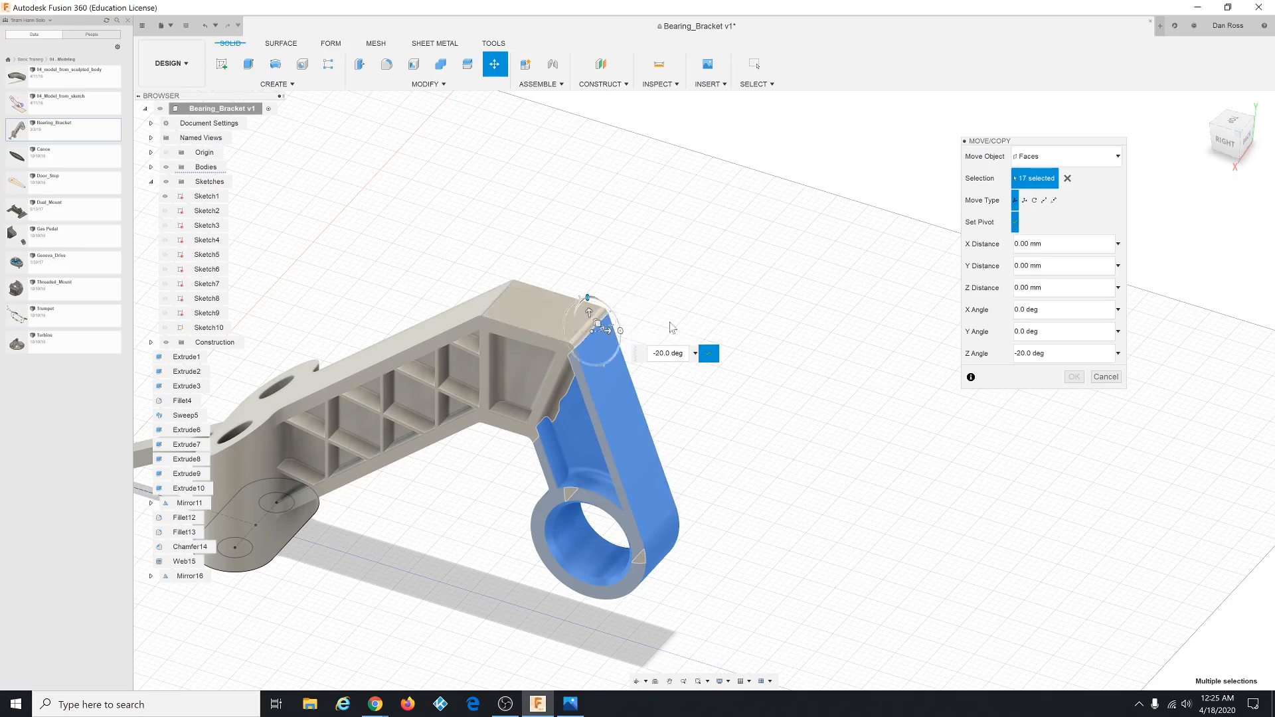
Reset the move pivot on the end arm's upper edge and try an X rotation of -30 degrees.
{"action": "left_click", "coordinate": [1015, 222]}
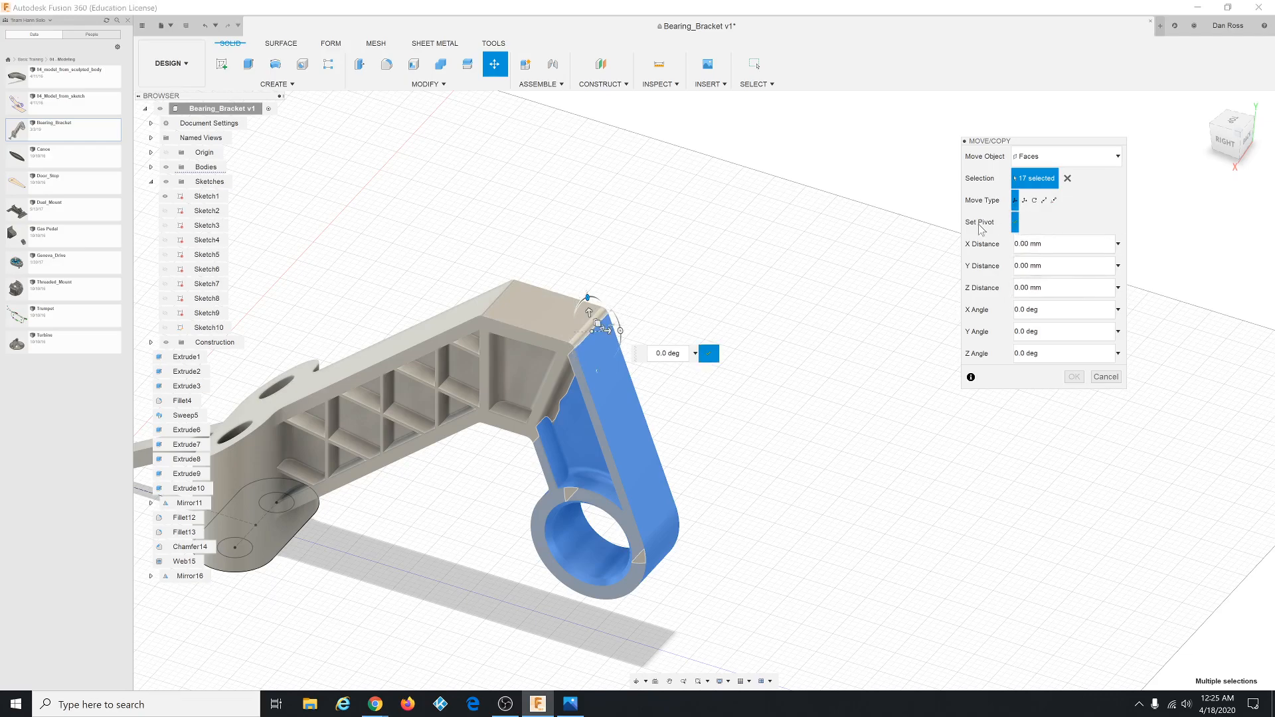
{"action": "left_click", "coordinate": [595, 334]}
{"action": "left_click", "coordinate": [696, 355]}
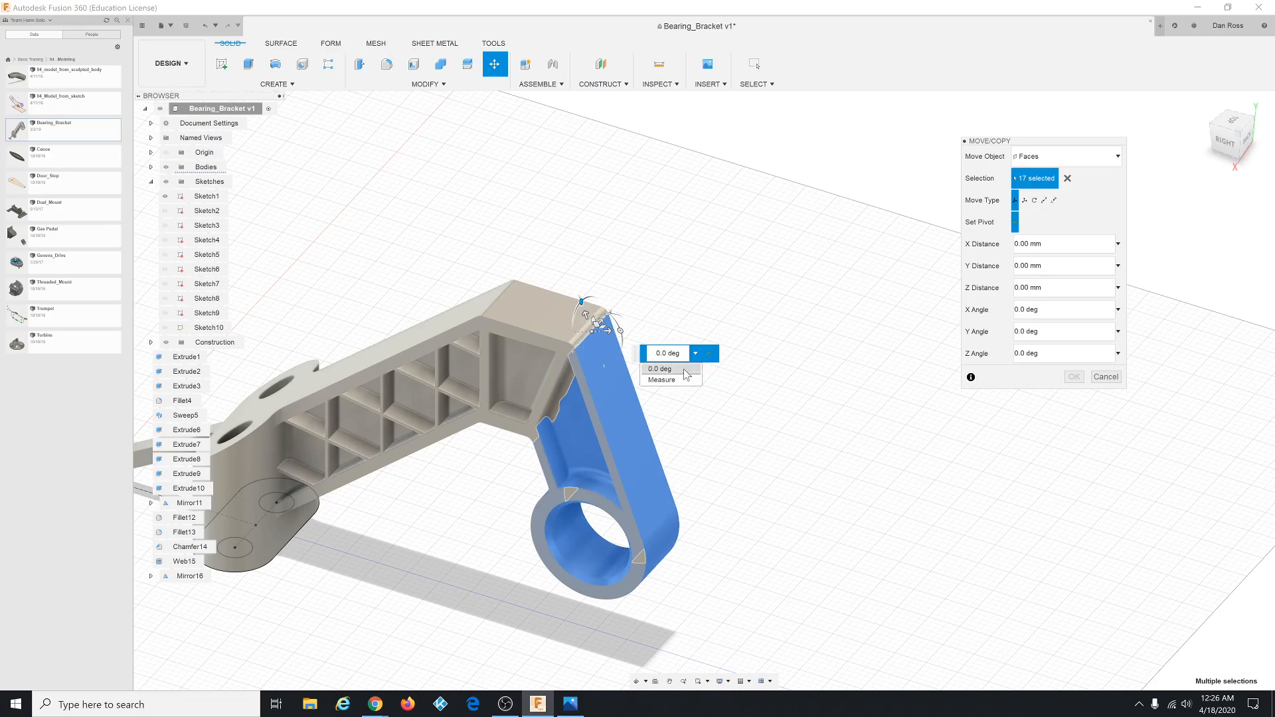
{"action": "left_click", "coordinate": [684, 370]}
{"action": "left_click", "coordinate": [1032, 310]}
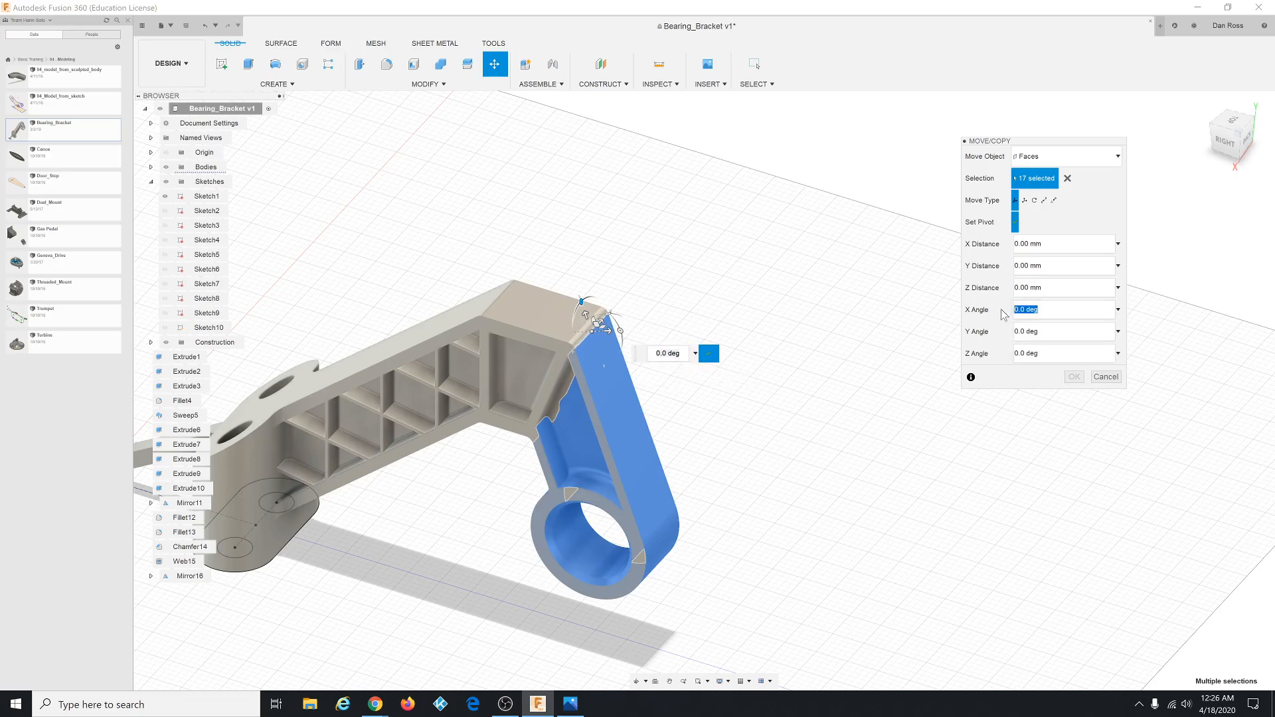
{"action": "type", "text": "-30"}
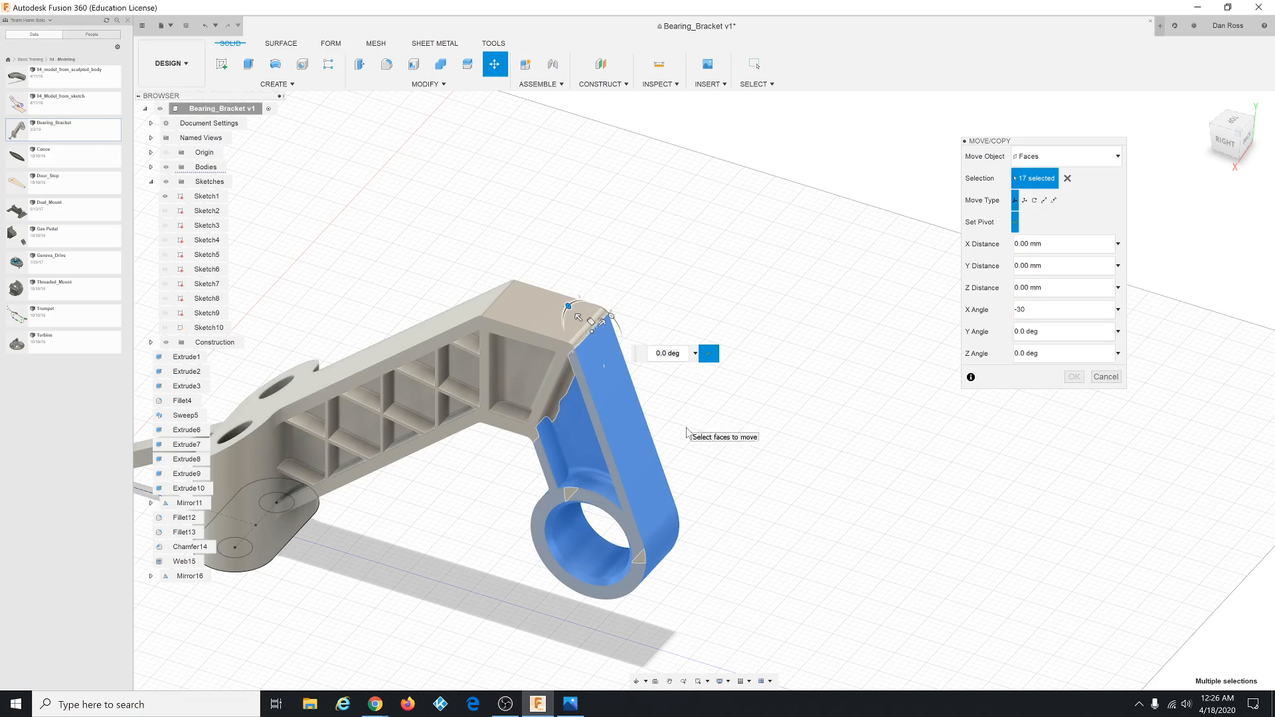
{"action": "scroll", "coordinate": [641, 348], "scroll_direction": "up", "scroll_amount": 5}
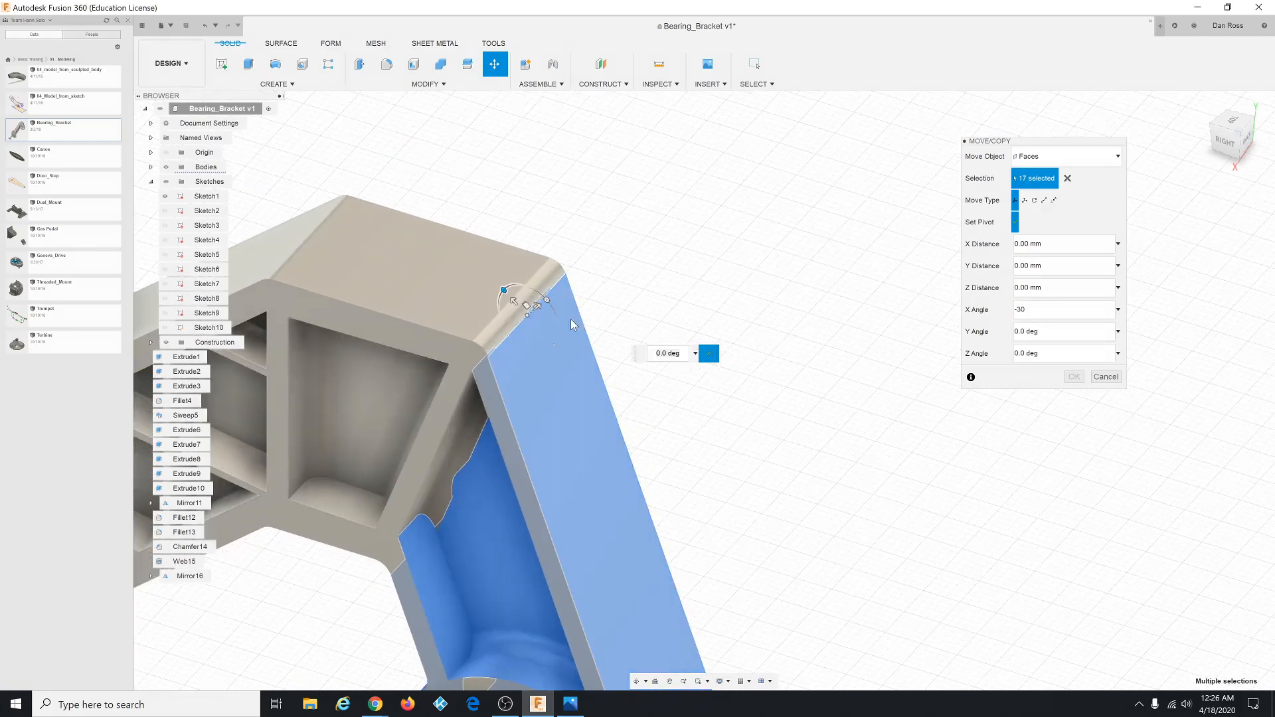
{"action": "middle_click_drag", "start_coordinate": [649, 313], "coordinate": [638, 318], "text": "shift"}
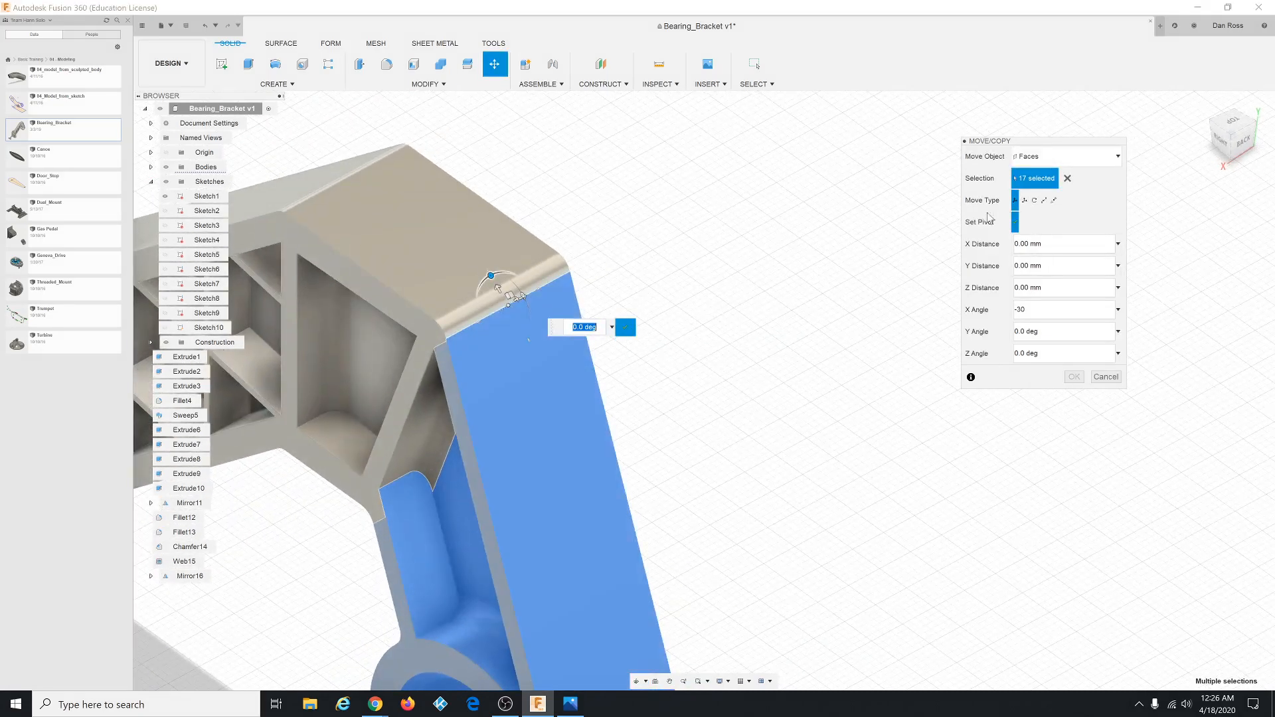
Rotate the selected end arm faces about the arm's upper edge, trying -25 degrees before applying -30 degrees.
{"action": "left_click", "coordinate": [1034, 200]}
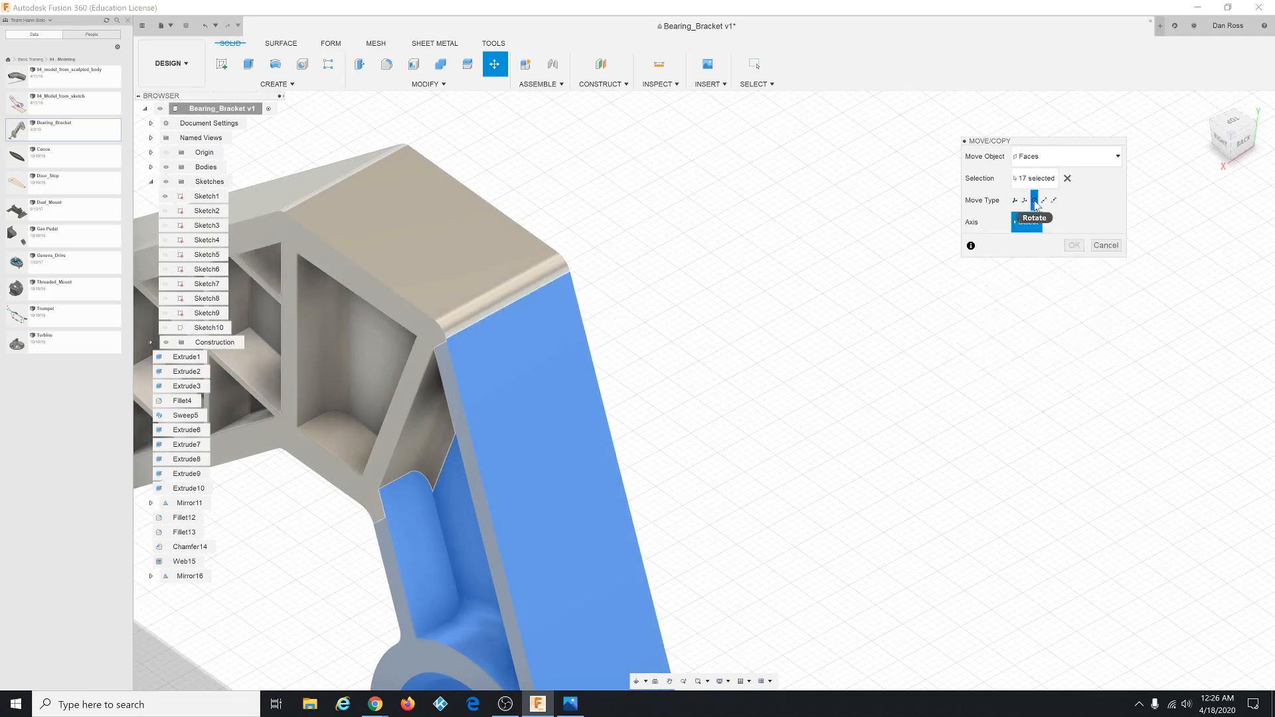
{"action": "left_click", "coordinate": [512, 307]}
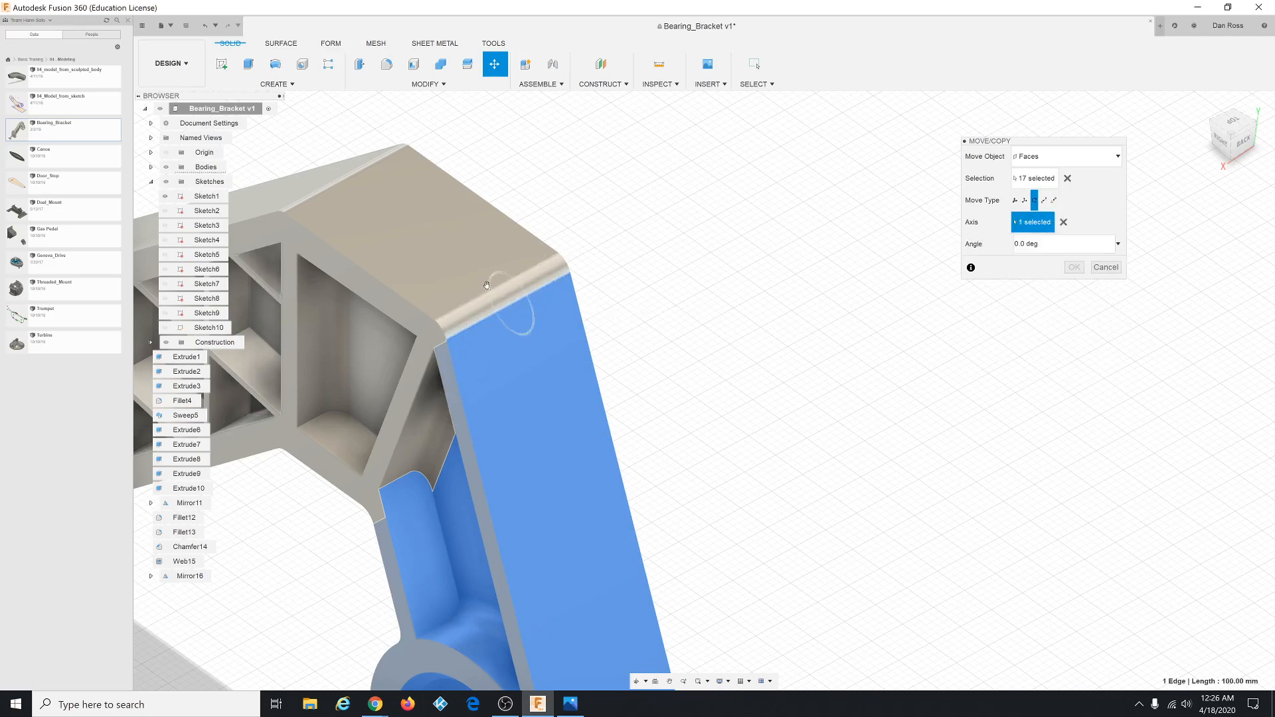
{"action": "type", "text": "-25"}
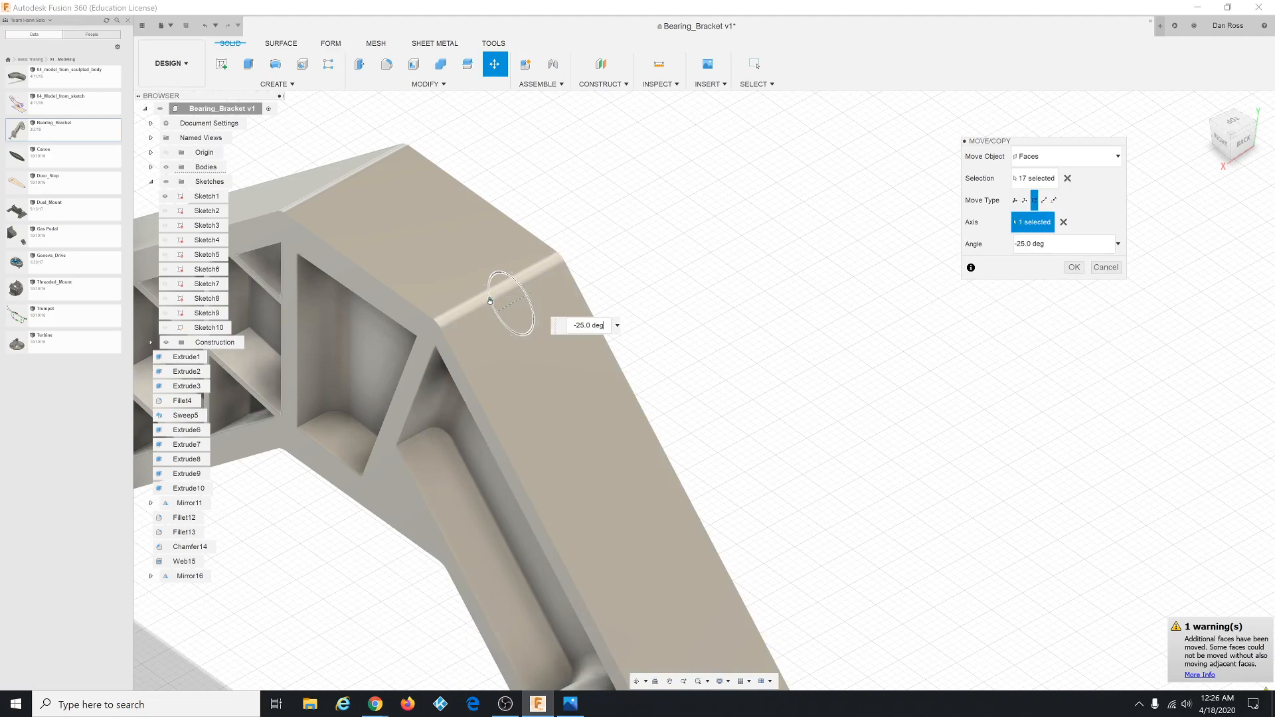
{"action": "left_click_drag", "start_coordinate": [490, 301], "coordinate": [492, 304]}
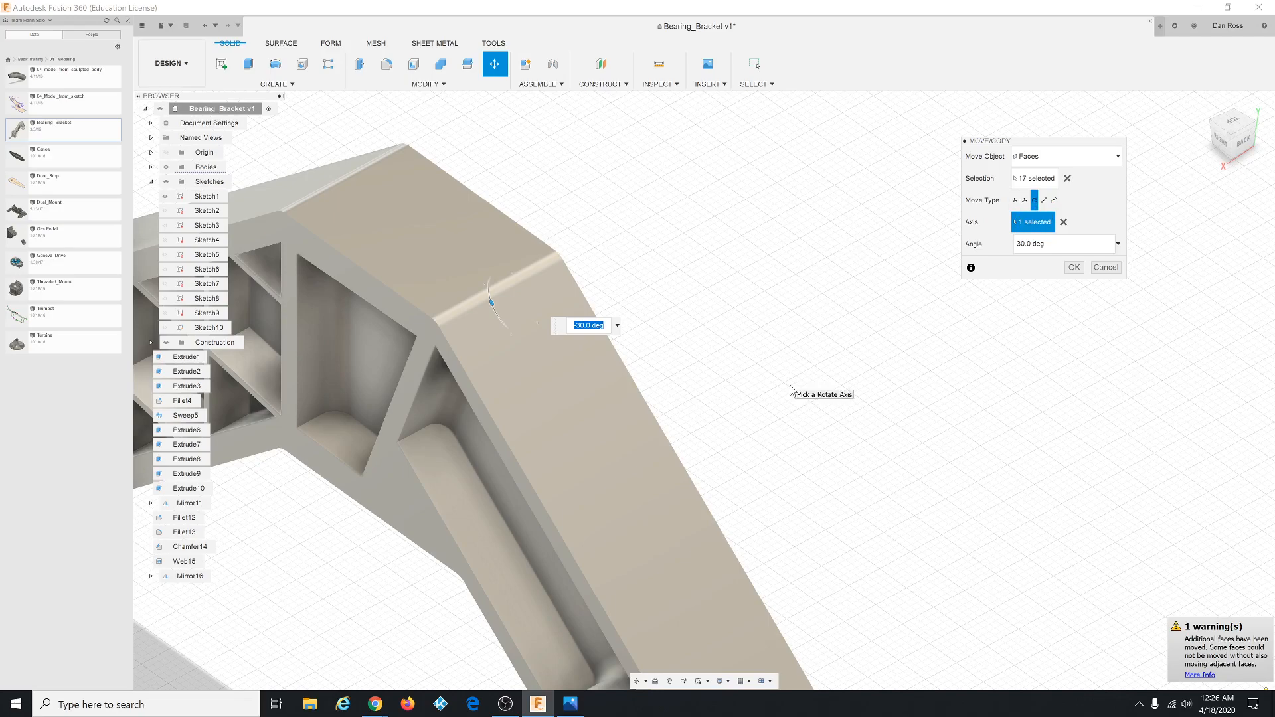
{"action": "left_click", "coordinate": [1073, 267]}
{"action": "scroll", "coordinate": [843, 306], "scroll_direction": "down", "scroll_amount": 5}
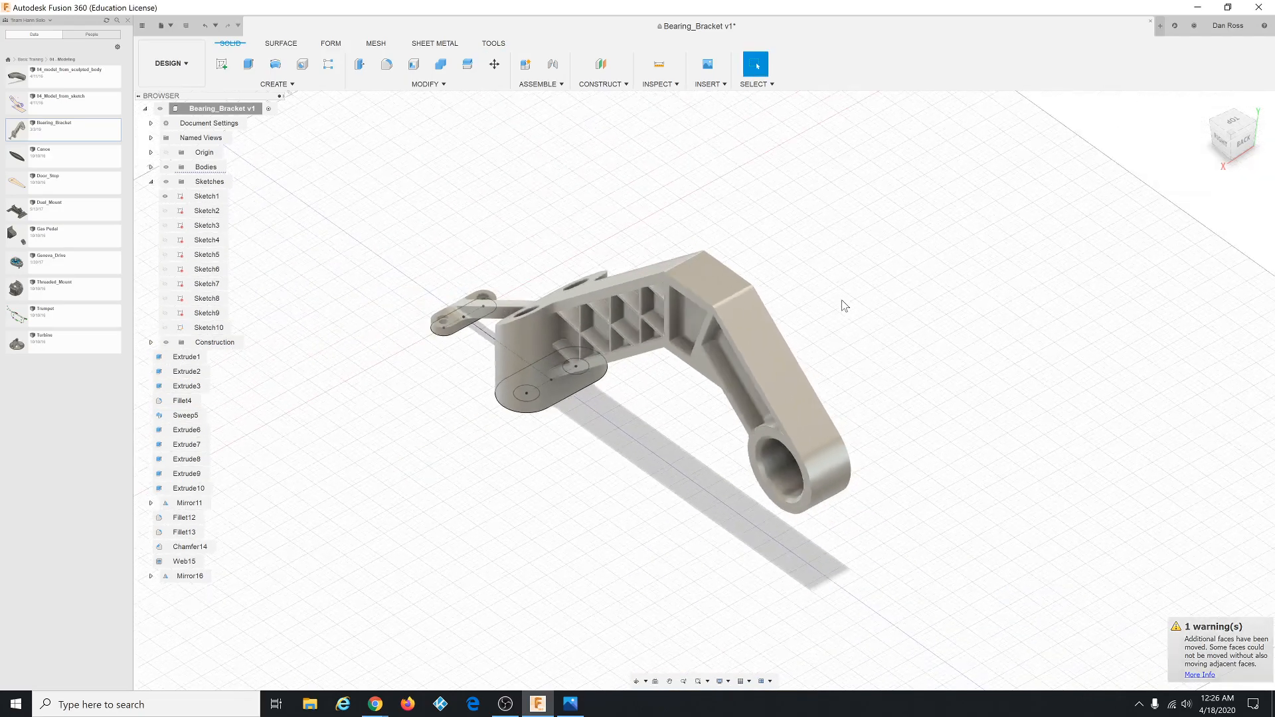
{"action": "middle_click_drag", "start_coordinate": [844, 306], "coordinate": [967, 281]}
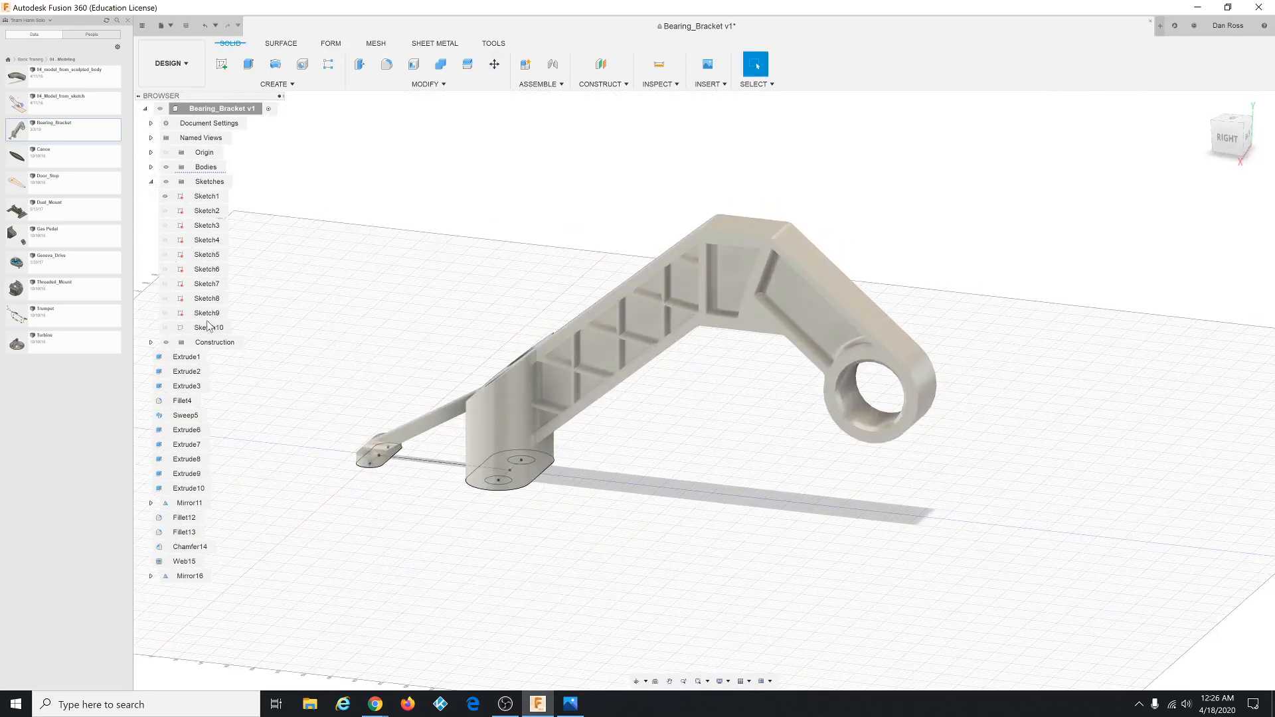
Open Sketch10 for editing, check its bearing circle against the rotated arm, and hide the sketch.
{"action": "left_click", "coordinate": [209, 327]}
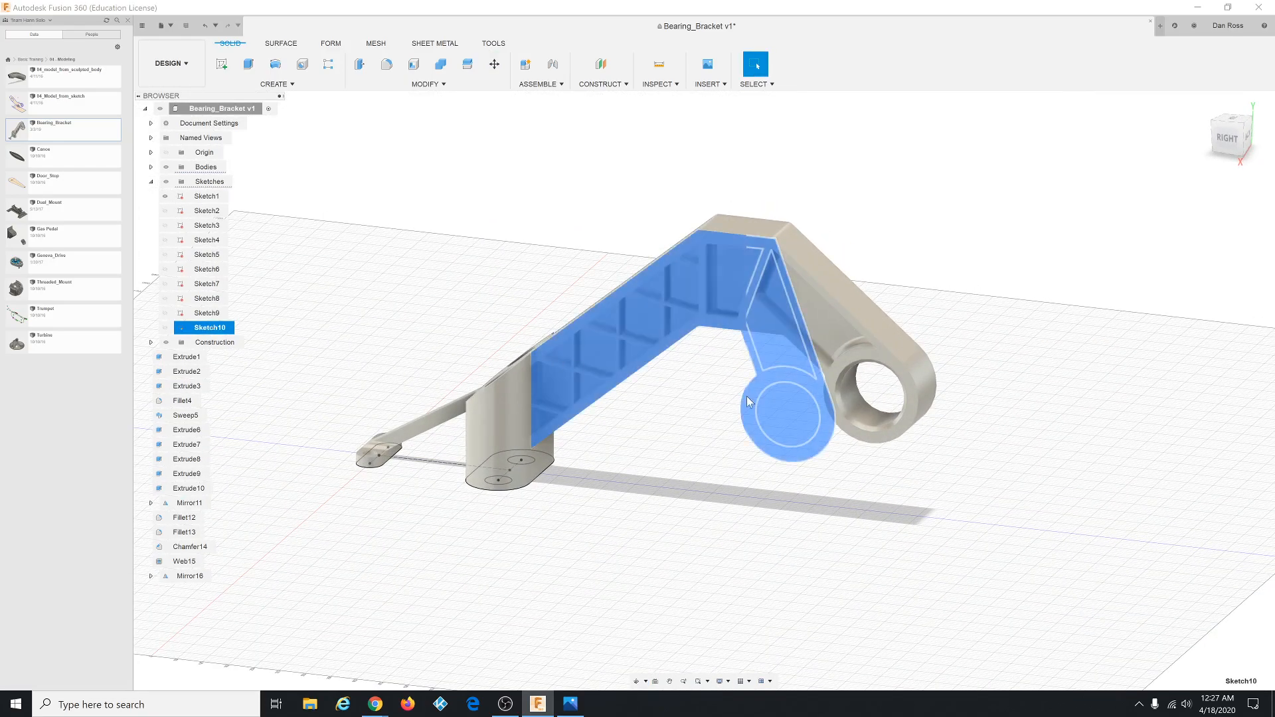
{"action": "right_click", "coordinate": [202, 329]}
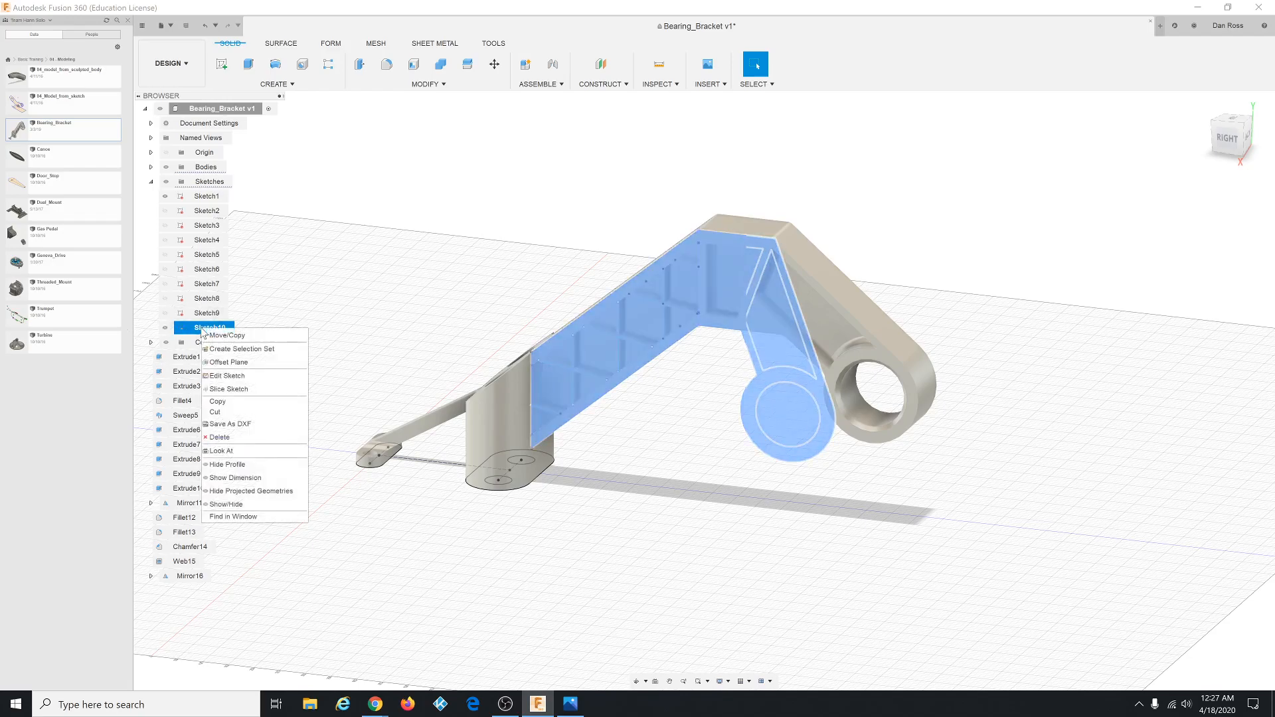
{"action": "left_click", "coordinate": [226, 376]}
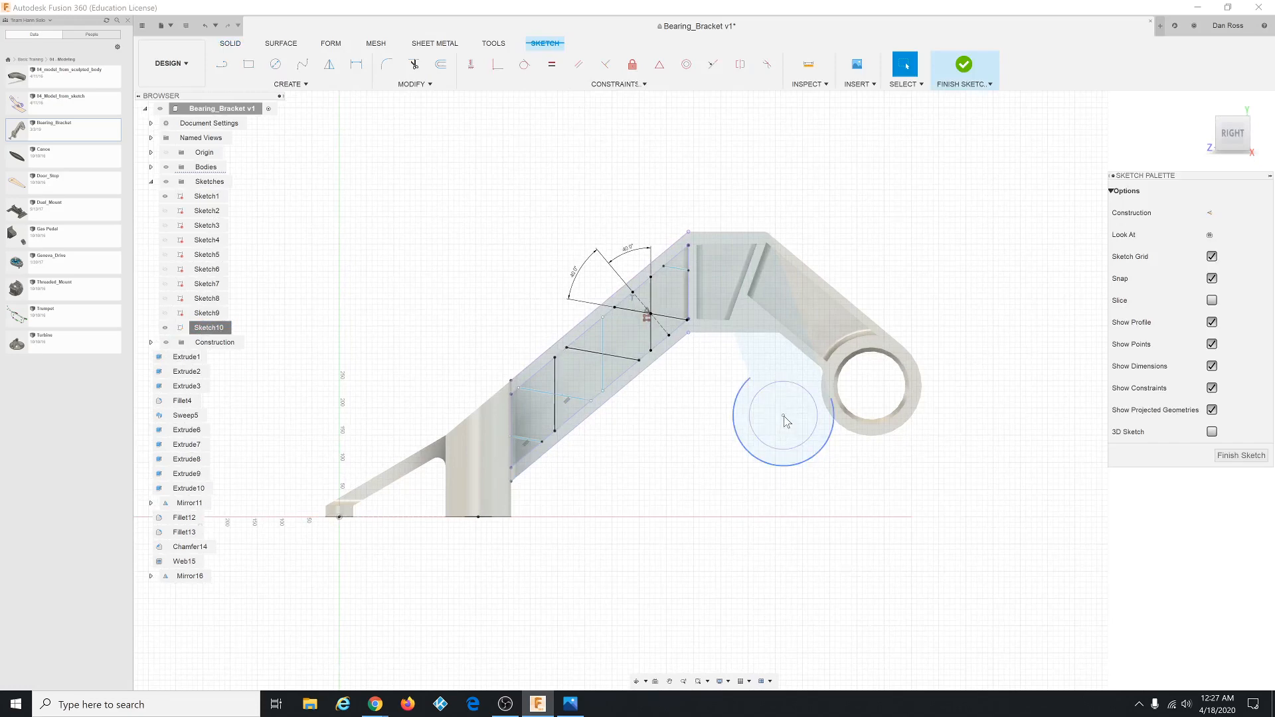
{"action": "left_click", "coordinate": [784, 418]}
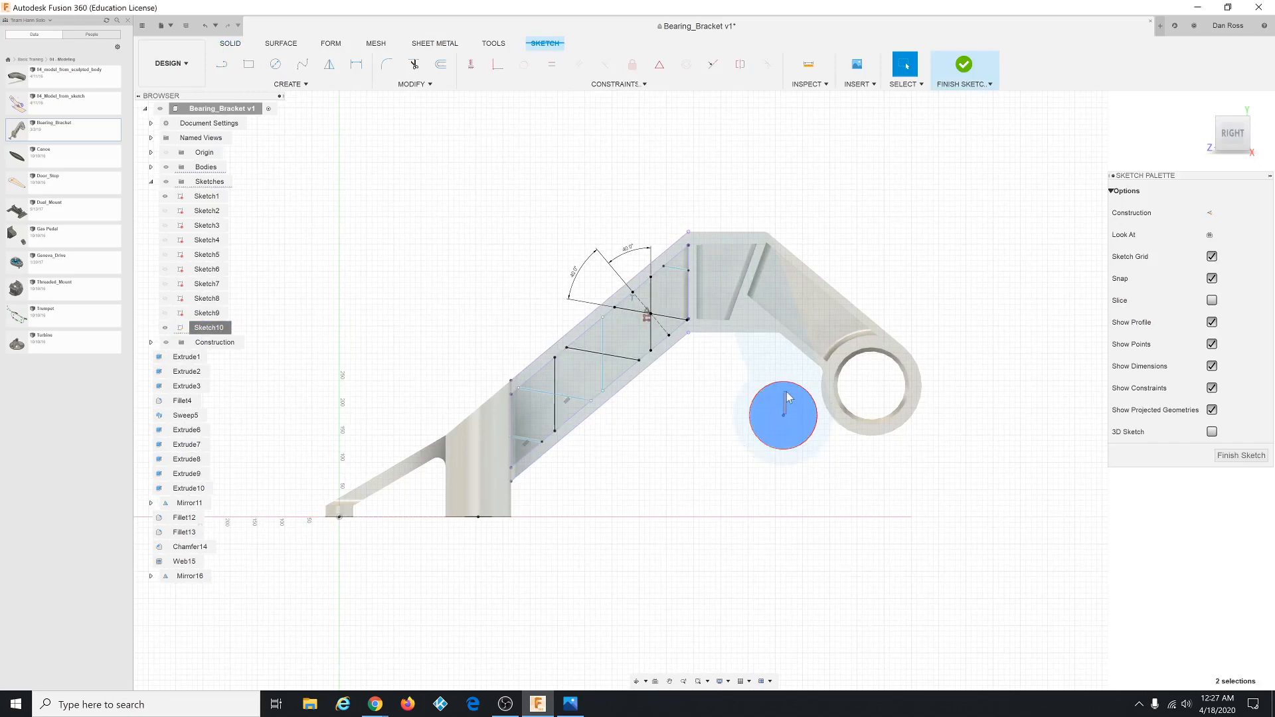
{"action": "key", "text": "Escape"}
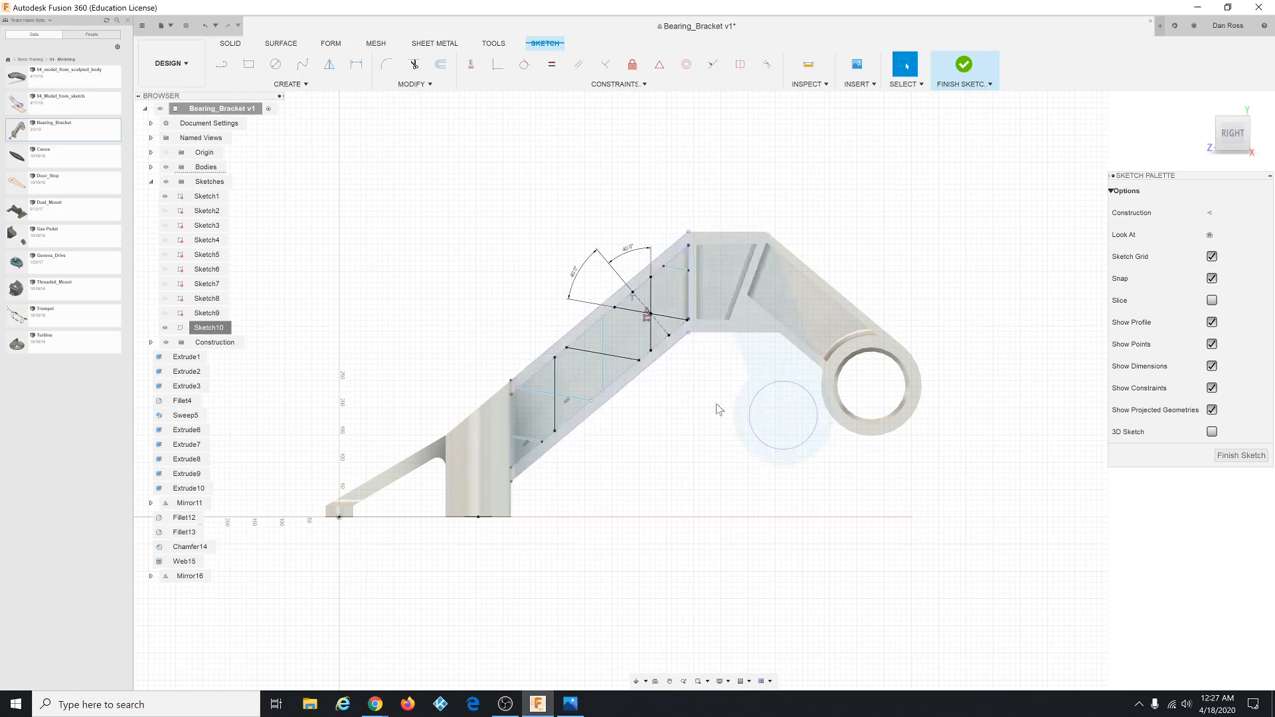
{"action": "left_click", "coordinate": [165, 329]}
{"action": "left_click", "coordinate": [165, 330]}
Open Sketch1 for editing and set the diameter of the large base's holes to 40 mm.
{"action": "left_click", "coordinate": [206, 197]}
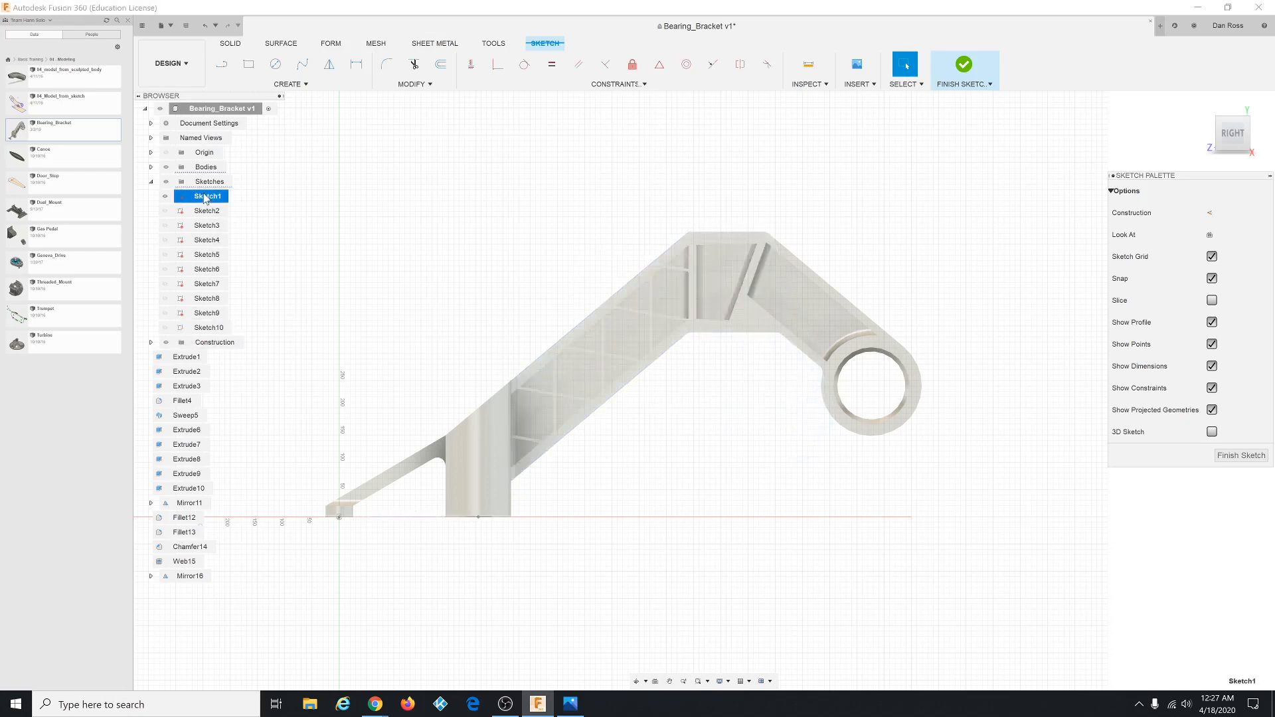
{"action": "right_click", "coordinate": [206, 198]}
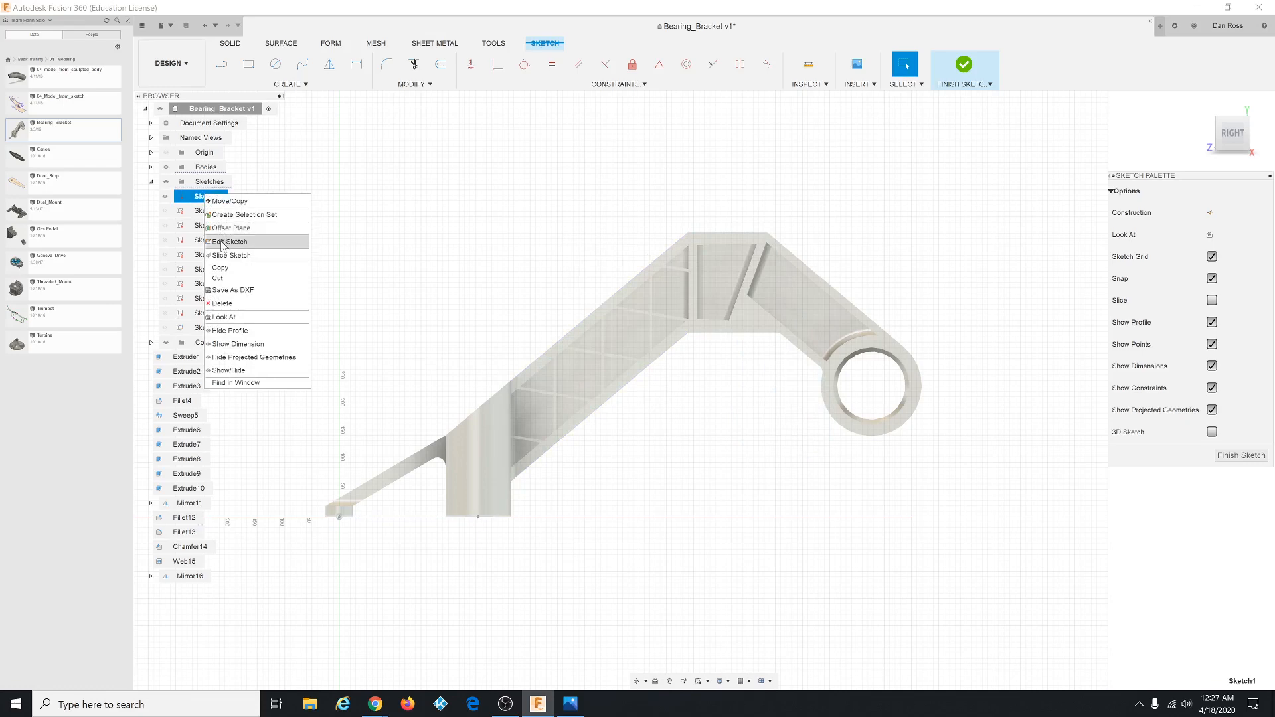
{"action": "left_click", "coordinate": [255, 261]}
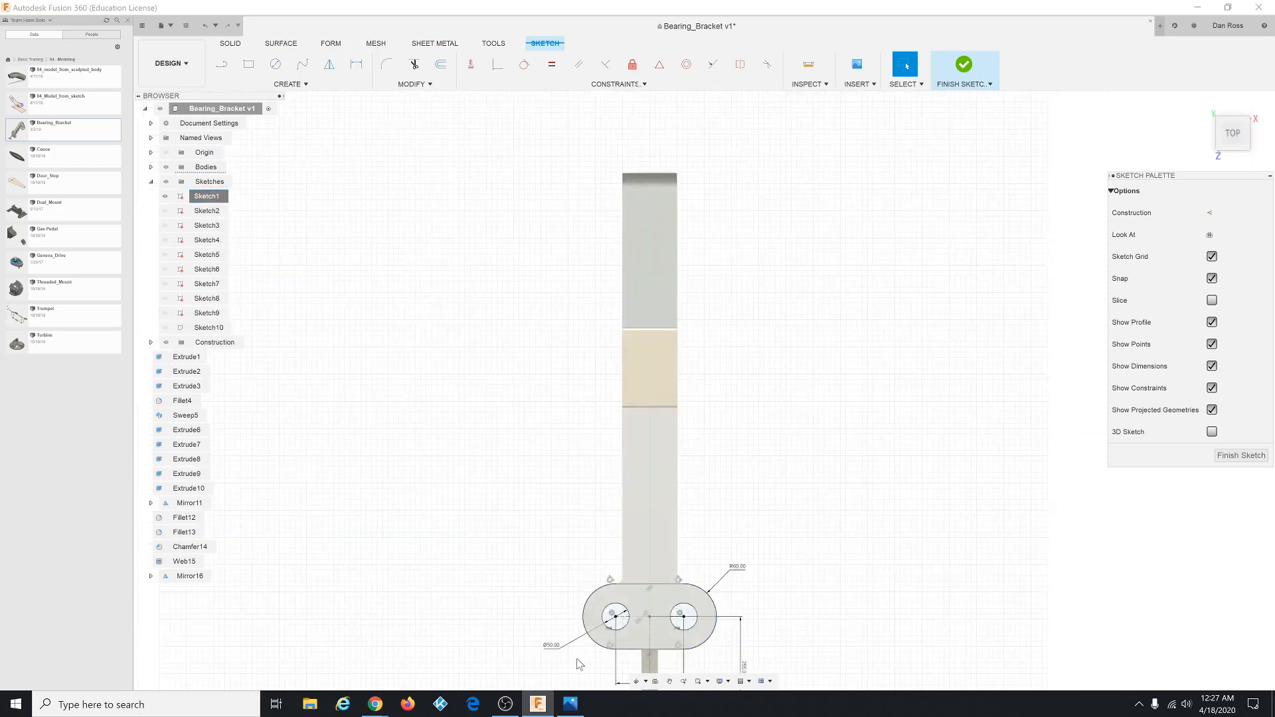
{"action": "scroll", "coordinate": [577, 665], "scroll_direction": "down", "scroll_amount": 3}
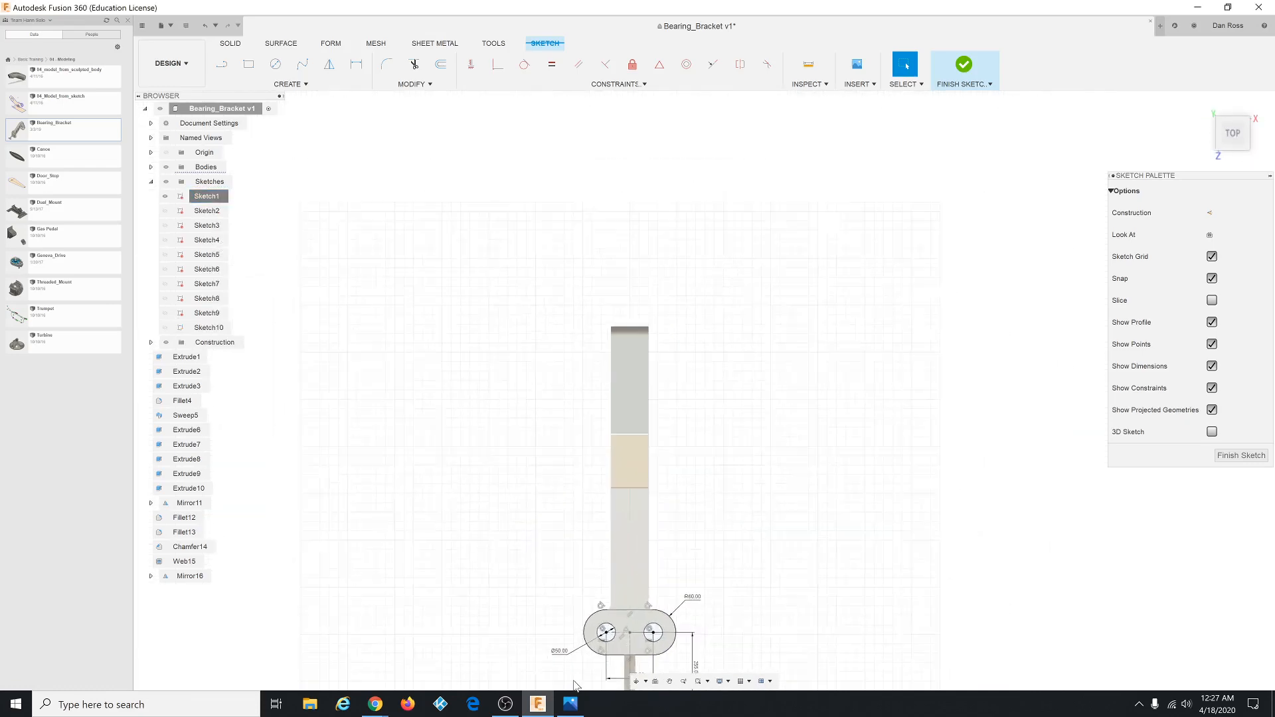
{"action": "scroll", "coordinate": [574, 685], "scroll_direction": "up", "scroll_amount": 5}
{"action": "double_click", "coordinate": [552, 597]}
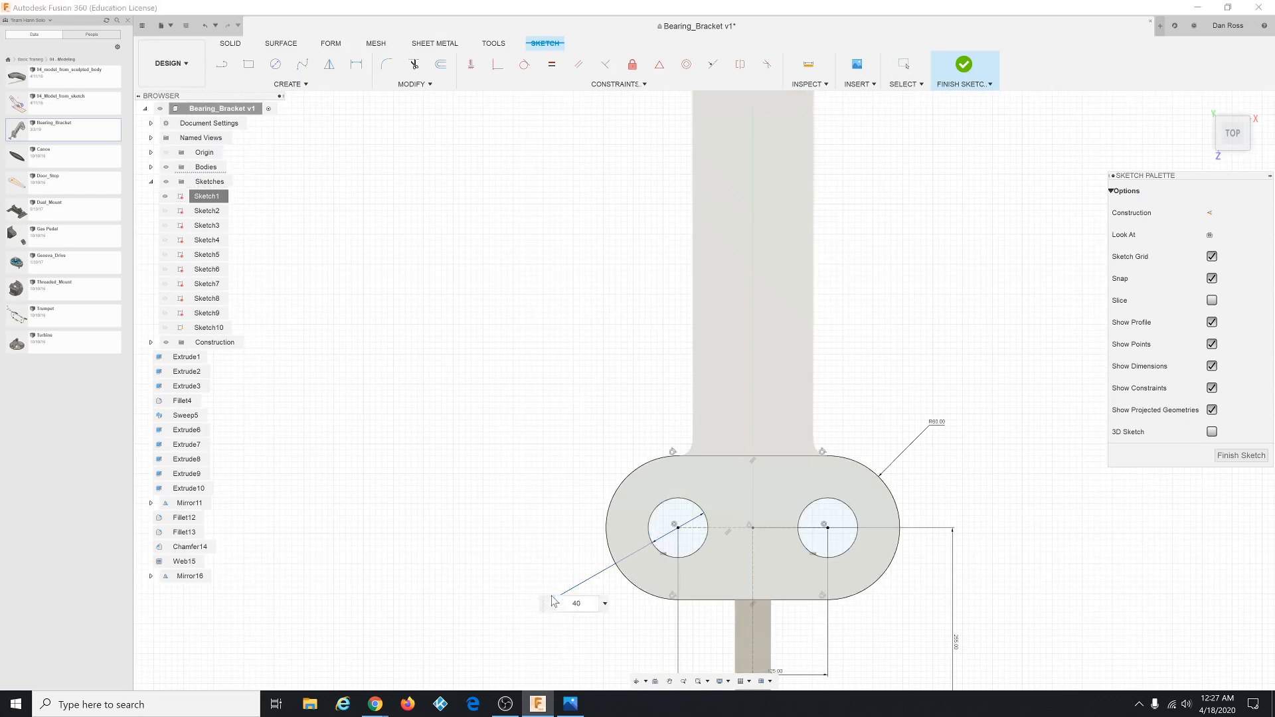
{"action": "key", "text": "Return"}
{"action": "key", "text": "Return"}
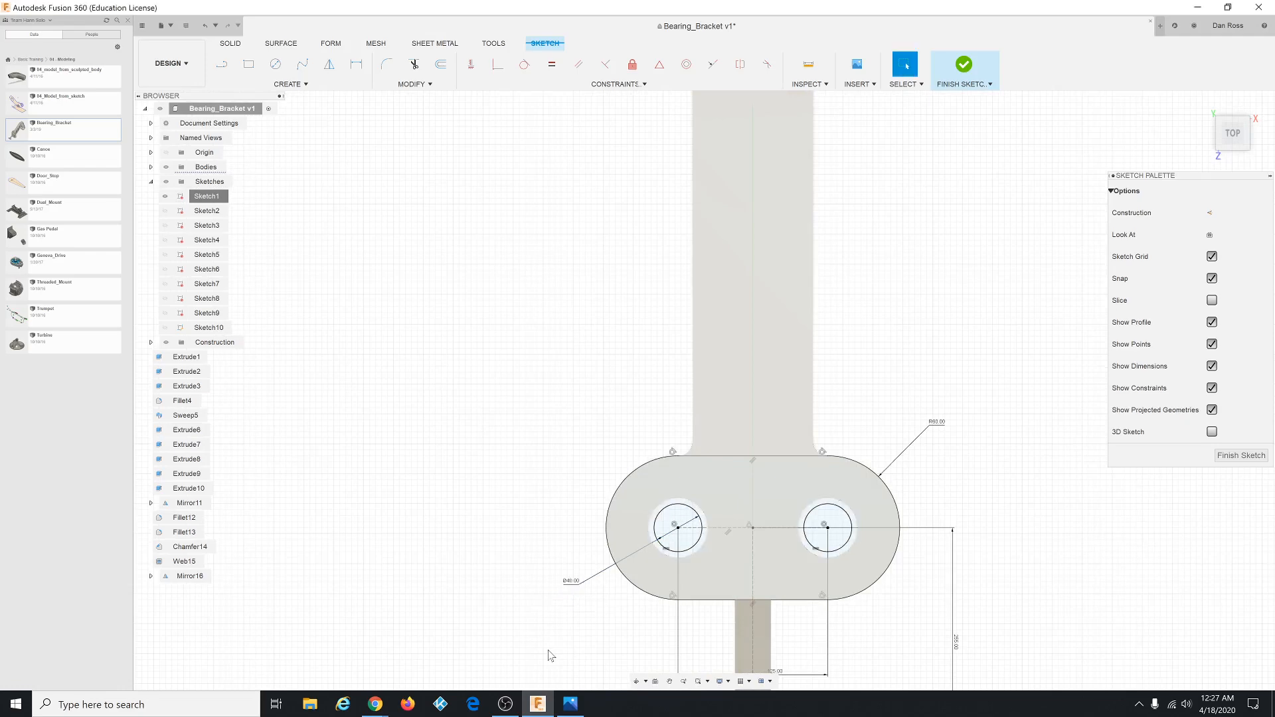
Examine the base holes against the edited sketch circles and inspect the whole bracket from several angles.
{"action": "scroll", "coordinate": [691, 559], "scroll_direction": "up", "scroll_amount": 5}
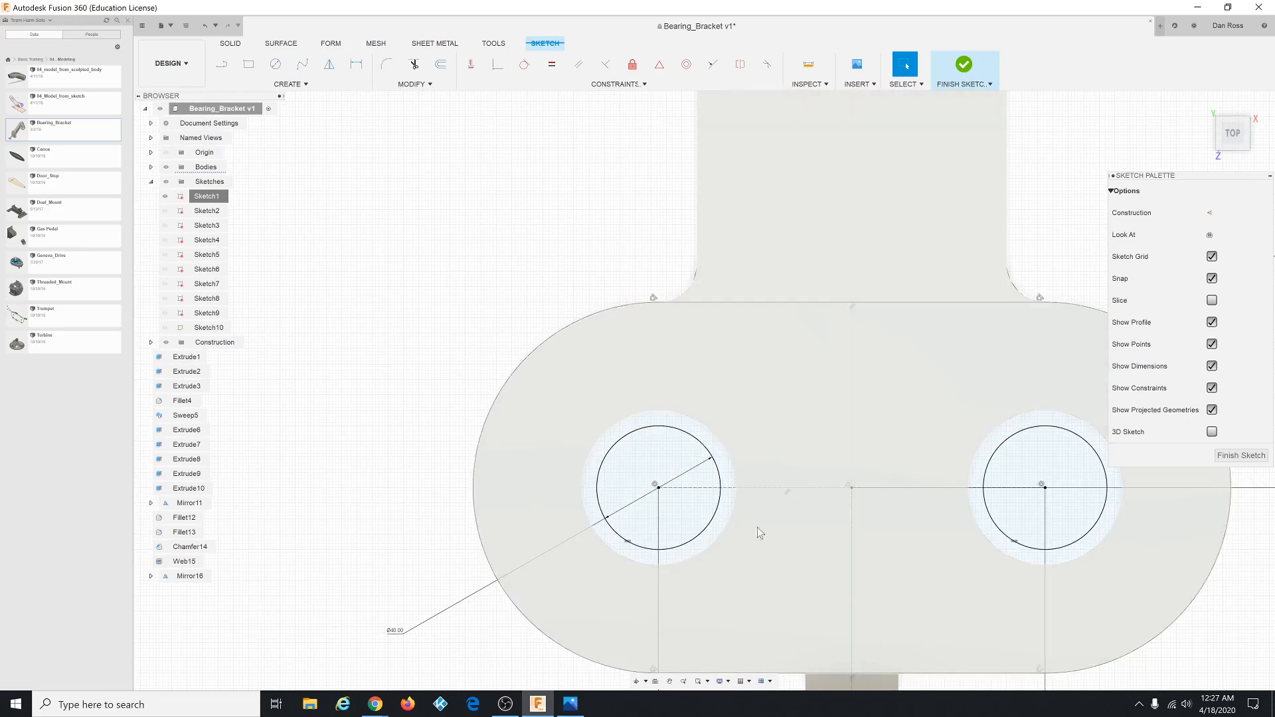
{"action": "scroll", "coordinate": [289, 402], "scroll_direction": "down", "scroll_amount": 5}
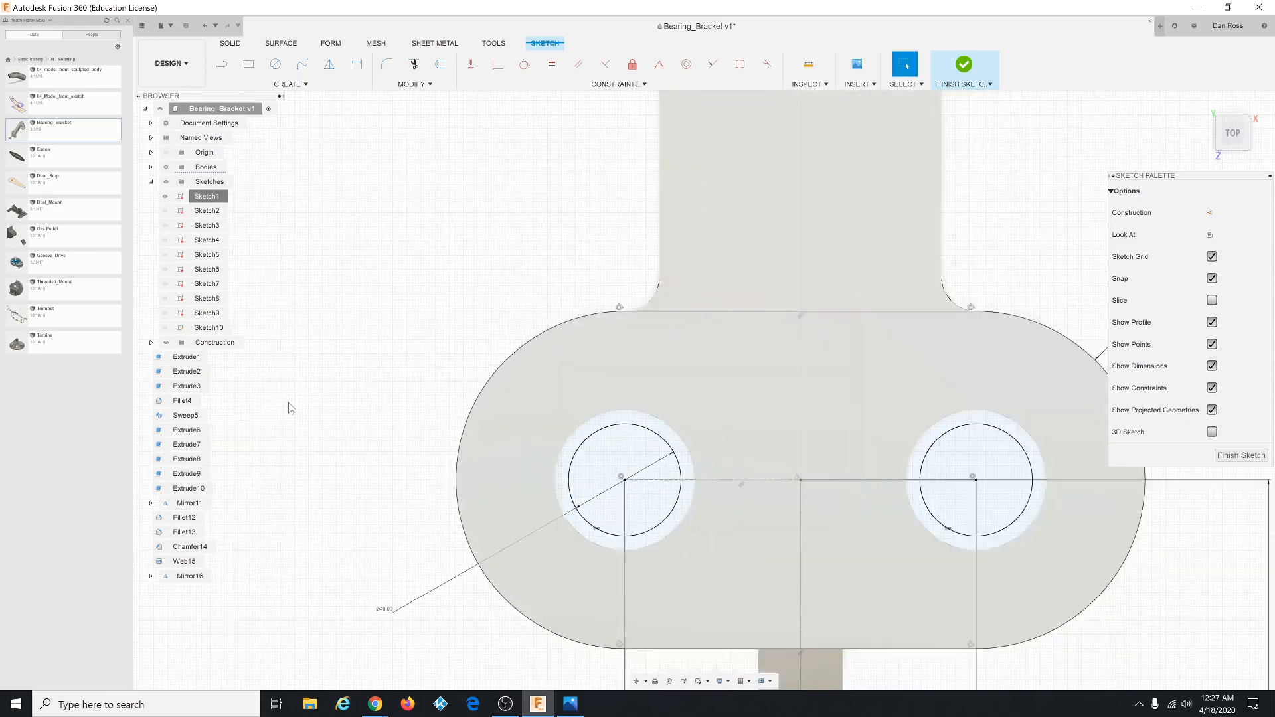
{"action": "scroll", "coordinate": [498, 423], "scroll_direction": "down", "scroll_amount": 2}
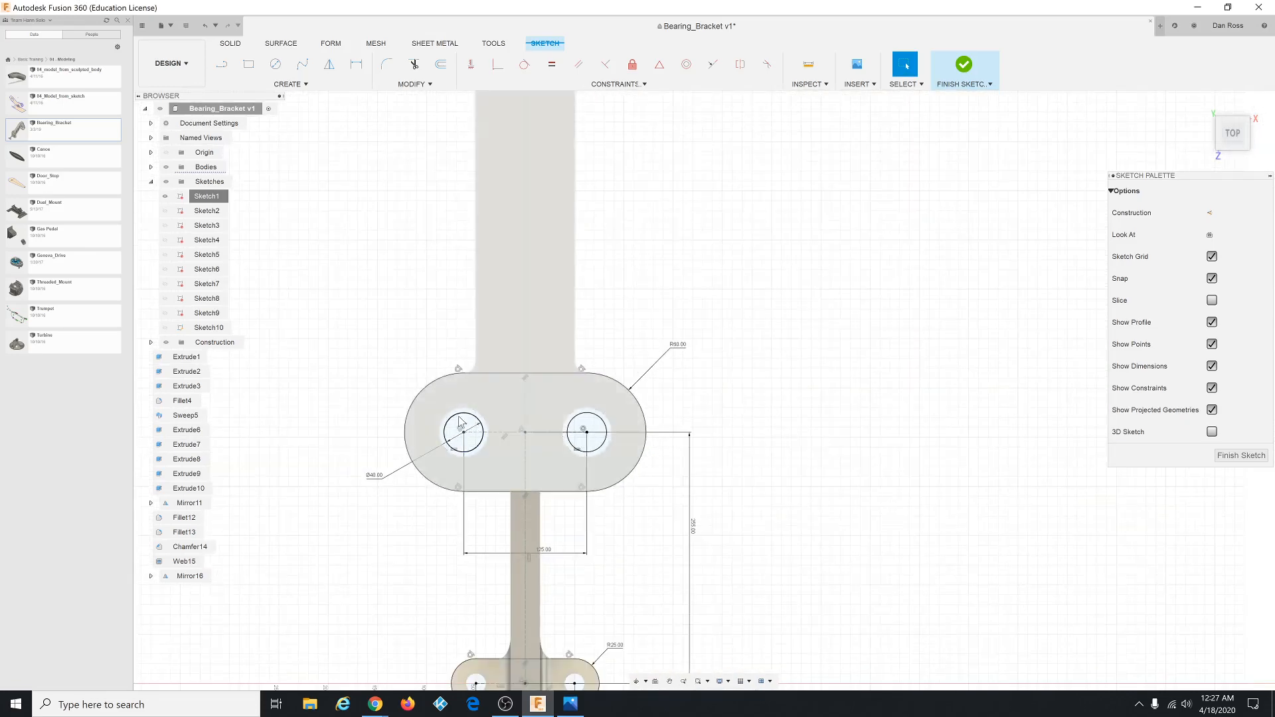
{"action": "scroll", "coordinate": [462, 437], "scroll_direction": "up", "scroll_amount": 2}
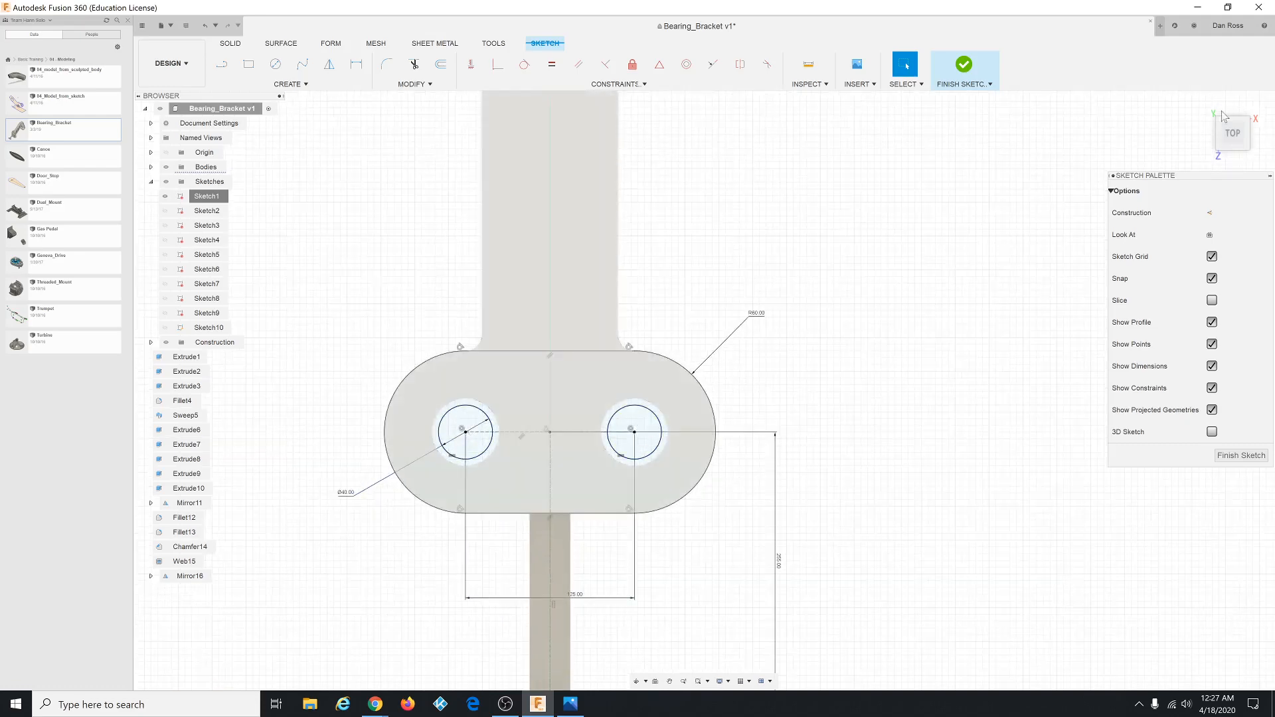
{"action": "left_click", "coordinate": [1201, 105]}
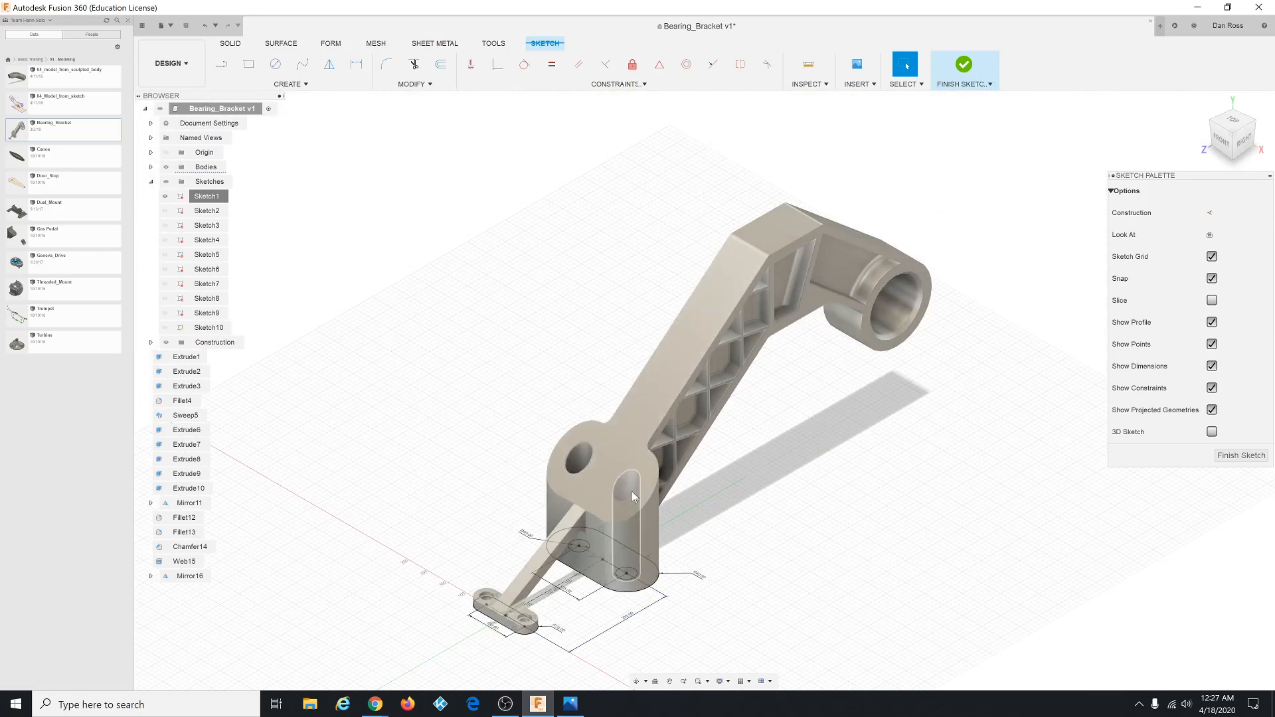
{"action": "scroll", "coordinate": [632, 492], "scroll_direction": "up", "scroll_amount": 6}
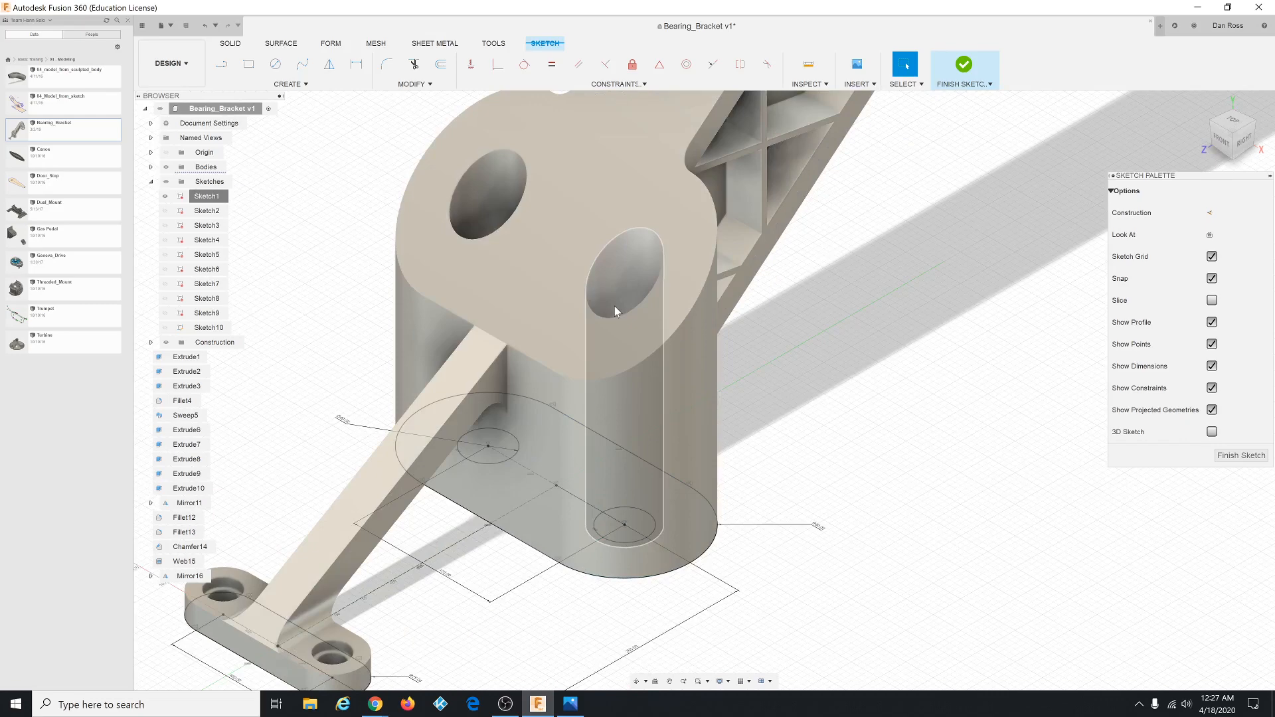
{"action": "scroll", "coordinate": [456, 412], "scroll_direction": "down", "scroll_amount": 8}
{"action": "scroll", "coordinate": [457, 412], "scroll_direction": "down", "scroll_amount": 1}
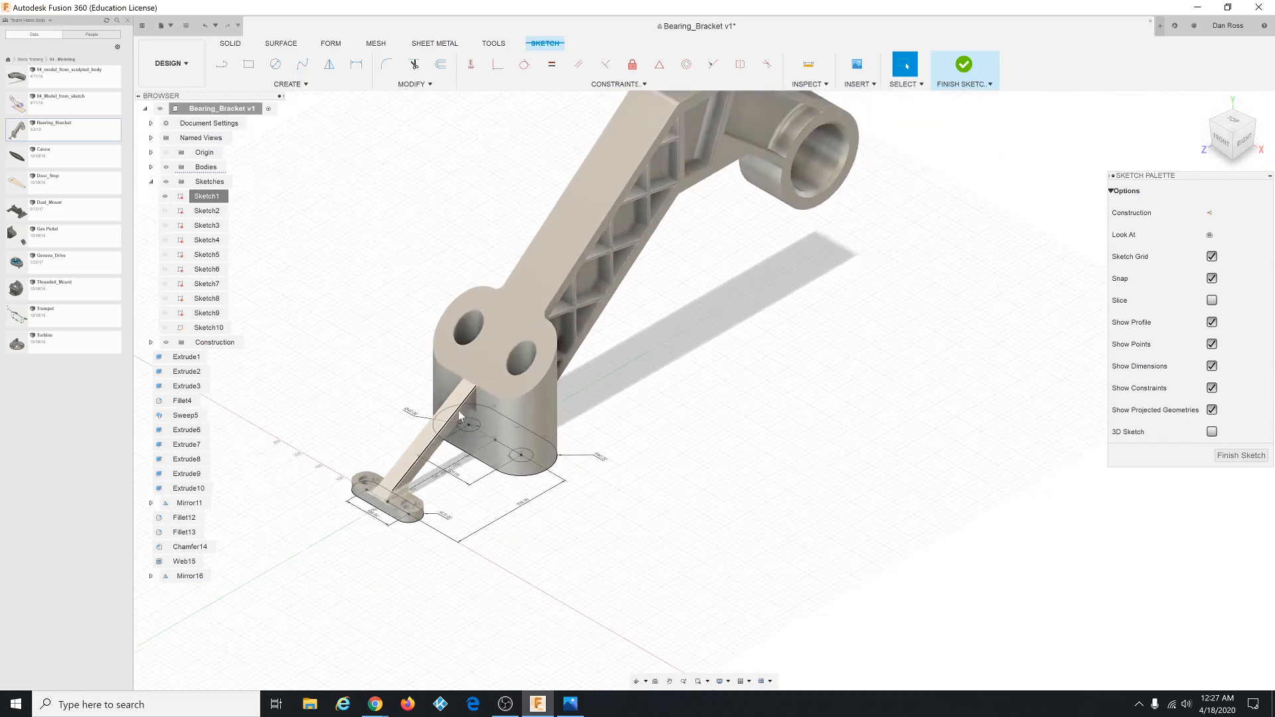
{"action": "mouse_move", "coordinate": [705, 393]}
{"action": "middle_mouse_down"}
{"action": "mouse_move", "coordinate": [676, 386]}
{"action": "mouse_move", "coordinate": [721, 390]}
{"action": "mouse_move", "coordinate": [696, 379]}
{"action": "middle_mouse_up"}
{"action": "scroll", "coordinate": [887, 181], "scroll_direction": "up", "scroll_amount": 4}
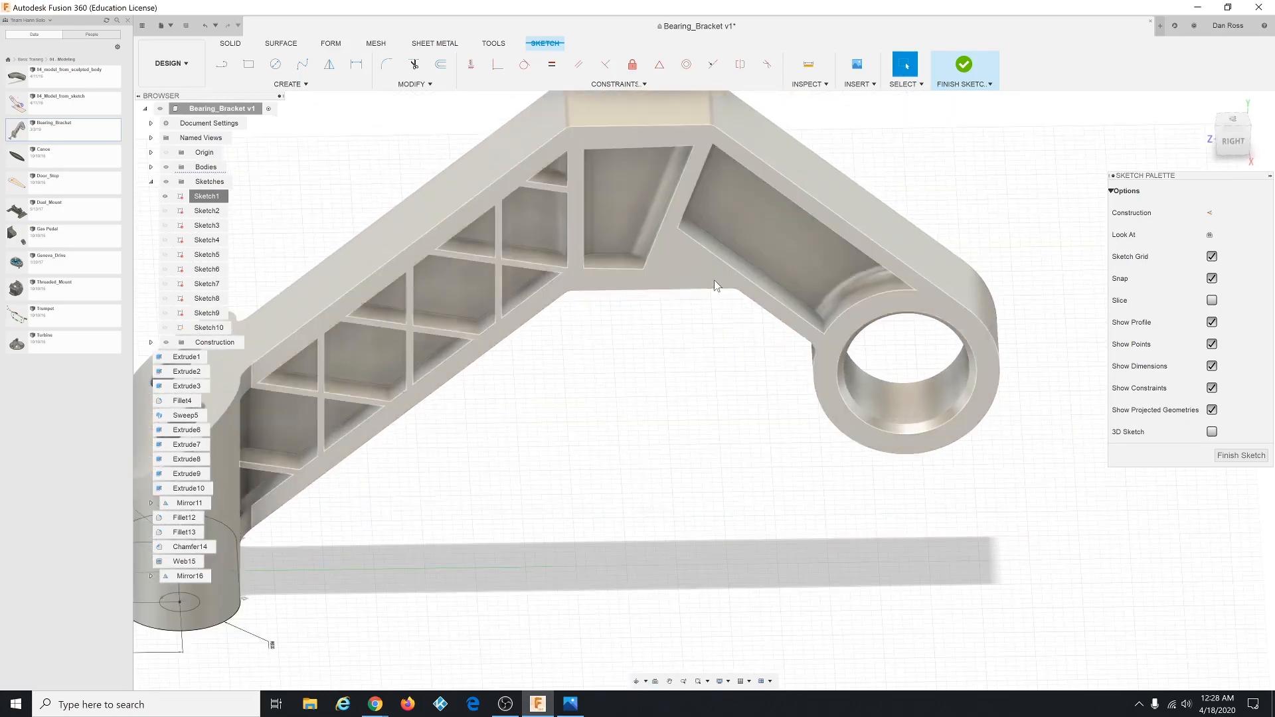
{"action": "scroll", "coordinate": [762, 432], "scroll_direction": "down", "scroll_amount": 5}
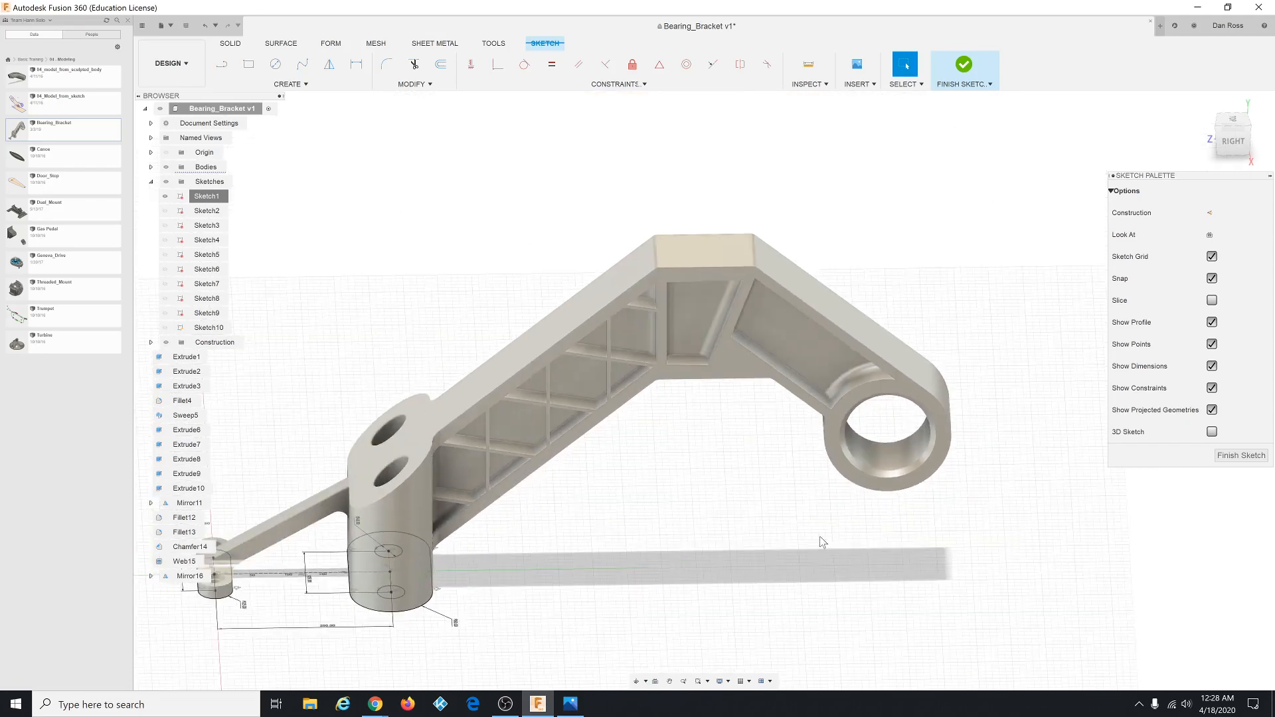
{"action": "middle_click_drag", "start_coordinate": [743, 502], "coordinate": [840, 458], "text": "shift"}
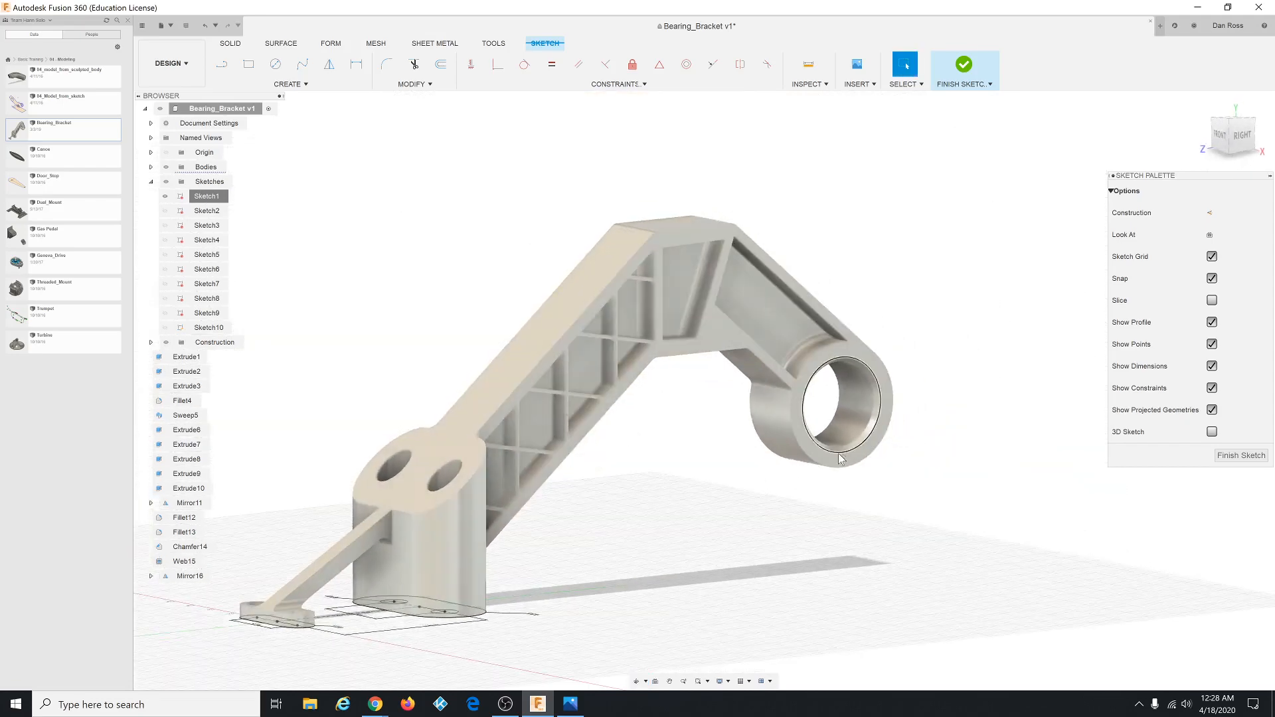
{"action": "middle_click_drag", "start_coordinate": [716, 481], "coordinate": [709, 492], "text": "shift"}
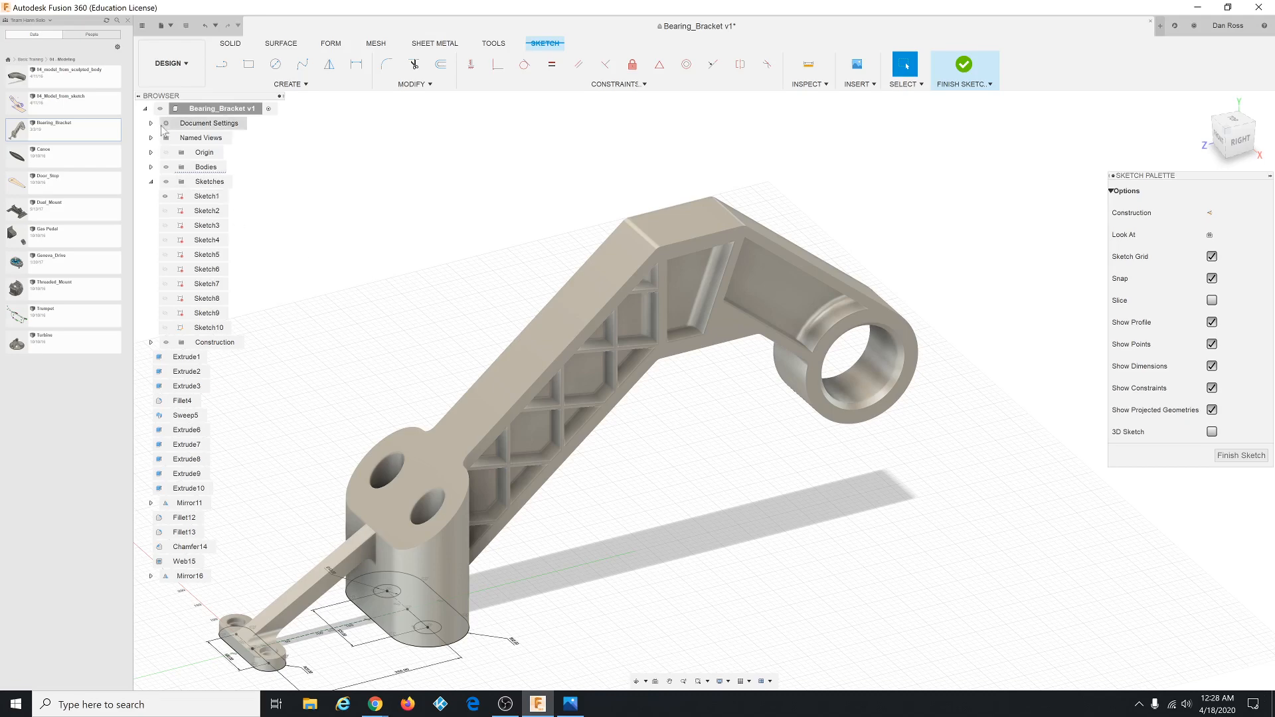
Turn on design history capture for the Bearing_Bracket design and check which geometry the resulting base feature contains.
{"action": "right_click", "coordinate": [176, 110]}
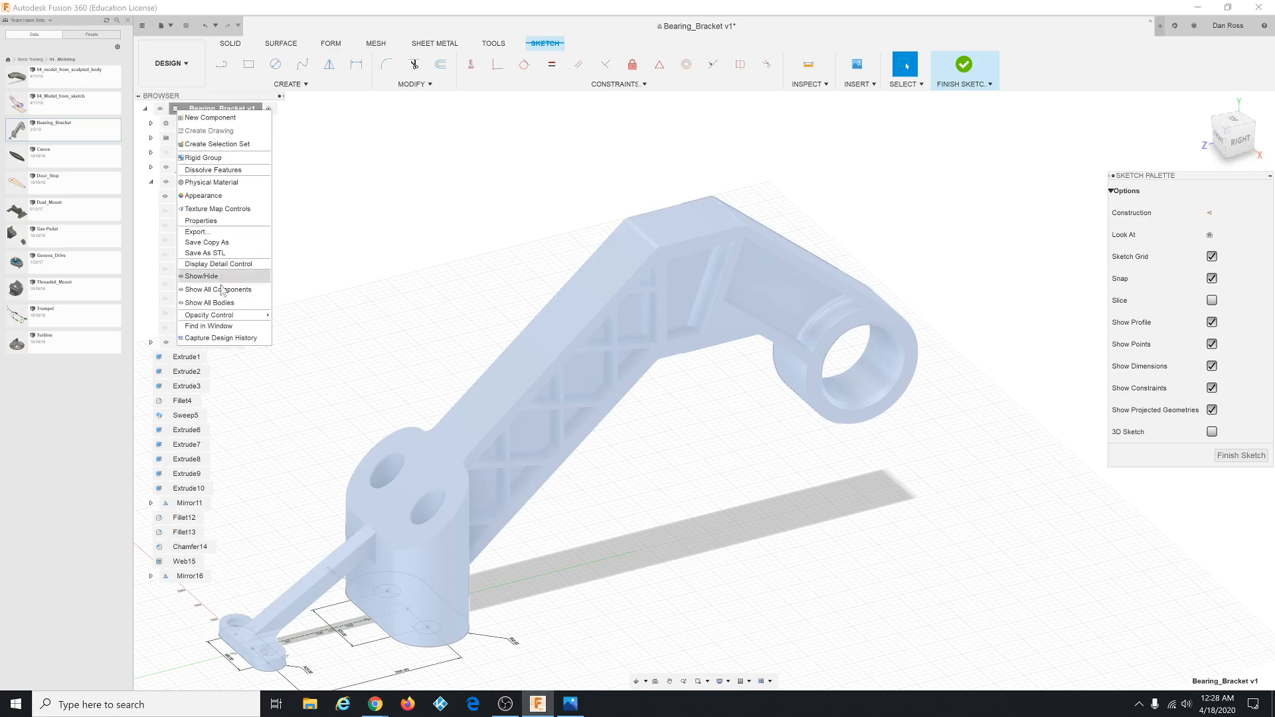
{"action": "left_click", "coordinate": [219, 339]}
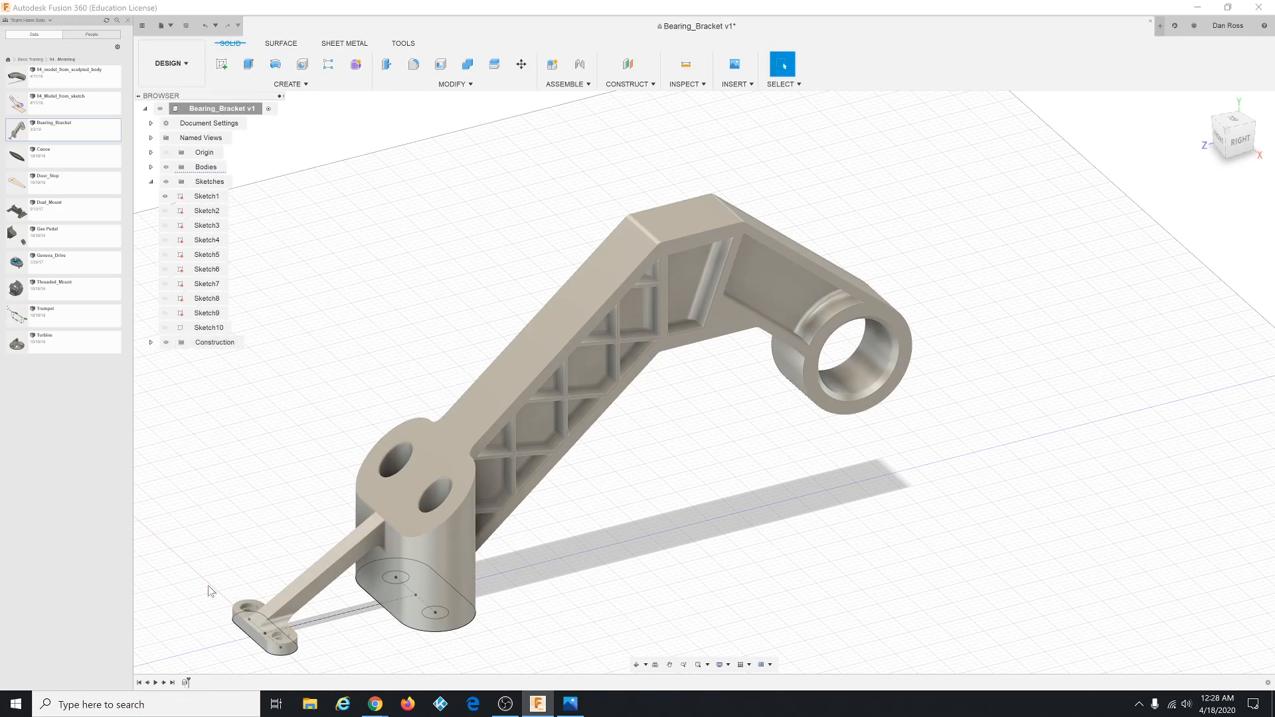
{"action": "left_click", "coordinate": [186, 684]}
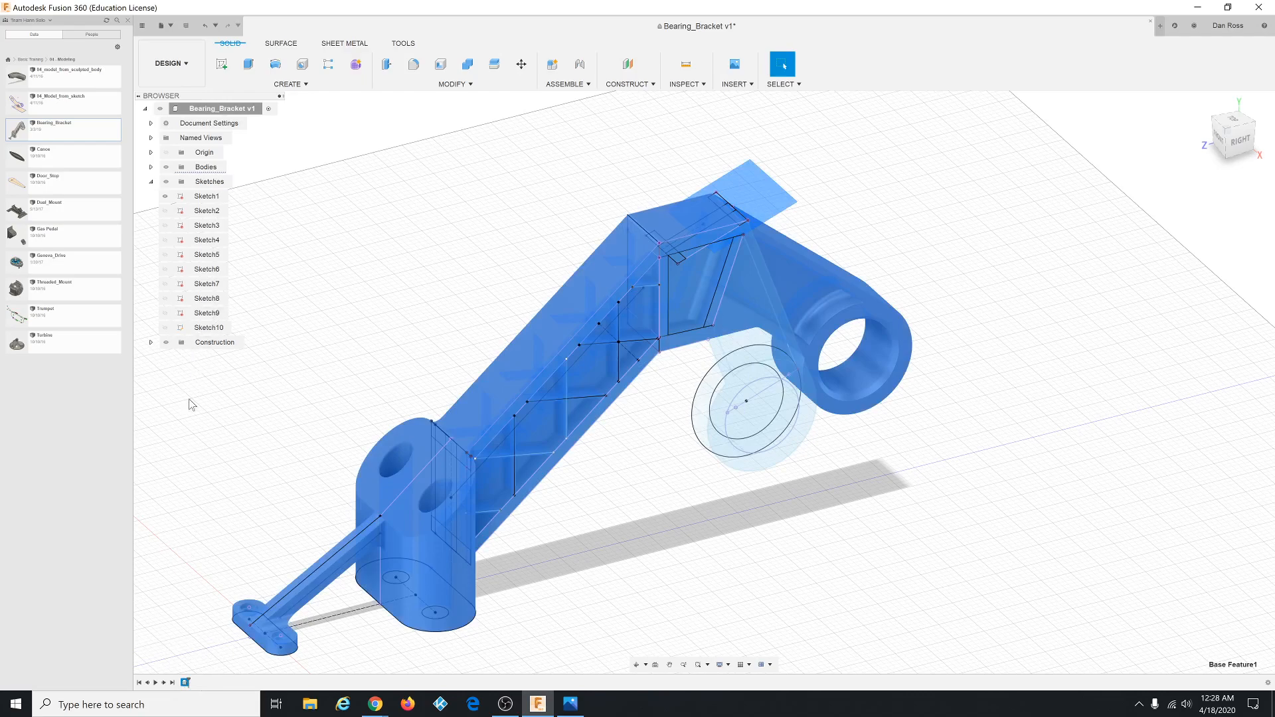
{"action": "scroll", "coordinate": [457, 369], "scroll_direction": "up", "scroll_amount": 1}
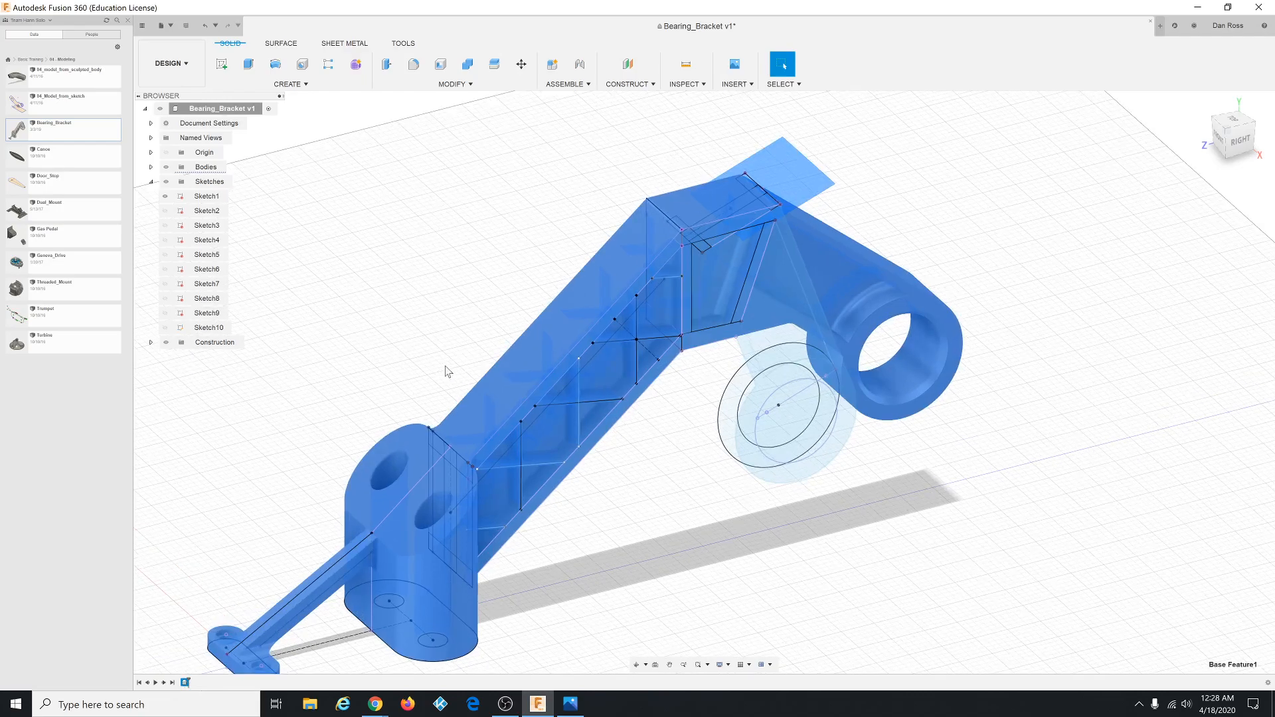
{"action": "left_click", "coordinate": [670, 475]}
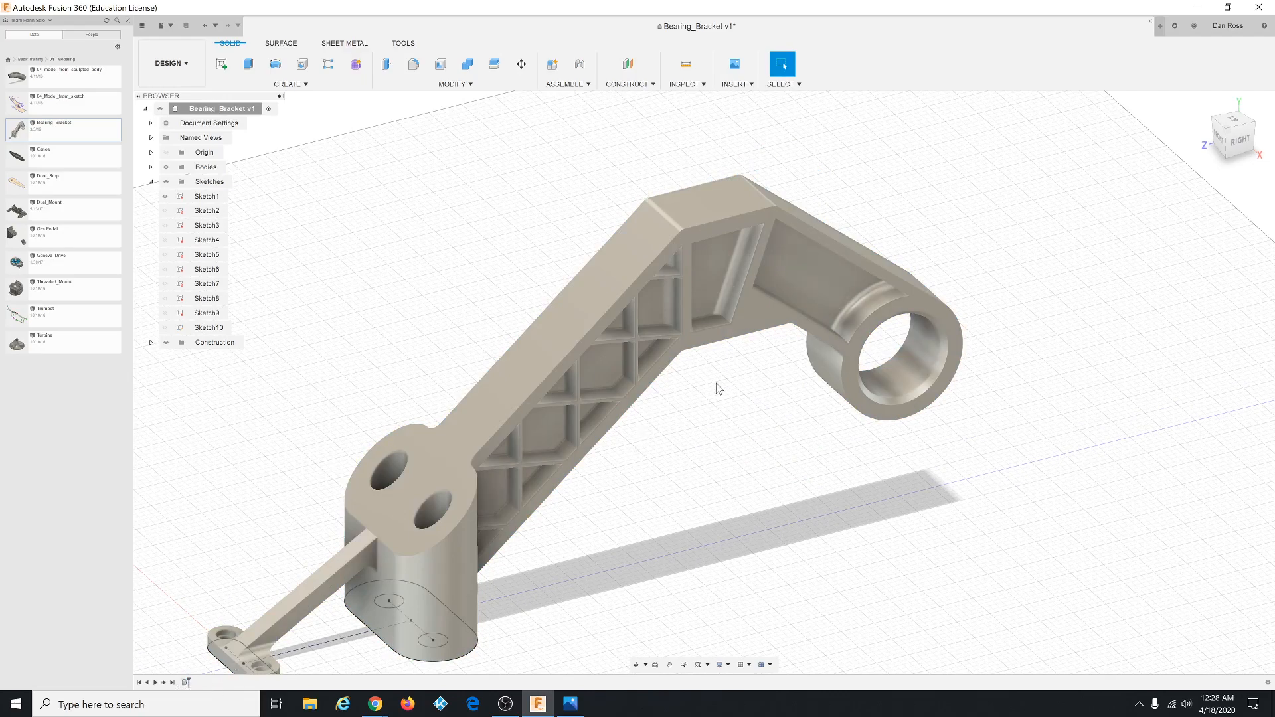
{"action": "scroll", "coordinate": [757, 355], "scroll_direction": "down", "scroll_amount": 2}
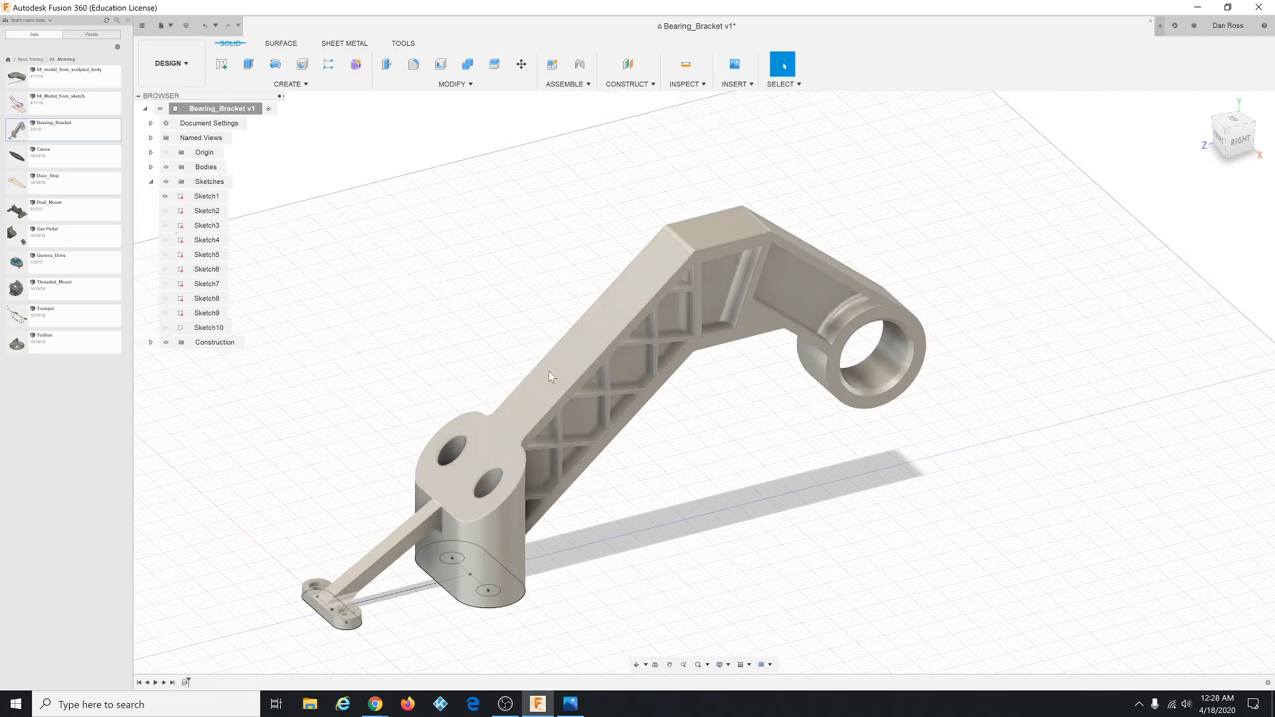
{"action": "scroll", "coordinate": [382, 523], "scroll_direction": "up", "scroll_amount": 2}
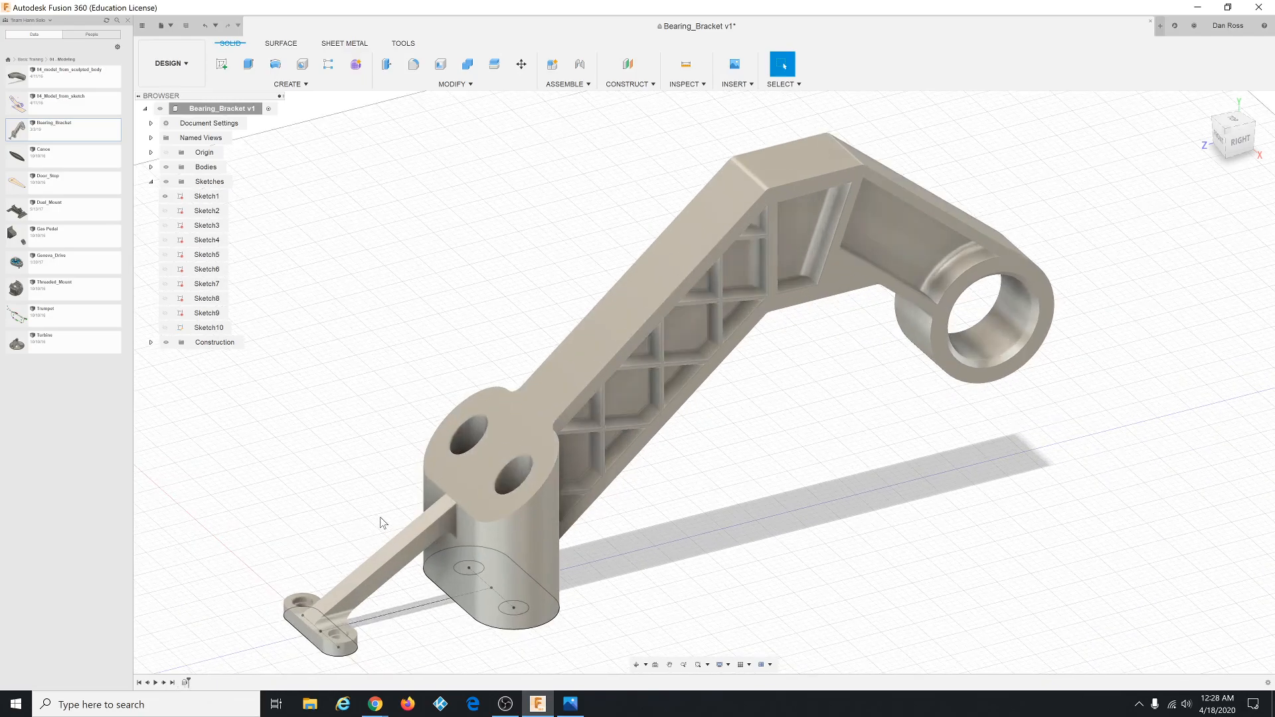
{"action": "scroll", "coordinate": [383, 523], "scroll_direction": "down", "scroll_amount": 1}
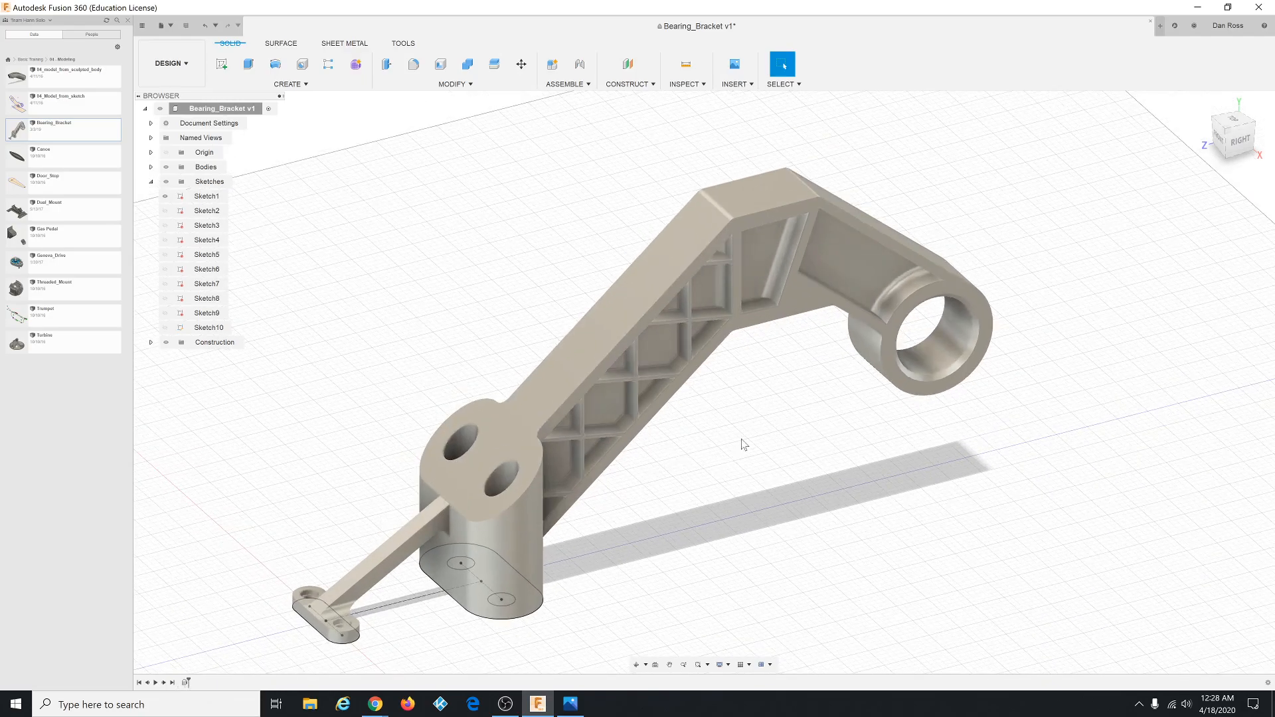
{"action": "middle_click_drag", "start_coordinate": [744, 444], "coordinate": [722, 437]}
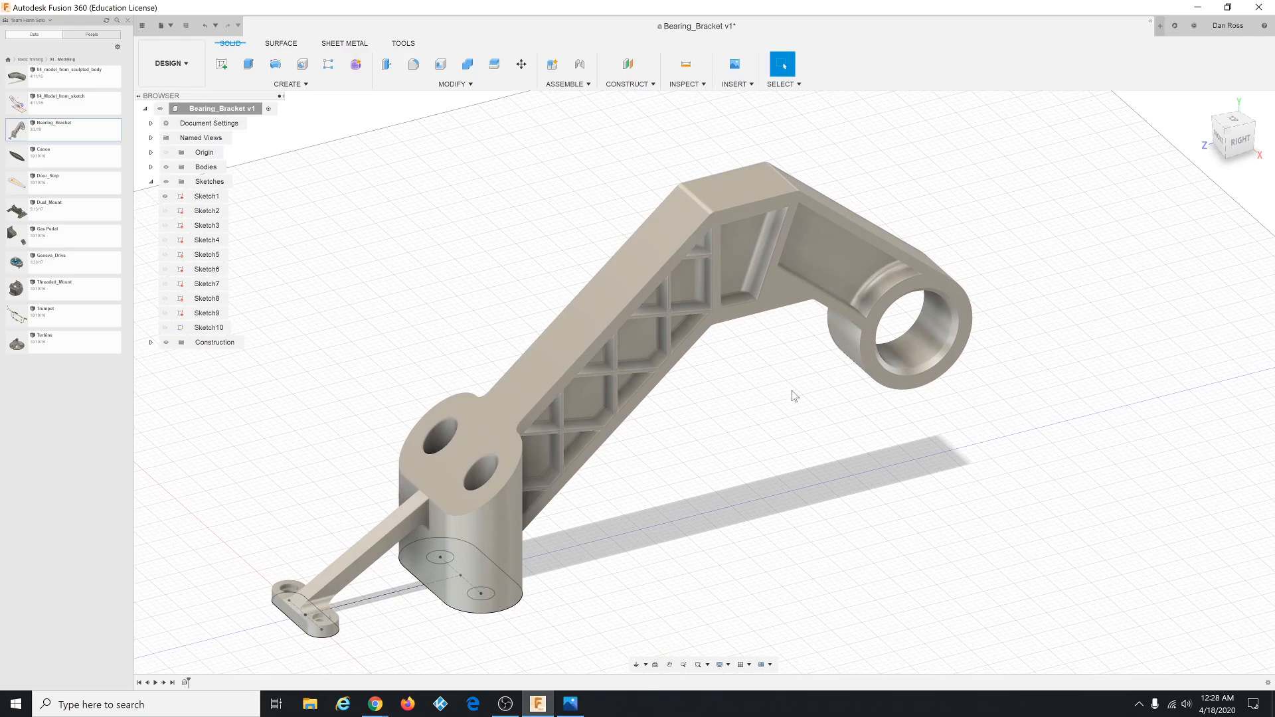